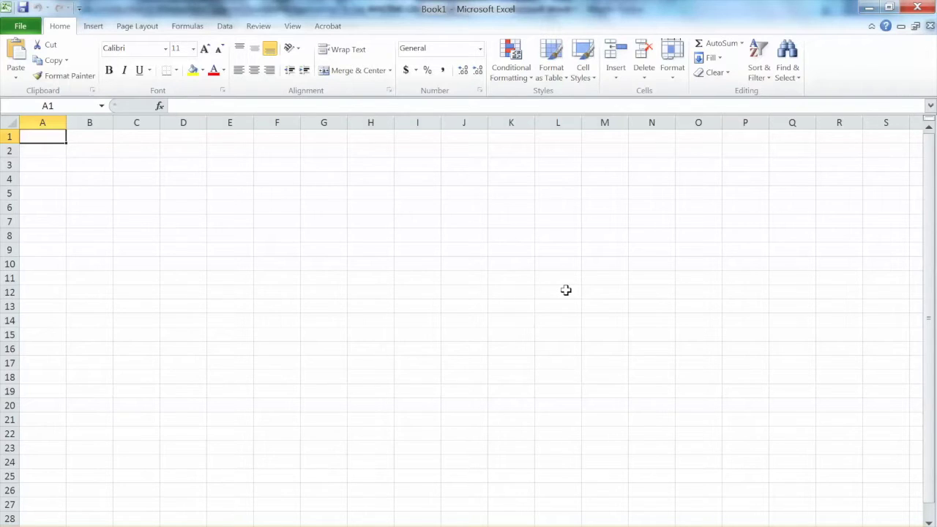
# - Enter the title "One ATM Simulation" in cell A1 and make it bold
pyautogui.write('One')
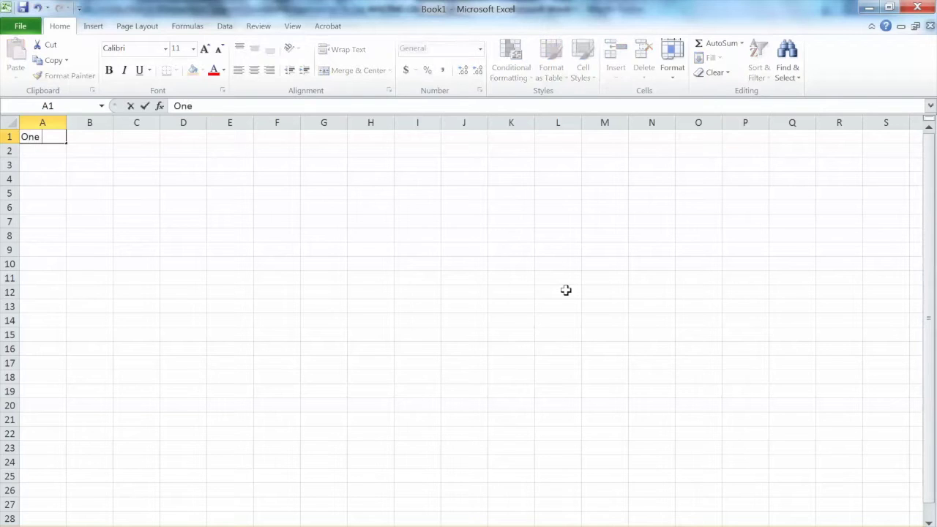
pyautogui.write(' ATM Simulation')
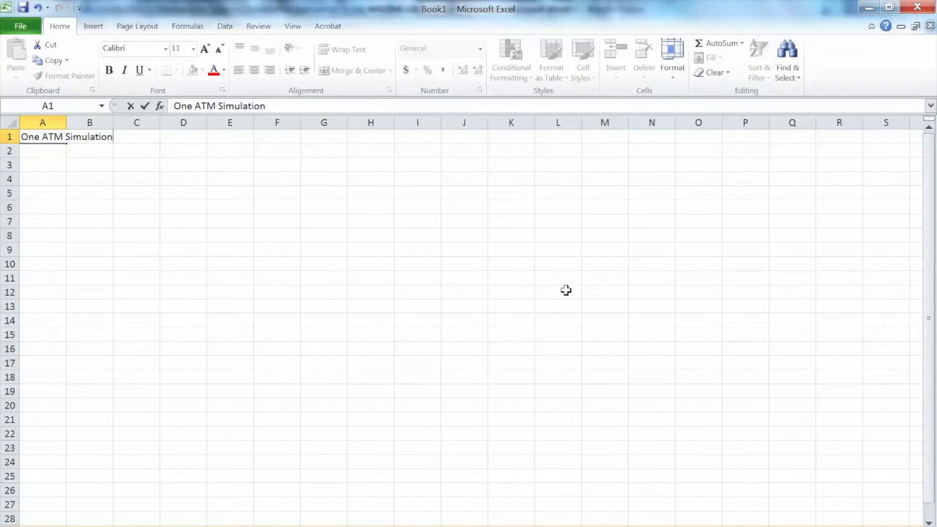
pyautogui.click(716, 420)
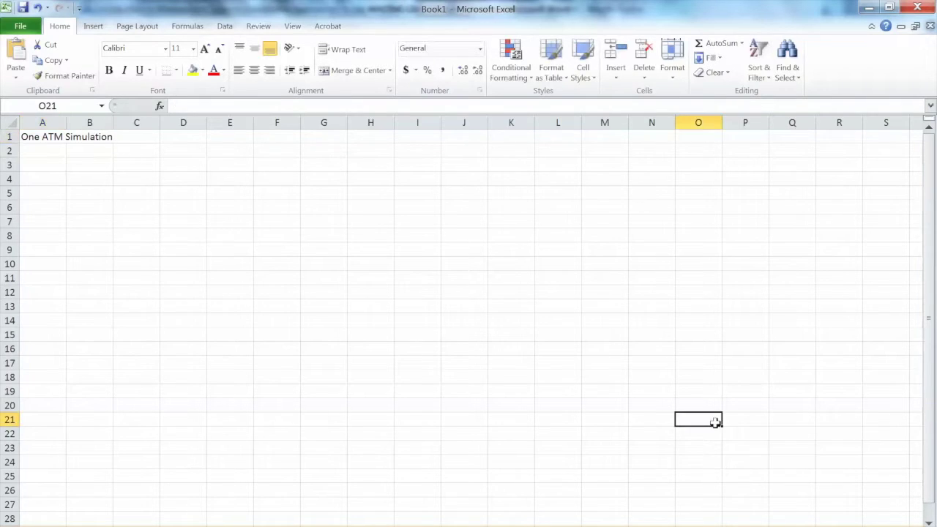
pyautogui.scroll(1, 715, 420)
pyautogui.scroll(1, 462, 320)
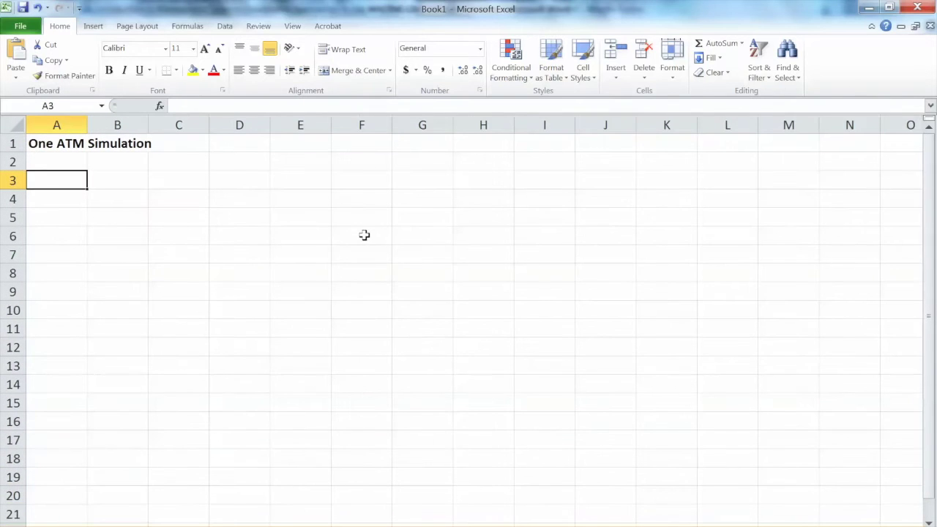
# - Enter the heading "Interarrival (uniform)" in cell A3
pyautogui.write('Interr')
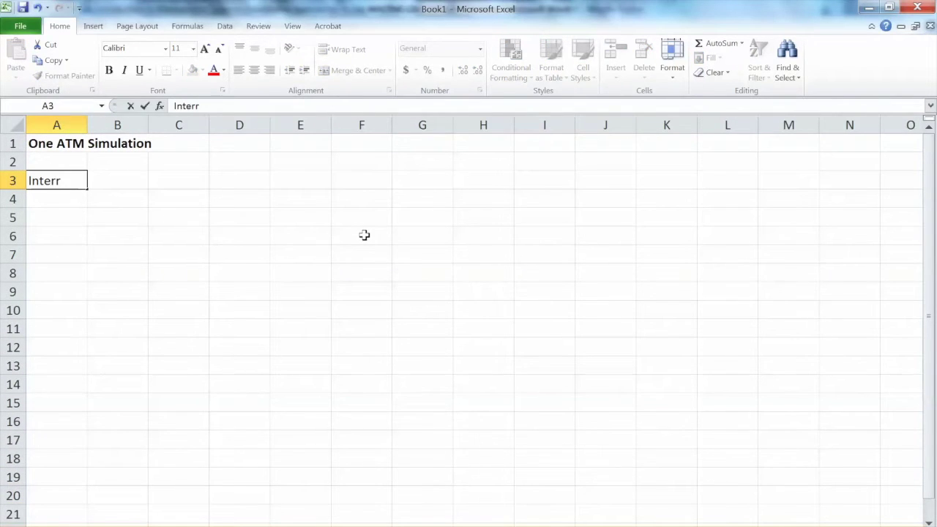
pyautogui.press('BackSpace')
pyautogui.write('arri')
pyautogui.write('val (unfior')
pyautogui.press('BackSpace')
pyautogui.press('BackSpace')
pyautogui.press('BackSpace')
pyautogui.press('BackSpace')
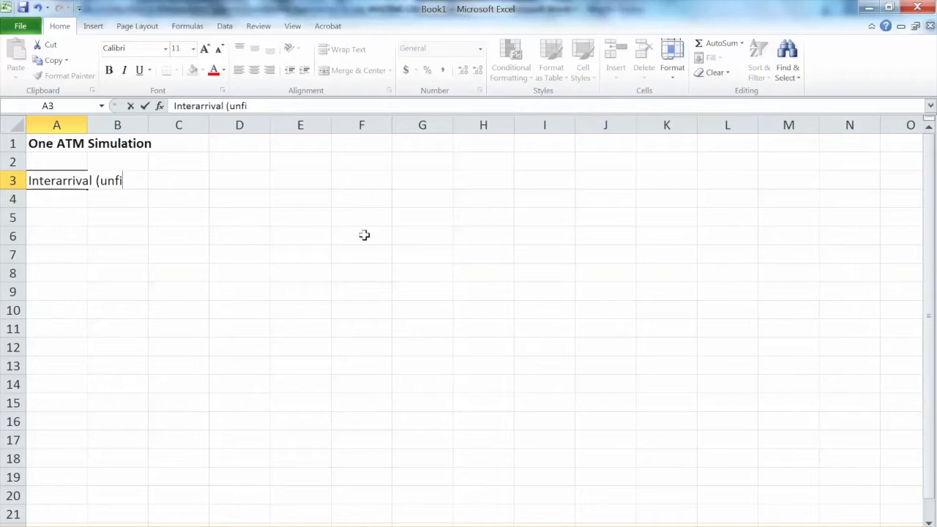
pyautogui.write('iform)')
pyautogui.press('Return')
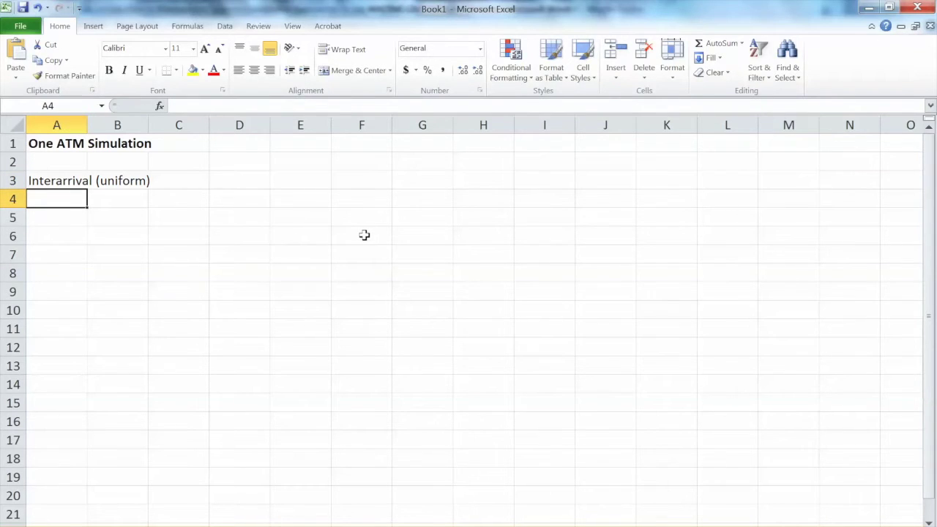
# - Enter the labels "Smallest number (a)" in A4 and "Largest number (b)" in A5
pyautogui.write('Smallest number (a)')
pyautogui.press('Return')
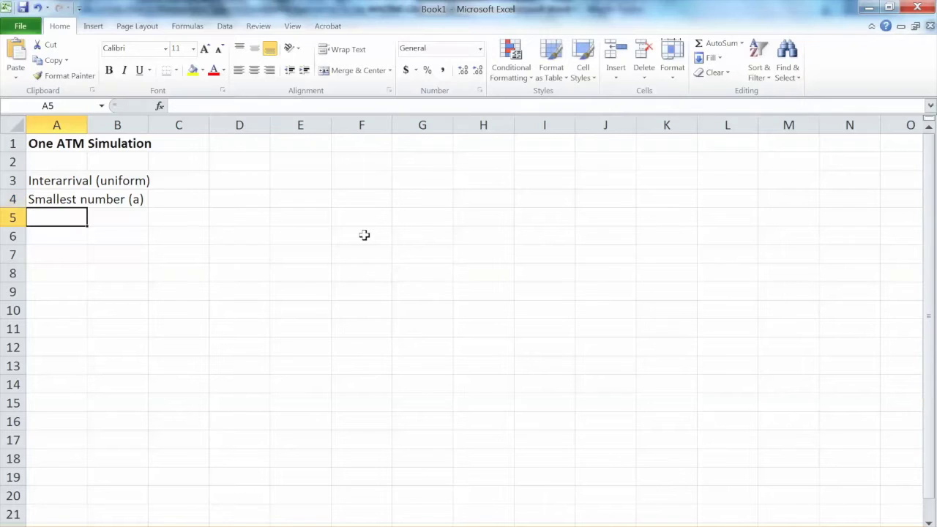
pyautogui.write('Larg')
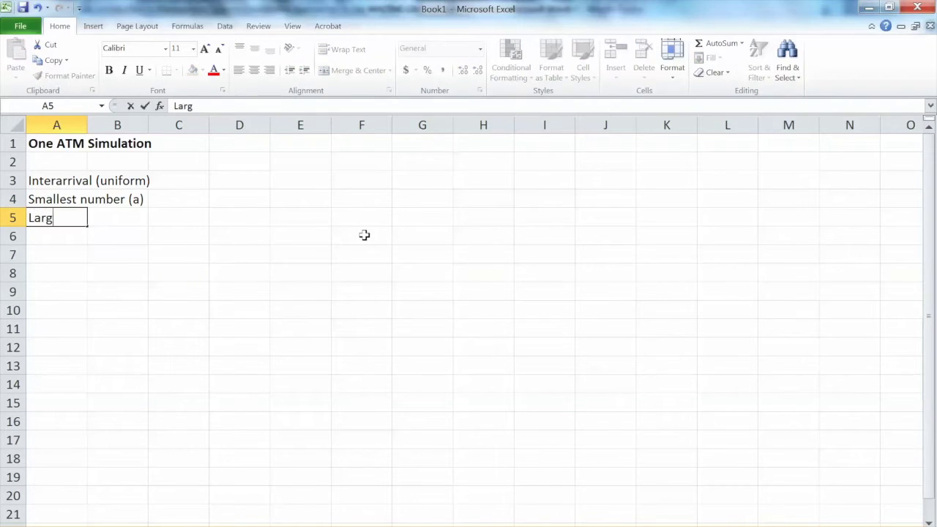
pyautogui.write('est number (b)')
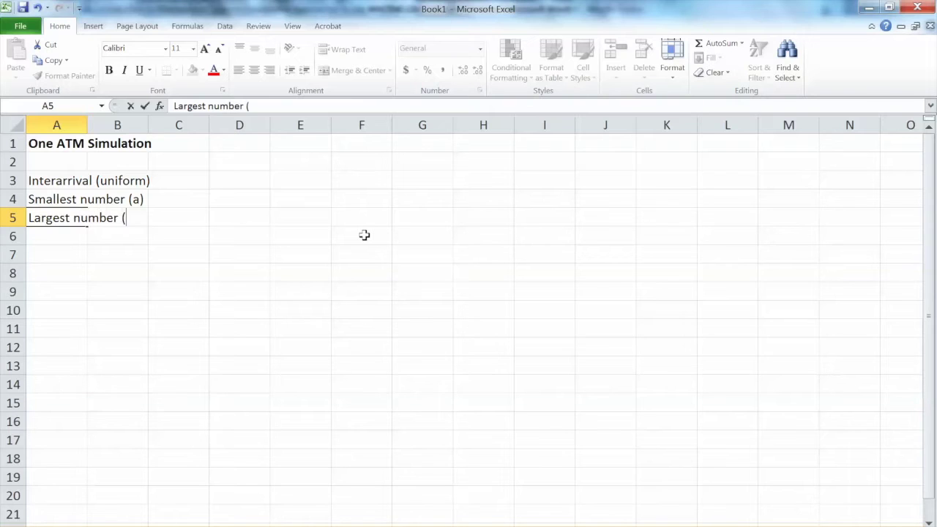
pyautogui.press('Return')
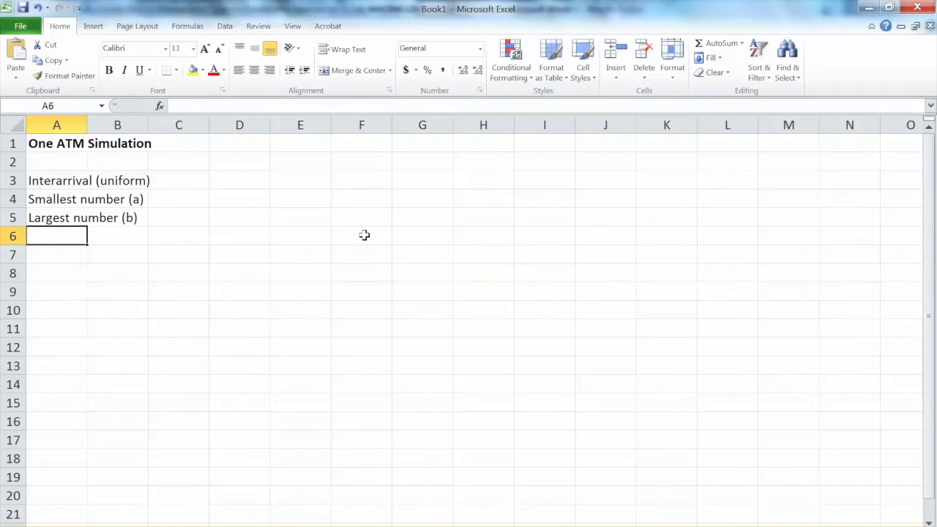
# - Make the interarrival heading in A3 bold and widen column A to fit the parameter labels
pyautogui.click(59, 182)
pyautogui.click(110, 70)
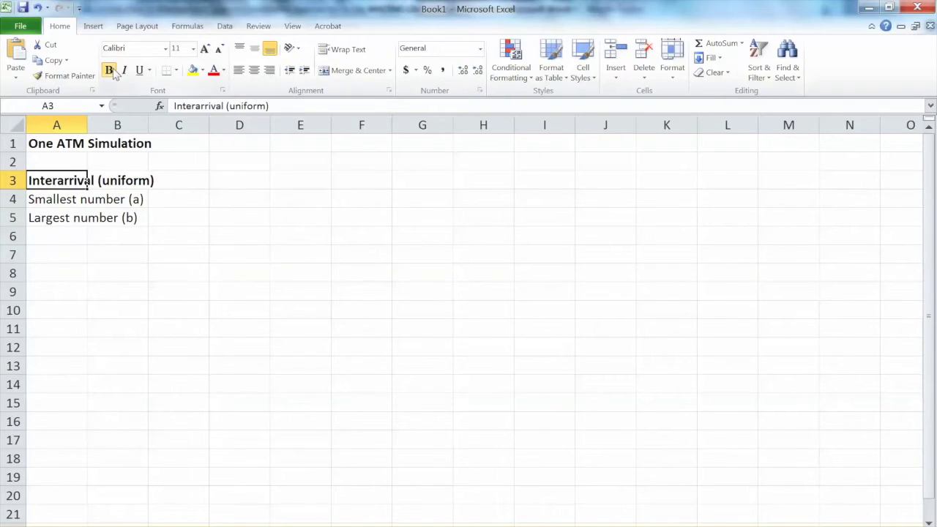
pyautogui.moveTo(87, 125); pyautogui.dragTo(145, 125)
# - Enter the uniform distribution limits: 0 in B4 as the smallest number and 5 in B5 as the largest
pyautogui.click(182, 194)
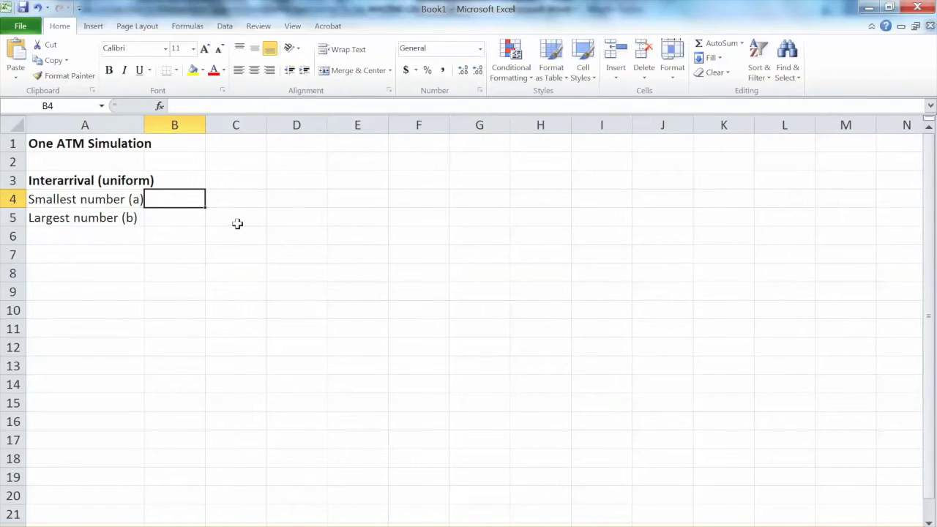
pyautogui.write('0')
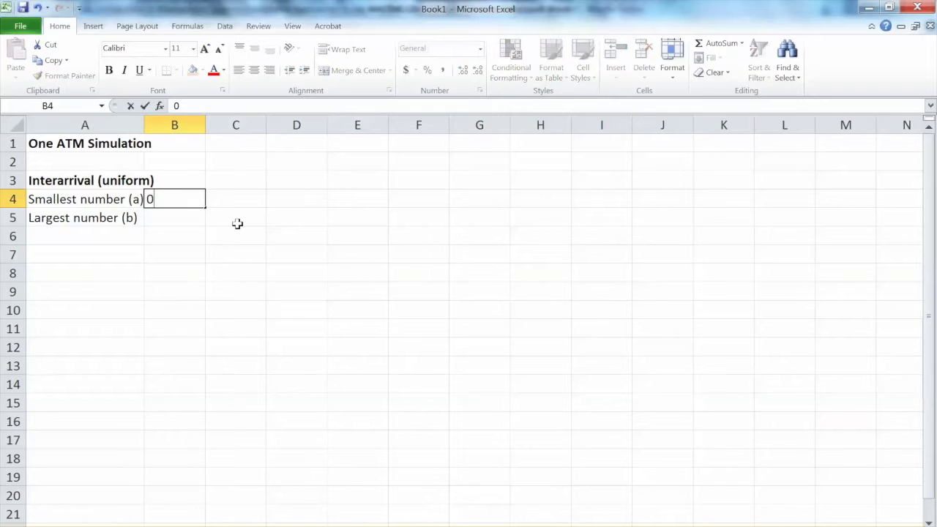
pyautogui.press('Return')
pyautogui.write('5')
pyautogui.press('Return')
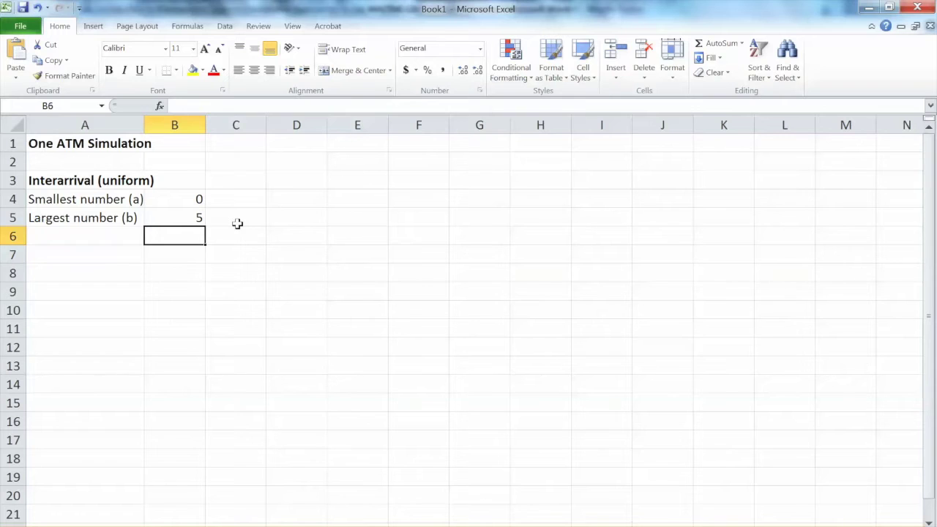
# - Enter the bold heading "Sevice times (normal)" in A7 and reword the A3 heading to "Interarrival times (uniform)"
pyautogui.press('Left')
pyautogui.press('Down')
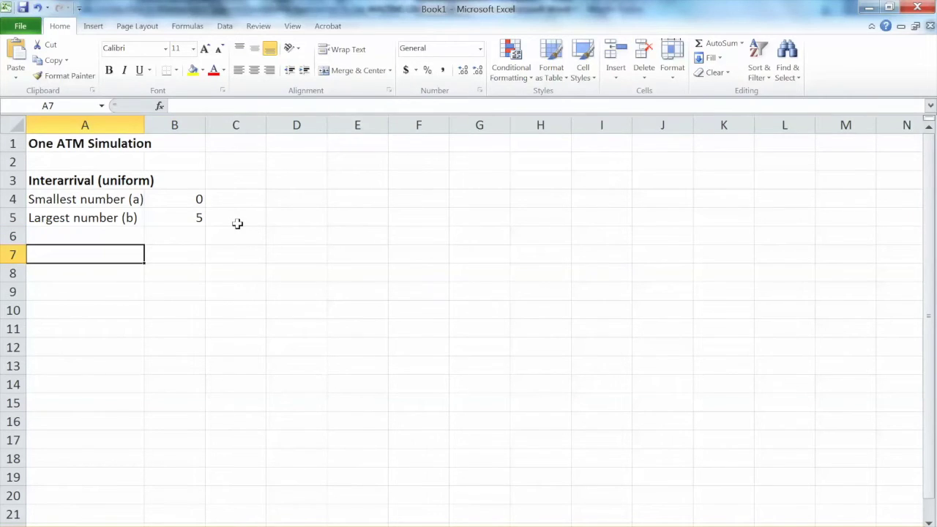
pyautogui.write('Sec')
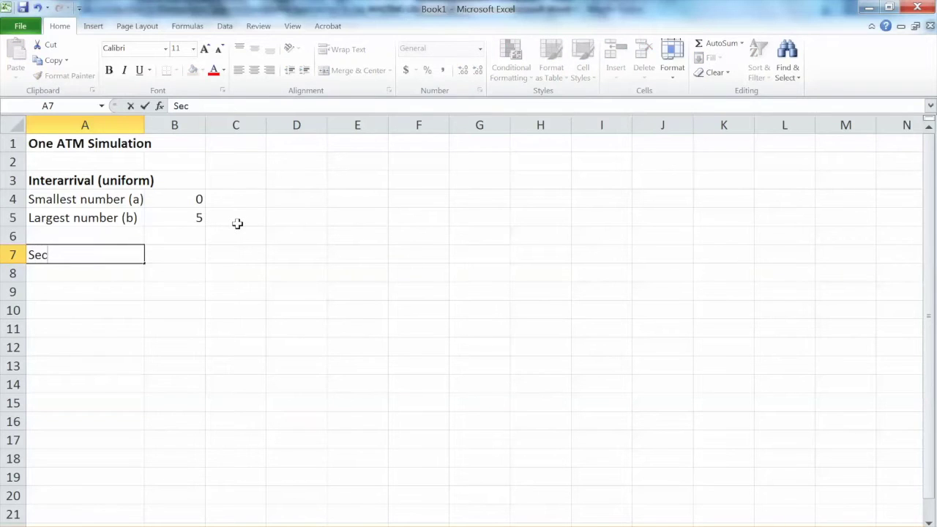
pyautogui.press('BackSpace')
pyautogui.write('vice T')
pyautogui.press('BackSpace')
pyautogui.write('time (')
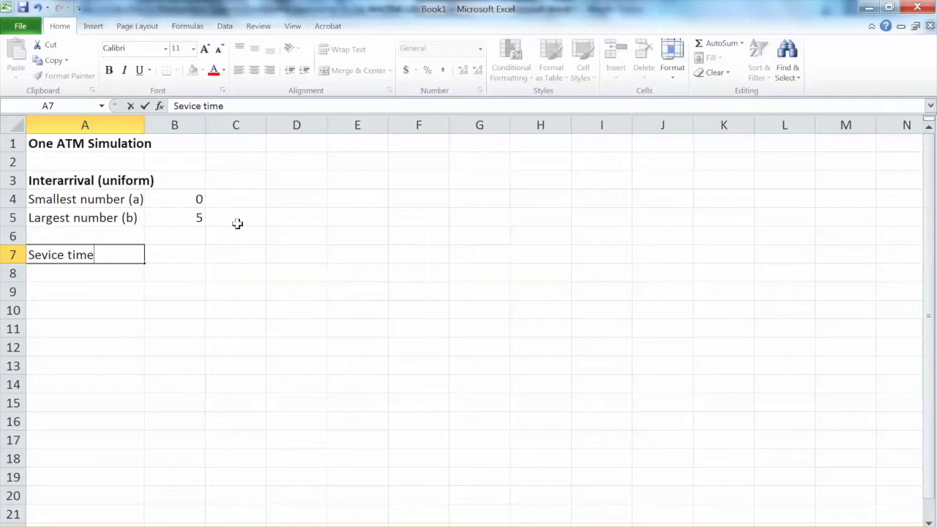
pyautogui.write('normal)')
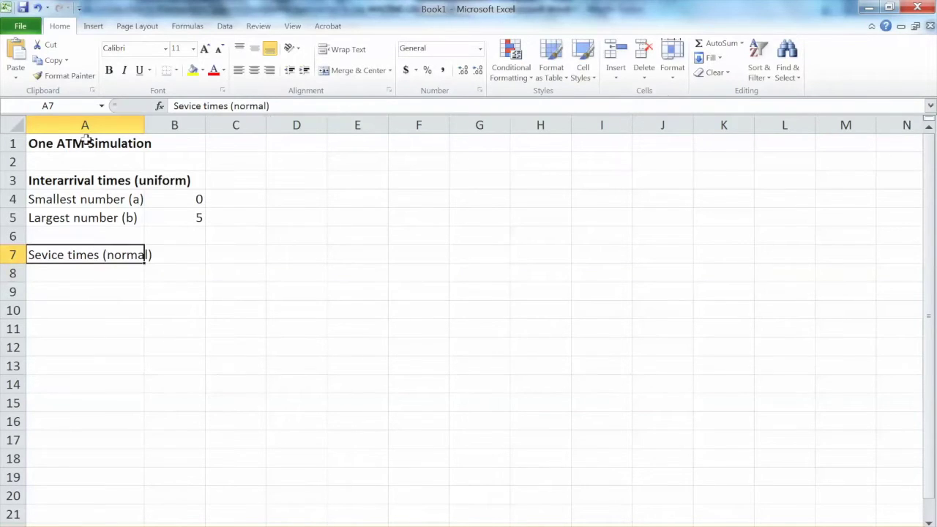
pyautogui.click(108, 69)
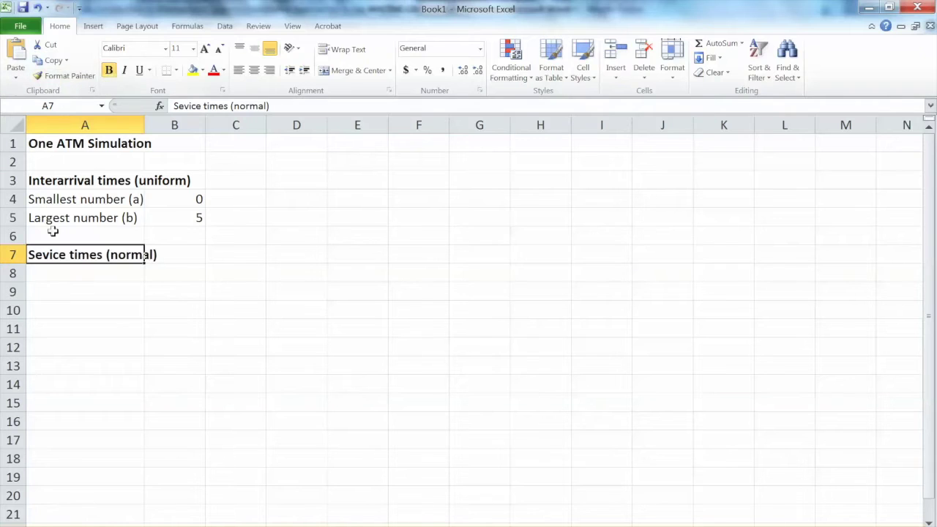
# - Enter the labels "Mean" in A8 and "Standard Deviation" in A9 under the service times heading
pyautogui.click(74, 274)
pyautogui.write('Mean')
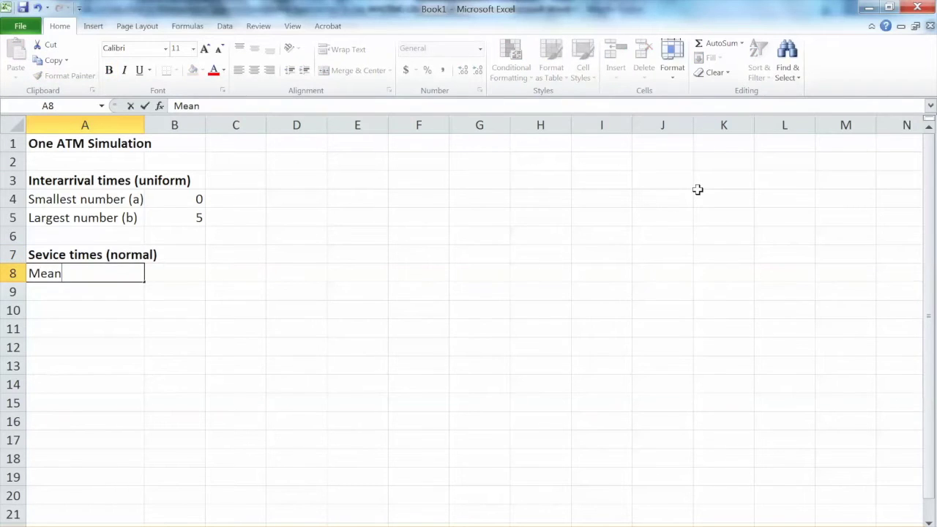
pyautogui.press('Return')
pyautogui.write('St')
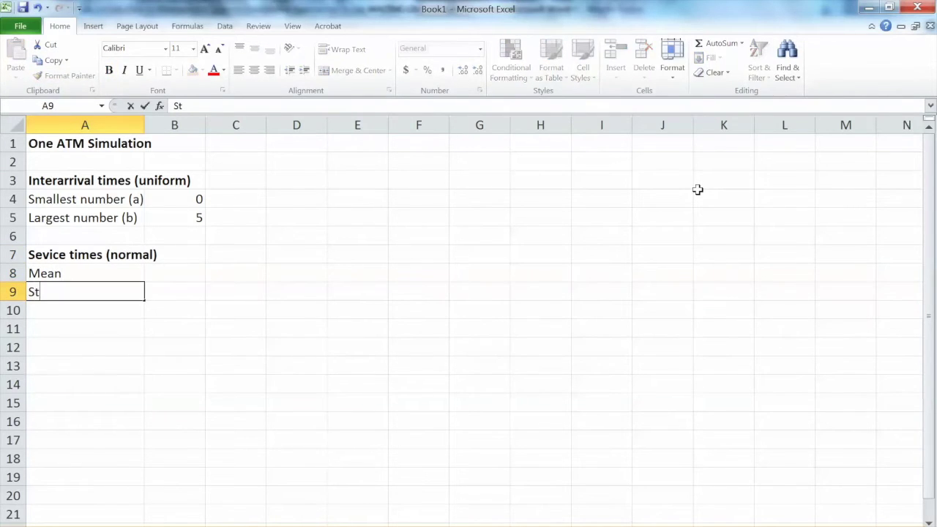
pyautogui.press('BackSpace')
pyautogui.write('tandard Deviation')
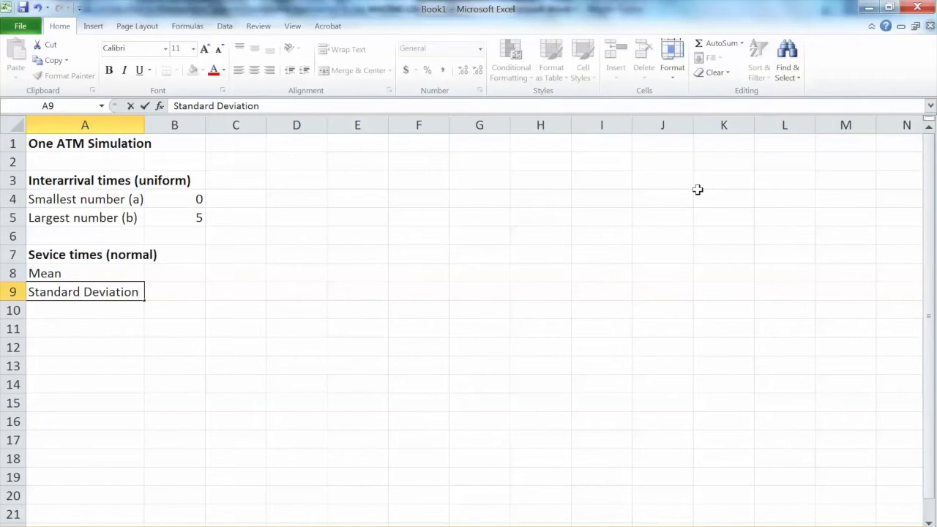
# - Enter the service time parameters: a mean of 2 in B8 and a standard deviation of 0.5 in B9
pyautogui.press('Tab')
pyautogui.press('Up')
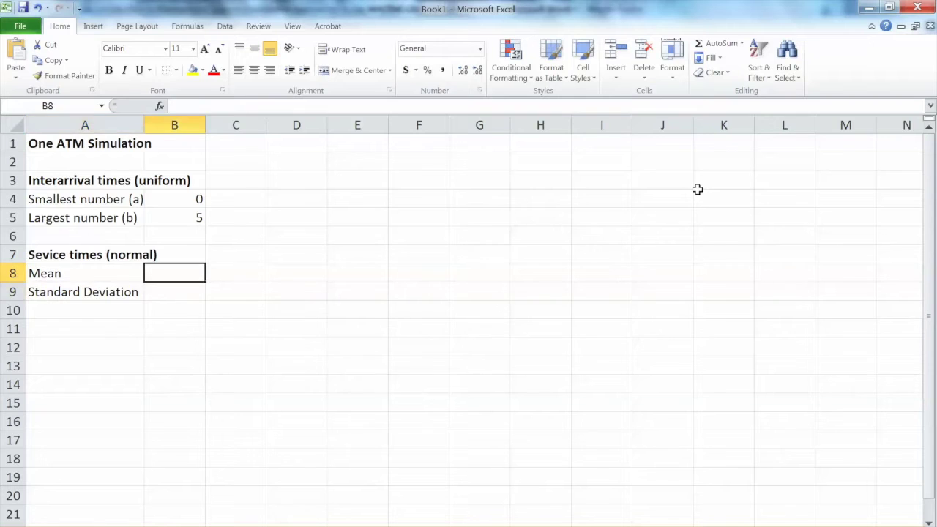
pyautogui.write('2')
pyautogui.press('Return')
pyautogui.write('0.5')
pyautogui.press('Return')
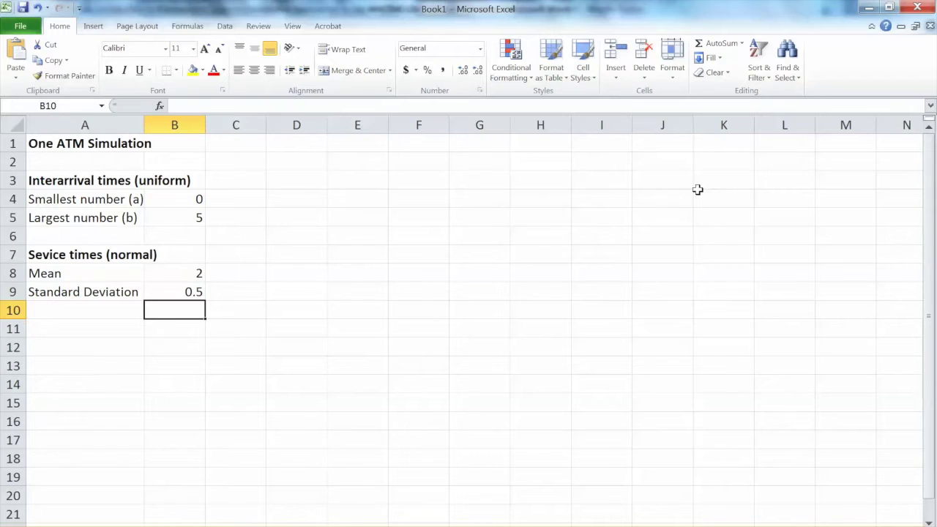
pyautogui.click(199, 272)
pyautogui.click(199, 292)
pyautogui.click(189, 273)
pyautogui.click(192, 292)
pyautogui.click(178, 274)
pyautogui.click(182, 293)
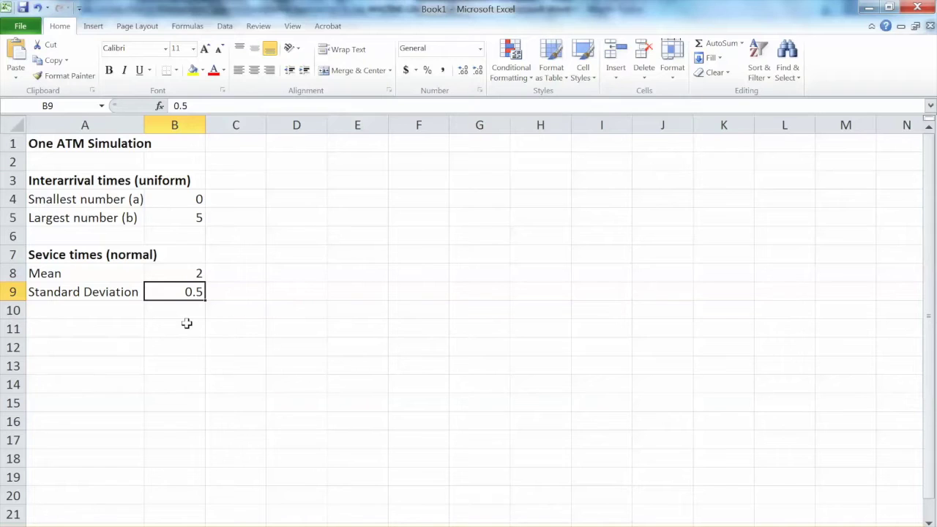
# - Enter the section heading "SIMULATION" in cell A11
pyautogui.click(86, 329)
pyautogui.write('SIMULAYIO')
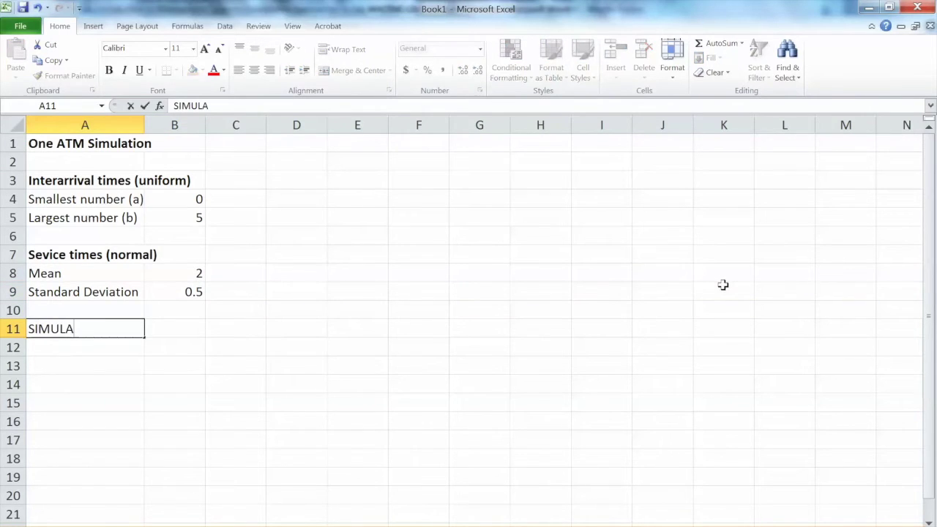
pyautogui.press('BackSpace')
pyautogui.press('BackSpace')
pyautogui.press('BackSpace')
pyautogui.write('TION')
pyautogui.press('Return')
pyautogui.press('Return')
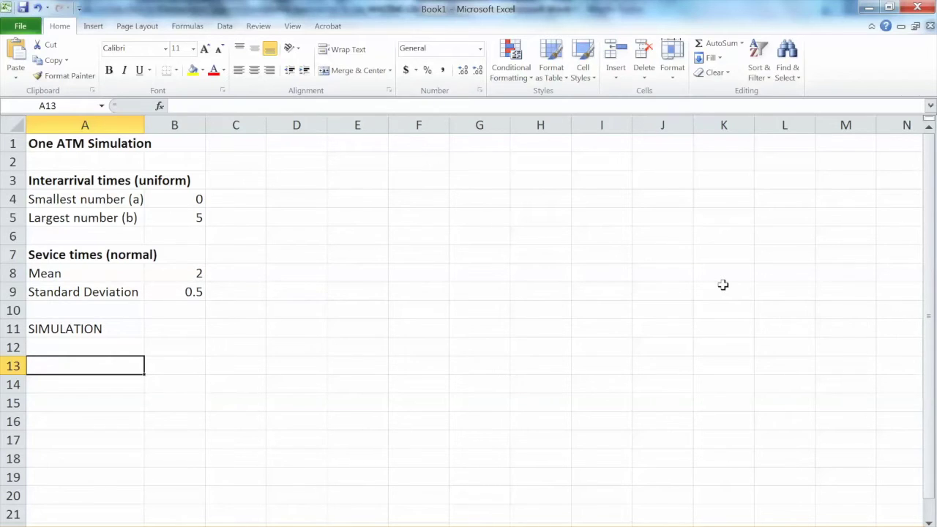
# - Enter the column header "Customer (trial)" in cell A13
pyautogui.write('Cus')
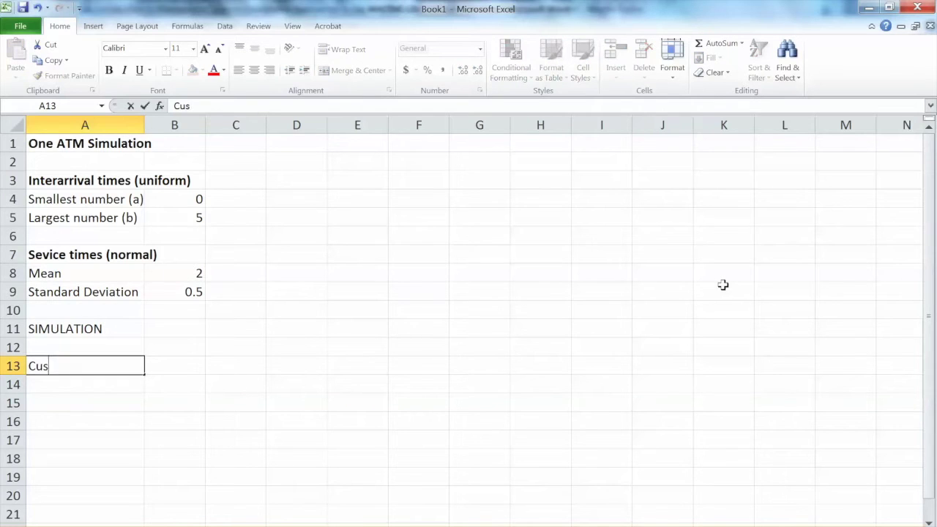
pyautogui.write('tomer (trial)')
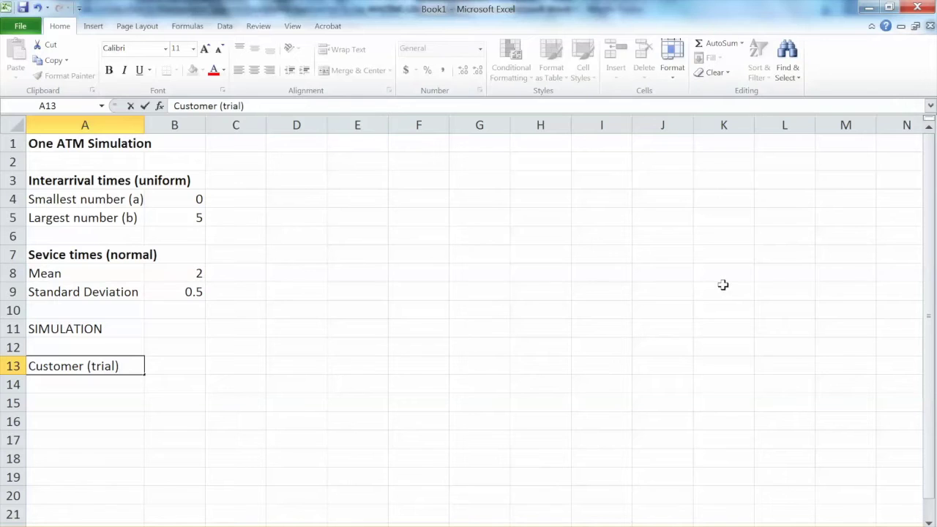
pyautogui.press('Return')
# - Enter the column header "Random Value" in B13 and widen column B to fit it
pyautogui.press('Up')
pyautogui.press('Right')
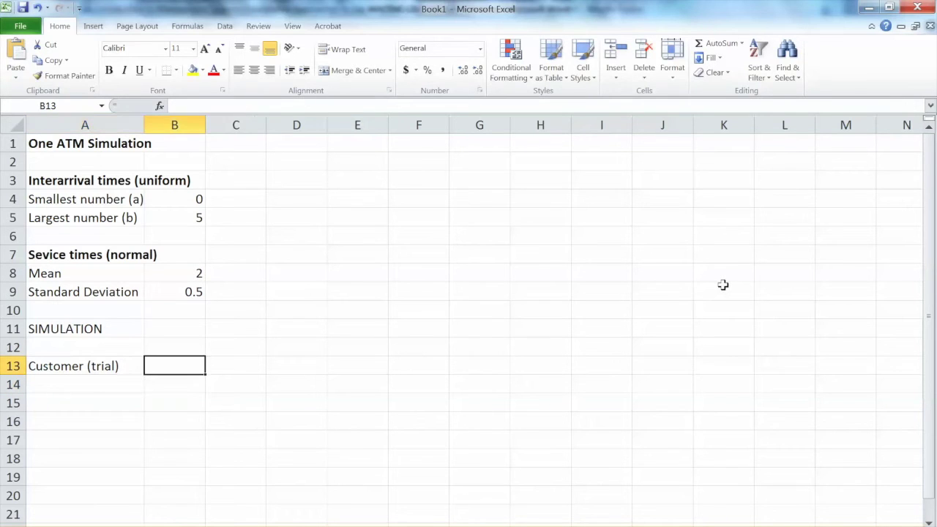
pyautogui.write('Rand')
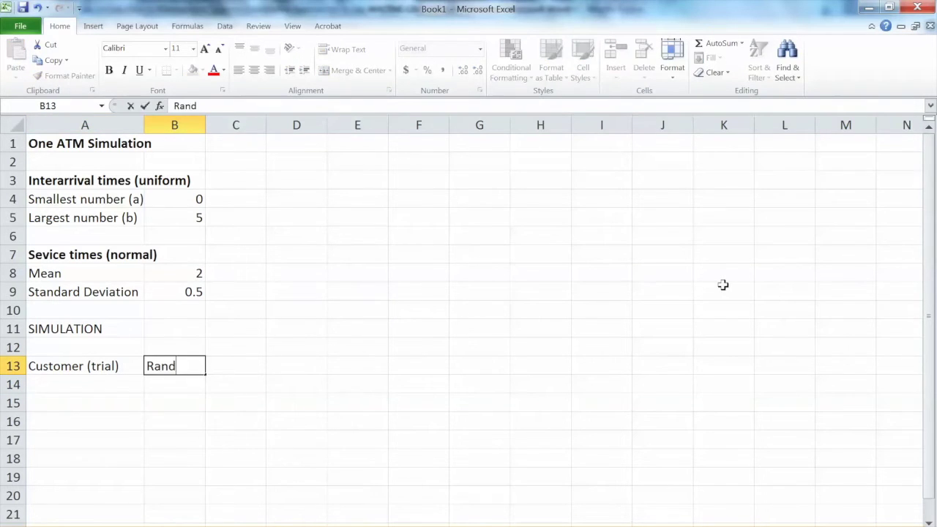
pyautogui.write('om Value')
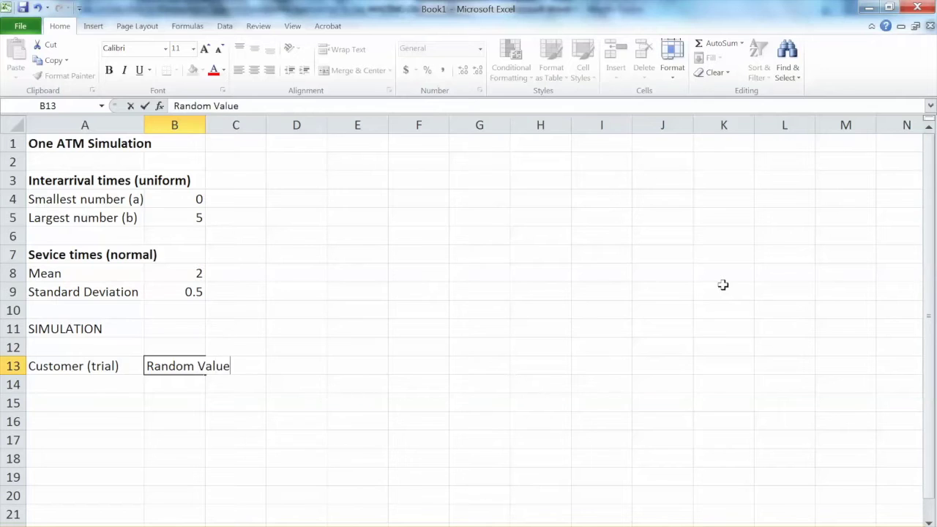
pyautogui.press('Return')
pyautogui.press('Up')
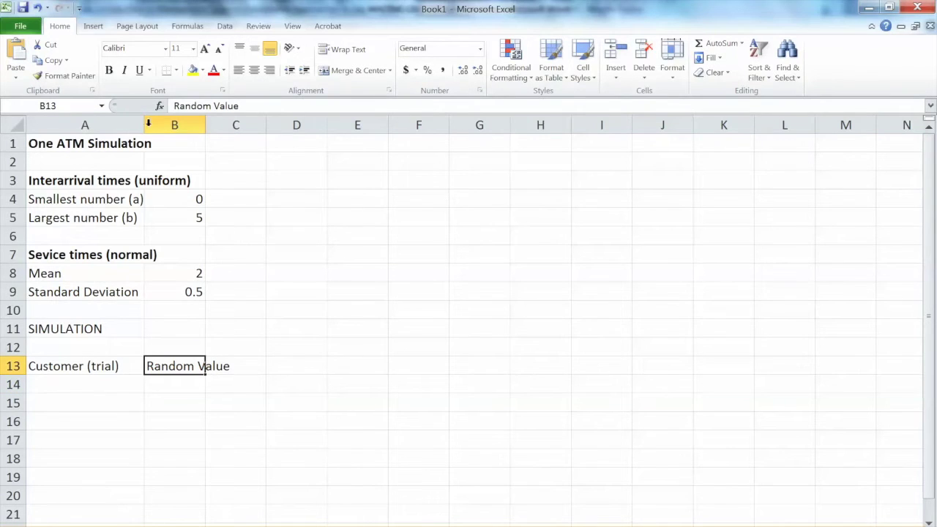
pyautogui.moveTo(205, 127); pyautogui.dragTo(232, 130)
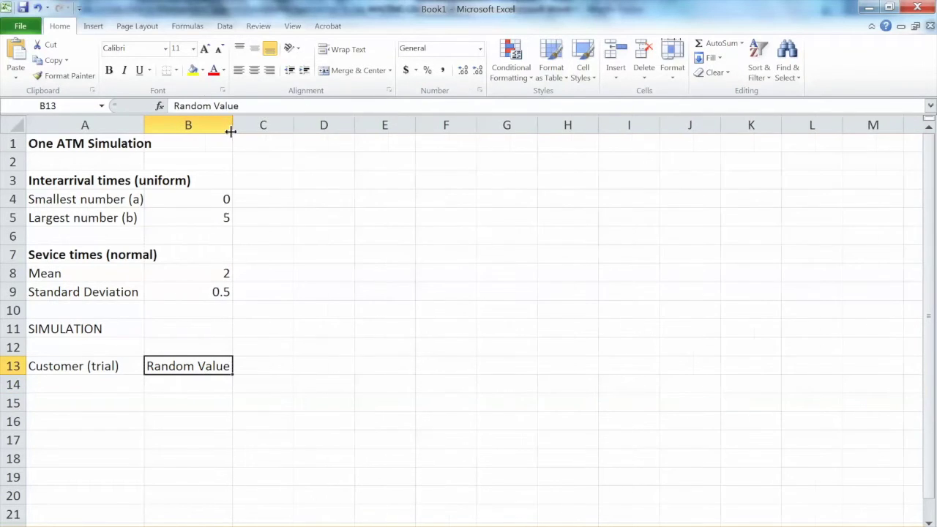
pyautogui.click(252, 369)
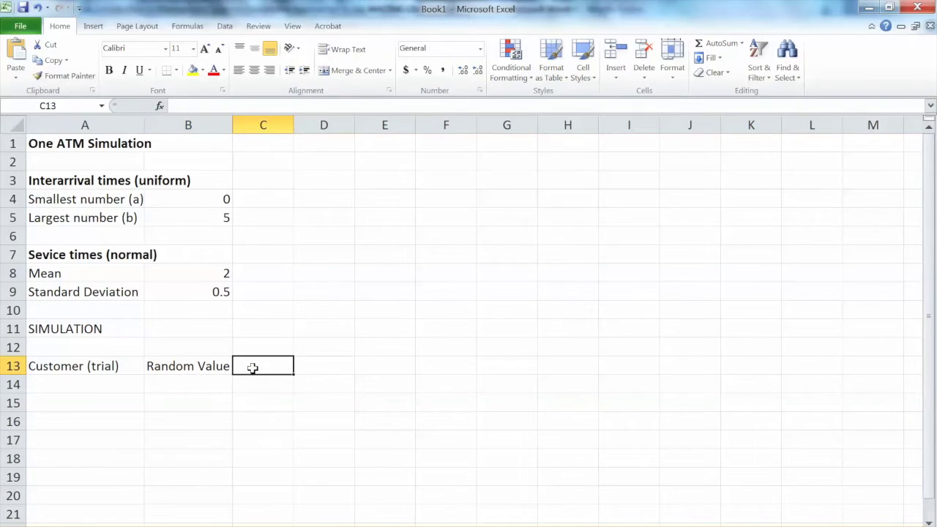
pyautogui.click(218, 388)
pyautogui.click(252, 367)
pyautogui.click(330, 370)
pyautogui.click(379, 367)
pyautogui.click(268, 368)
pyautogui.click(345, 367)
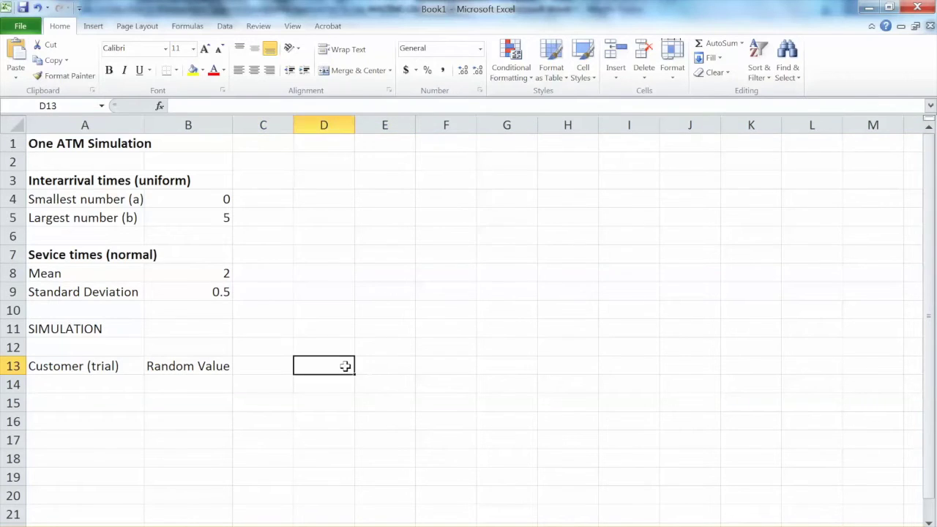
pyautogui.click(220, 365)
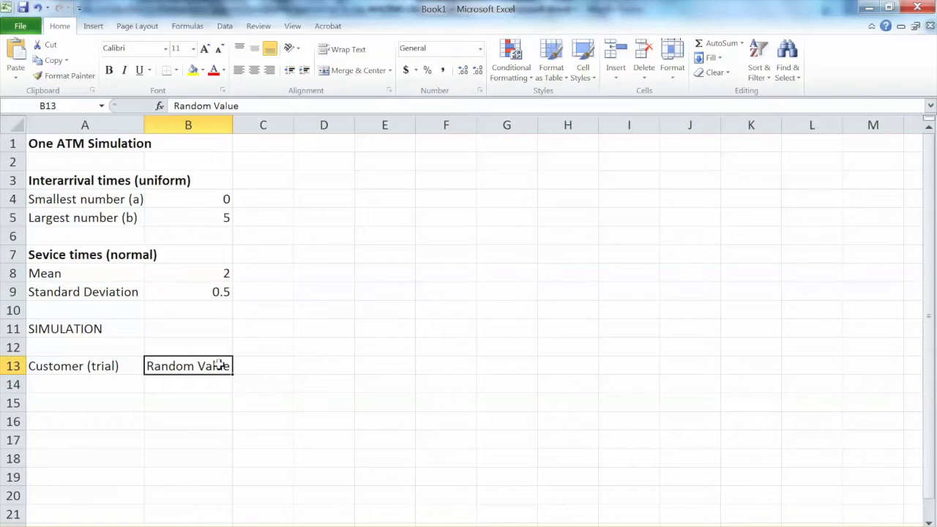
# - Enter the column header "Interarrival time" in C13 and widen column C to fit it
pyautogui.click(254, 370)
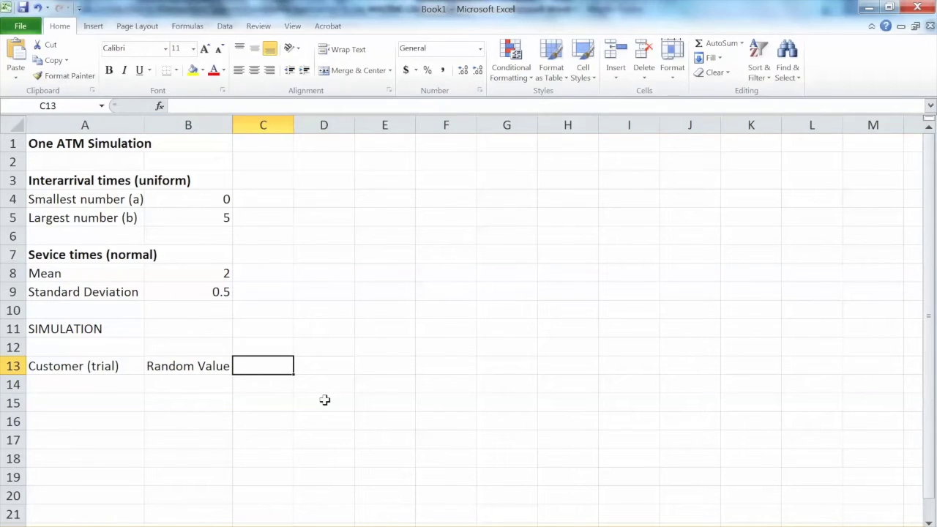
pyautogui.write('Int')
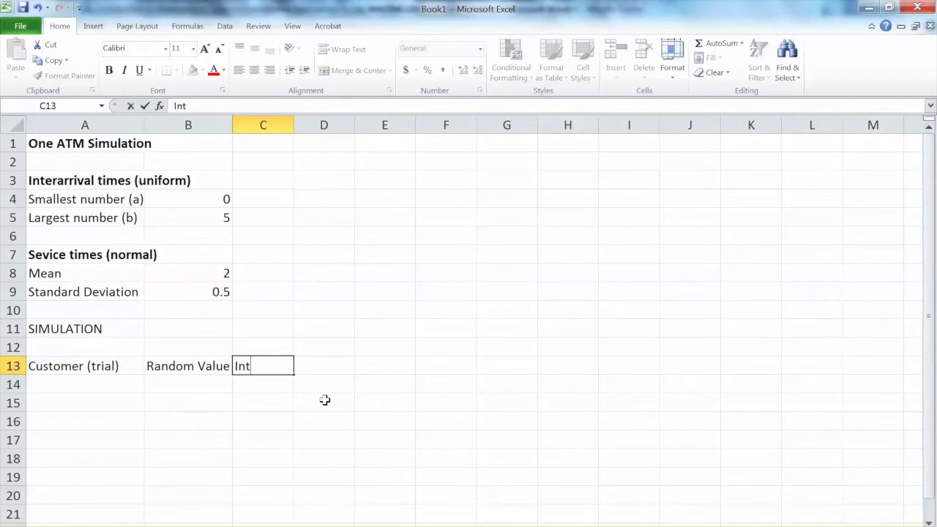
pyautogui.write('erarrival time')
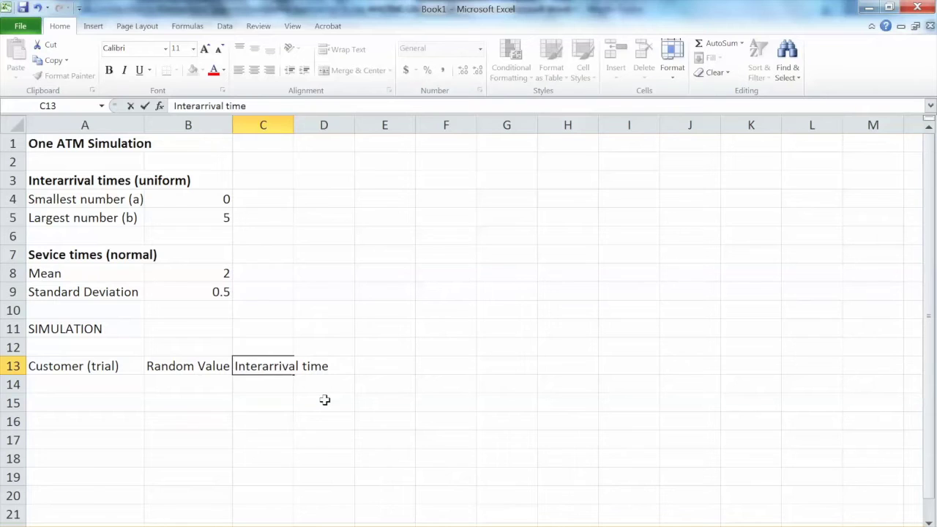
pyautogui.click(325, 386)
pyautogui.moveTo(292, 126); pyautogui.dragTo(334, 128)
# - Enter the column header "Arrival Time" in D13 and widen column D to fit it
pyautogui.click(363, 358)
pyautogui.write('Arri')
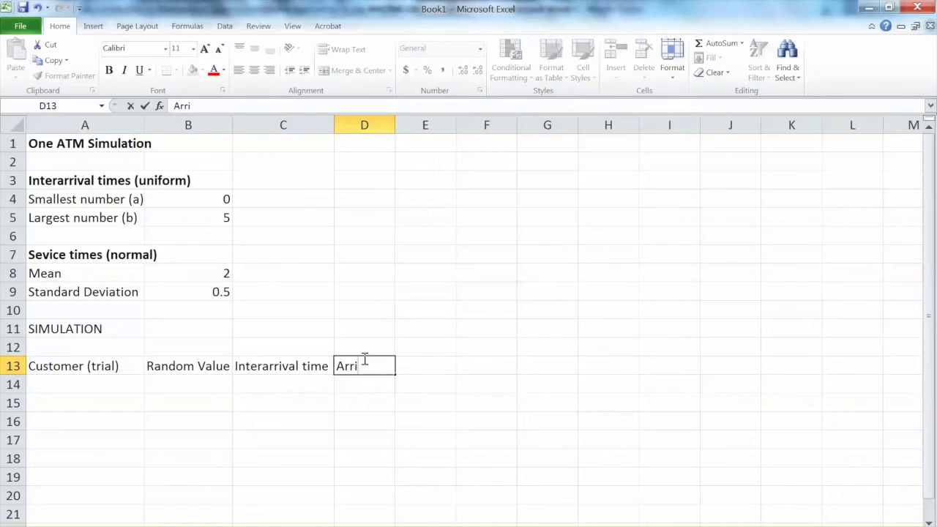
pyautogui.write('val Time')
pyautogui.press('Return')
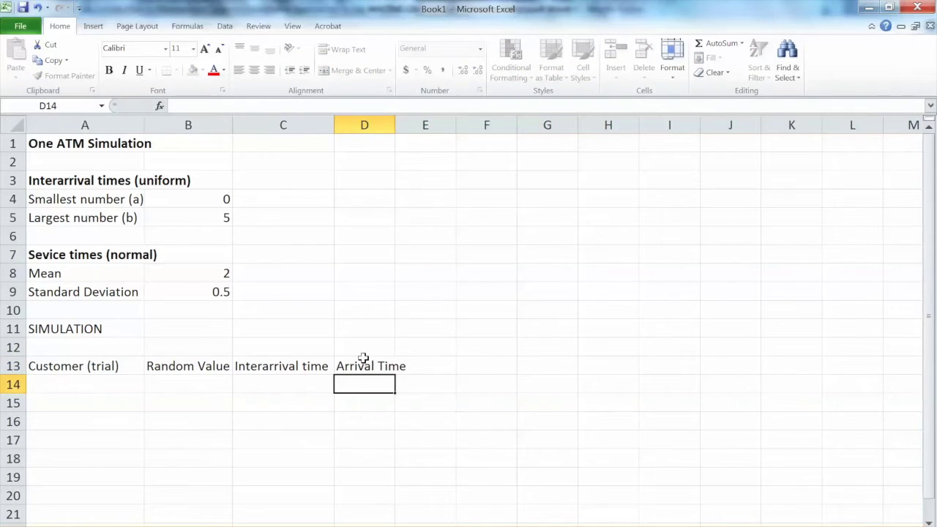
pyautogui.press('Up')
pyautogui.press('Left')
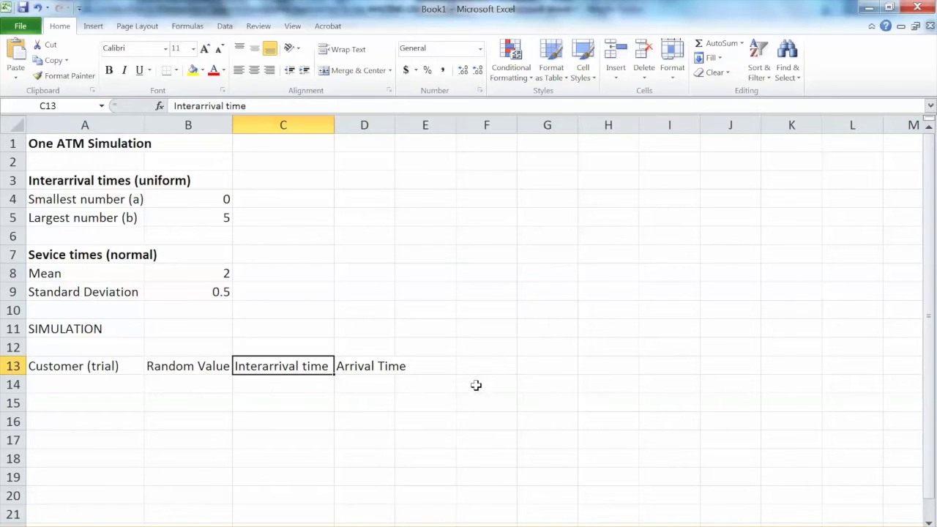
pyautogui.moveTo(394, 128); pyautogui.dragTo(410, 129)
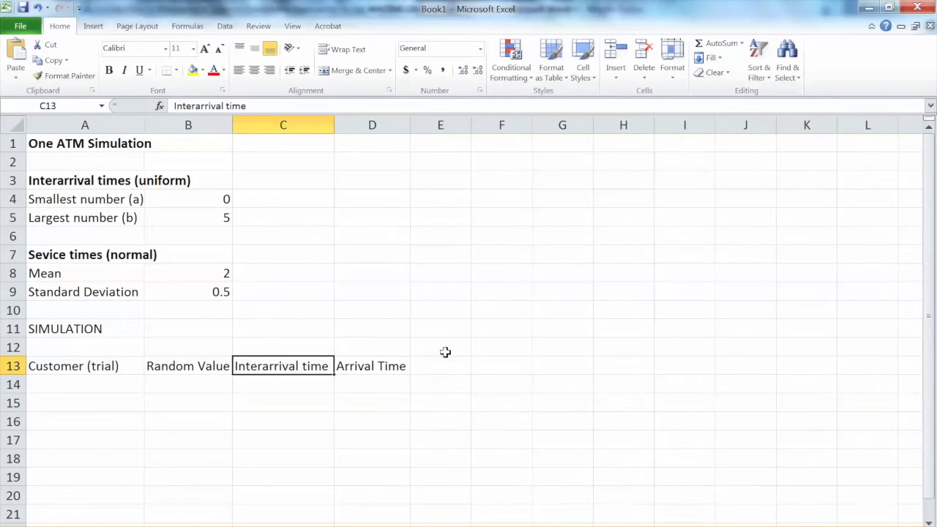
# - Enter the column header "Start Time" in E13 and widen column E slightly to fit it
pyautogui.click(442, 367)
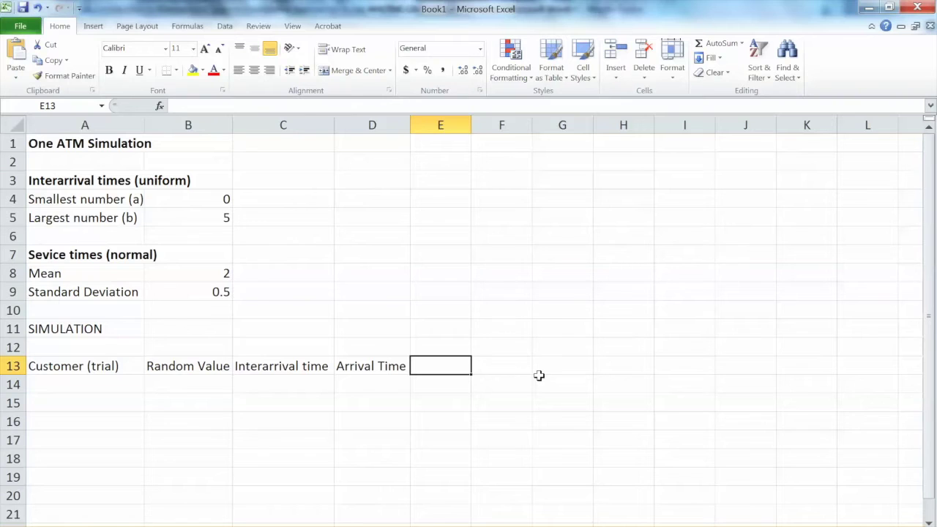
pyautogui.write('Start Time')
pyautogui.press('Return')
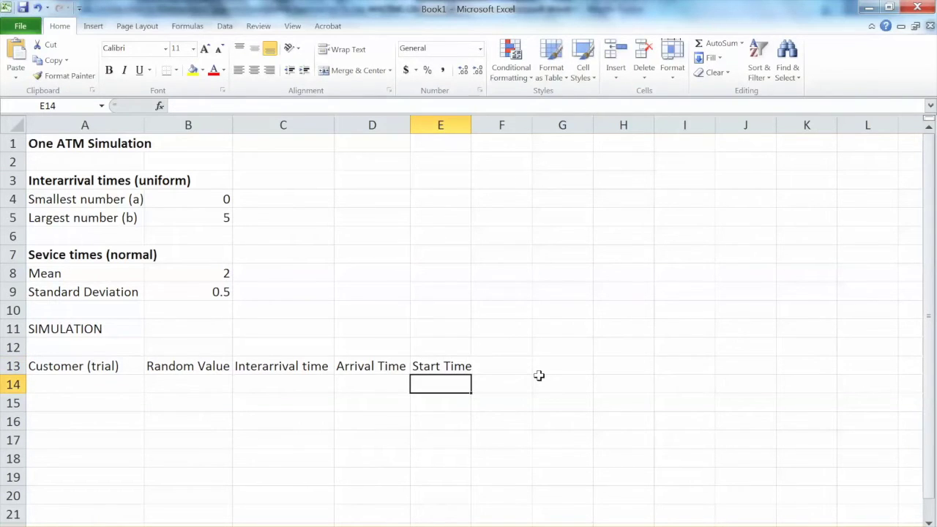
pyautogui.moveTo(472, 128); pyautogui.dragTo(476, 128)
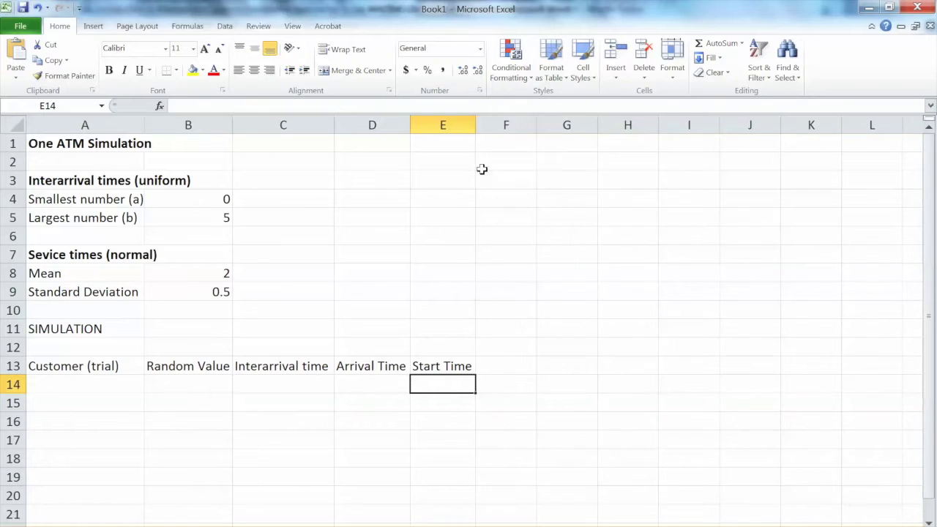
# - Enter the column header "Waiting Time" in F13 and widen column F to fit it
pyautogui.click(490, 363)
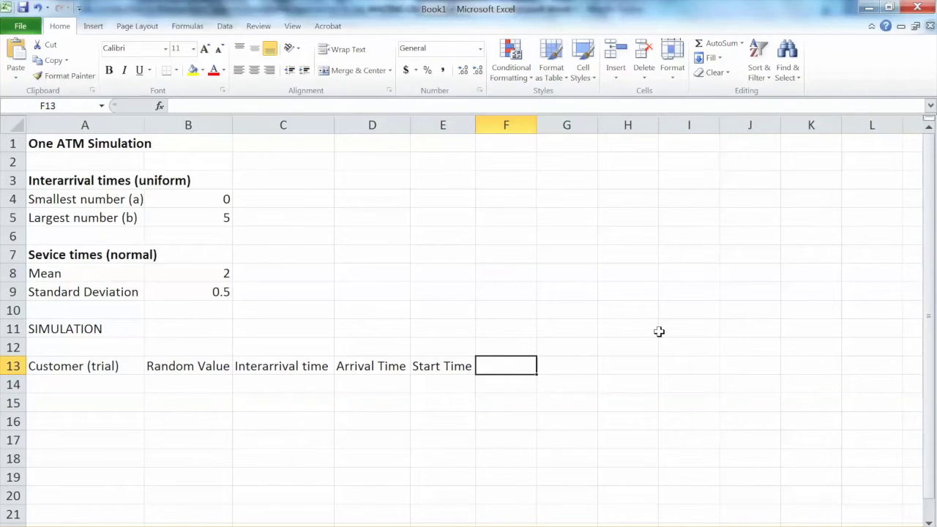
pyautogui.write('Wain')
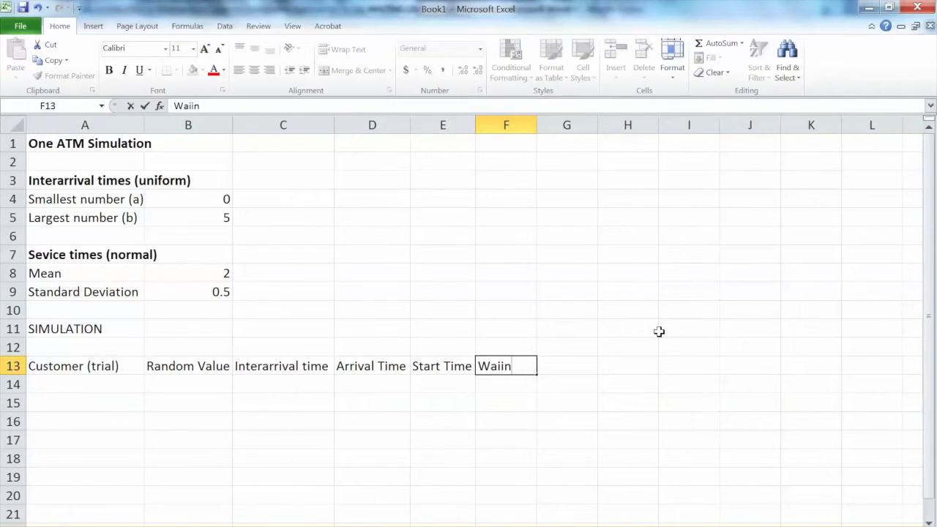
pyautogui.press('BackSpace')
pyautogui.press('BackSpace')
pyautogui.write('iting Time')
pyautogui.press('Return')
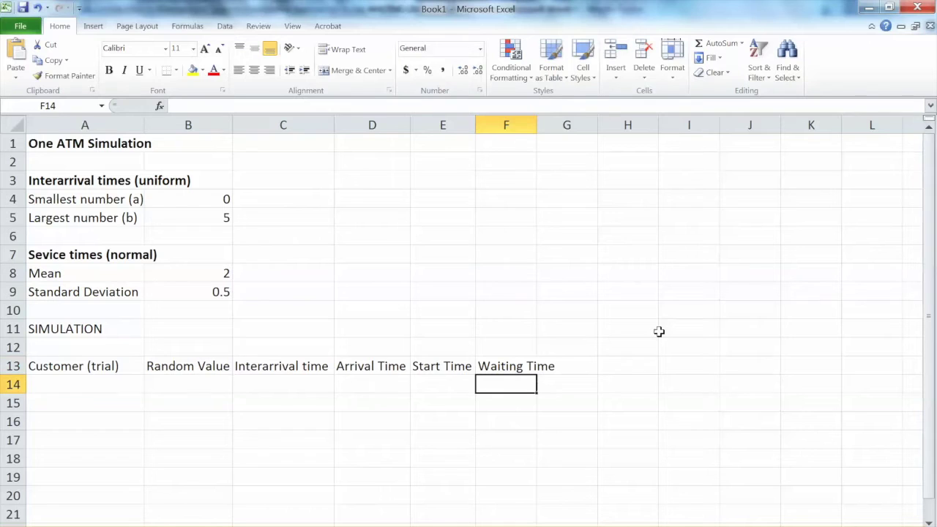
pyautogui.moveTo(538, 126); pyautogui.dragTo(559, 129)
# - Enter the column header "Service Time" in G13 and widen column G to fit it
pyautogui.click(617, 374)
pyautogui.write('Servic')
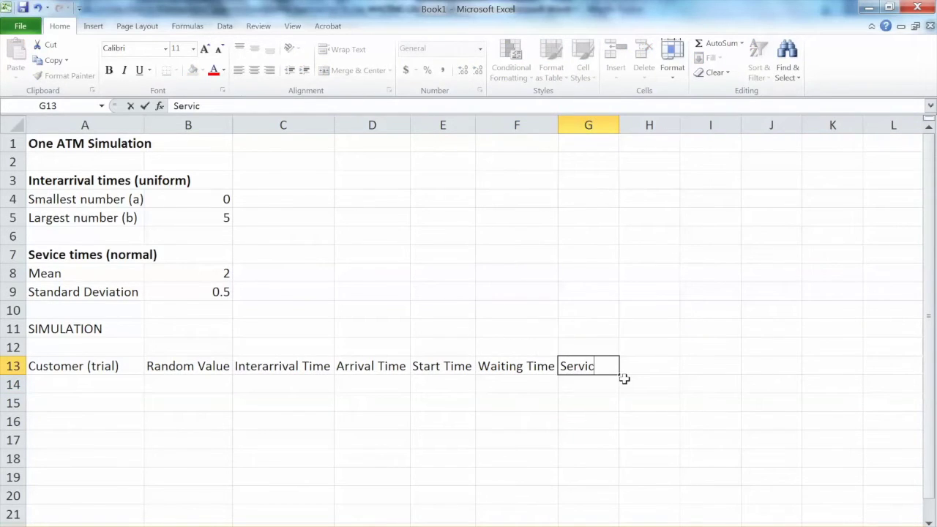
pyautogui.write('e Time')
pyautogui.press('Return')
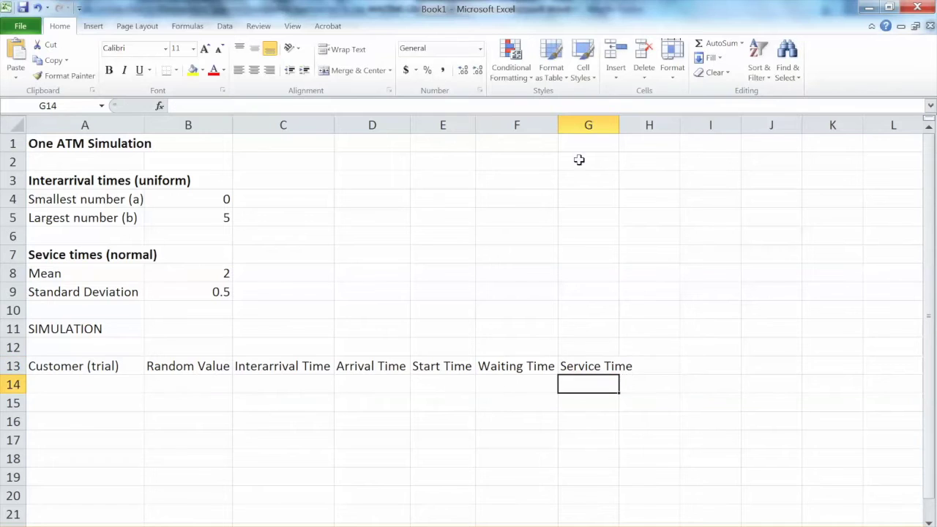
pyautogui.moveTo(619, 120); pyautogui.dragTo(633, 121)
# - Enter the column header "Completion Time" in H13 and widen column H to fit it
pyautogui.click(670, 367)
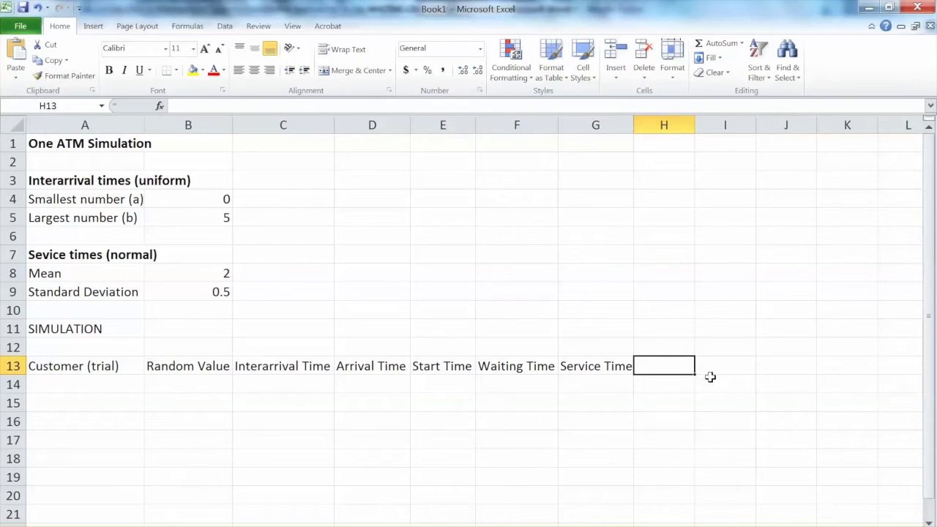
pyautogui.write('Comple')
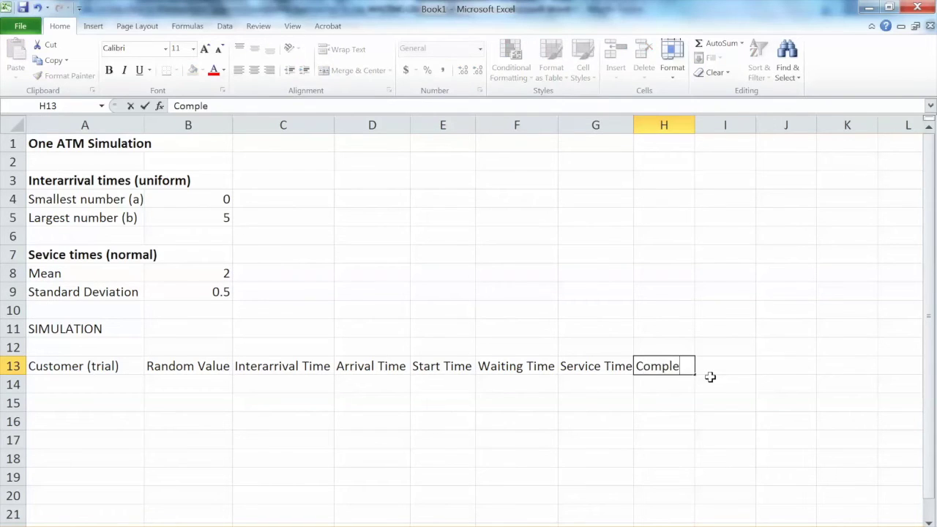
pyautogui.write('tion Tim')
pyautogui.write('e')
pyautogui.press('Return')
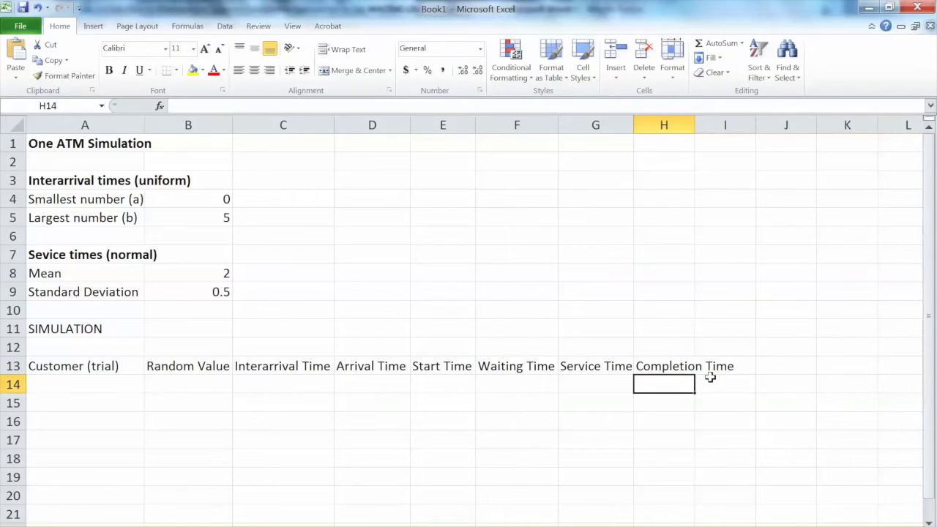
pyautogui.moveTo(695, 125); pyautogui.dragTo(737, 130)
# - Enter the column header "Time in System" in I13 and widen column I to fit it
pyautogui.click(766, 370)
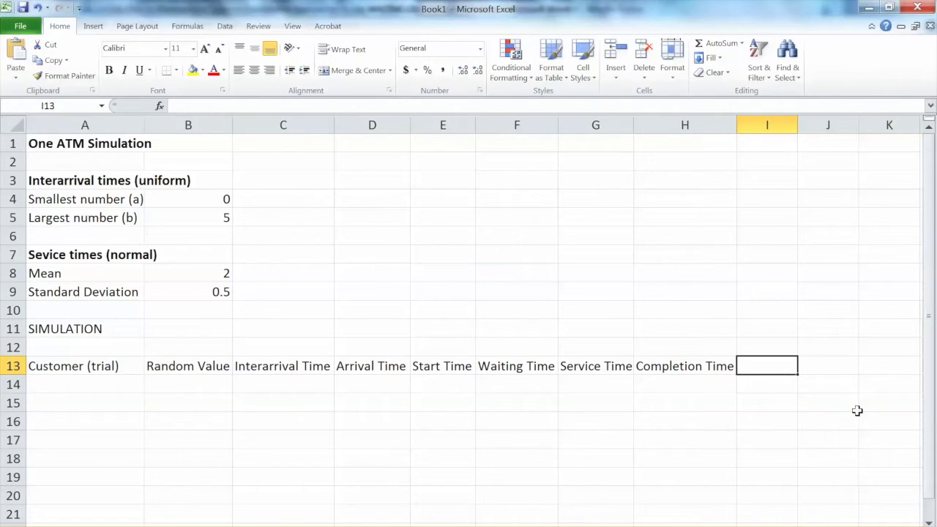
pyautogui.write('Tim')
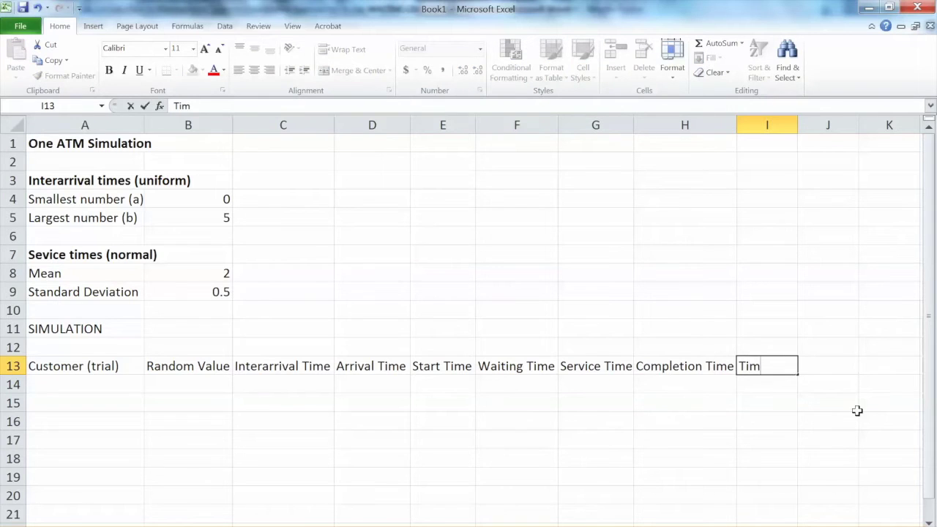
pyautogui.write('e in System')
pyautogui.press('Return')
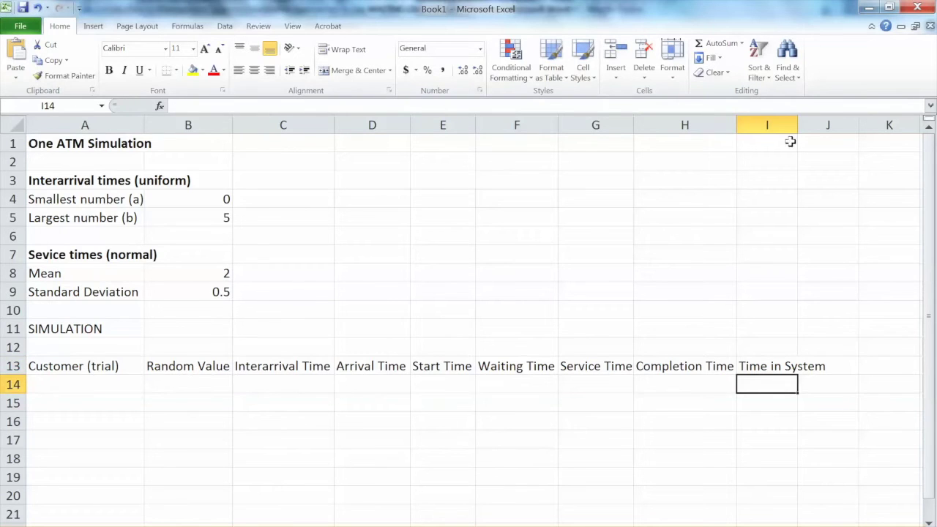
pyautogui.moveTo(797, 125); pyautogui.dragTo(832, 125)
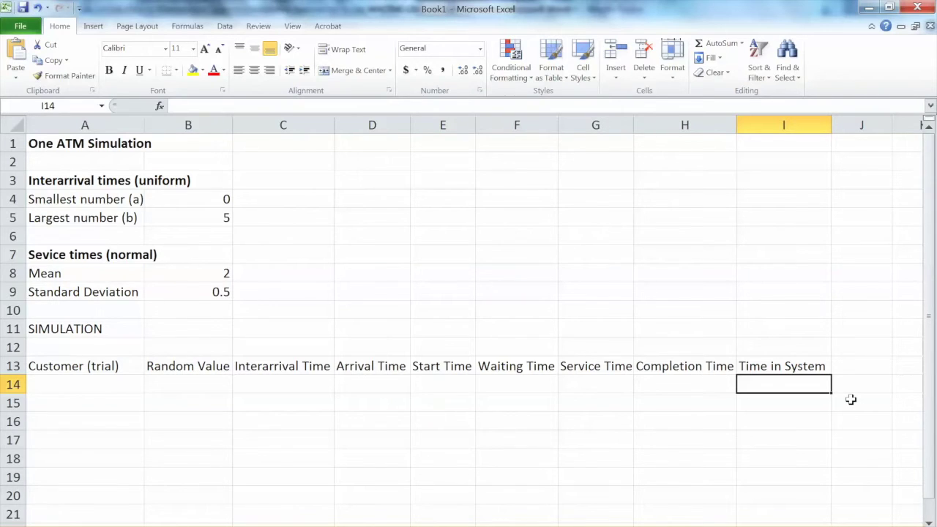
# - Enter customer number 1 in A14, the first row of the simulation table
pyautogui.click(110, 383)
pyautogui.write('1')
pyautogui.press('Return')
pyautogui.press('Up')
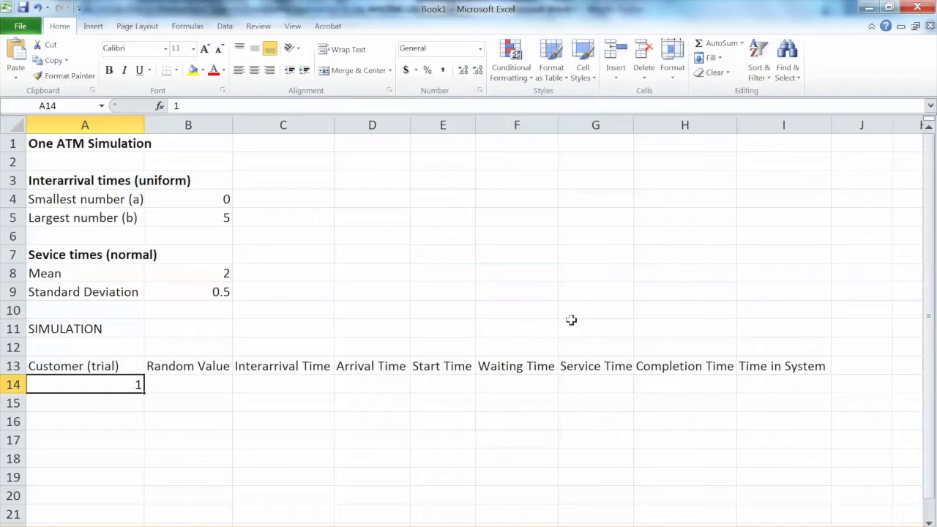
# - Enter the formula =RAND() in B14 to generate the first customer's random value
pyautogui.press('Right')
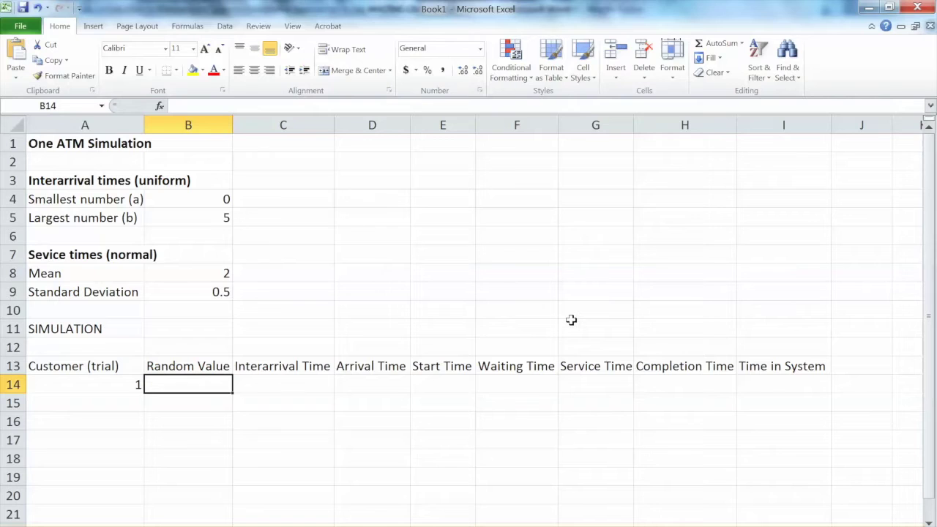
pyautogui.write('=')
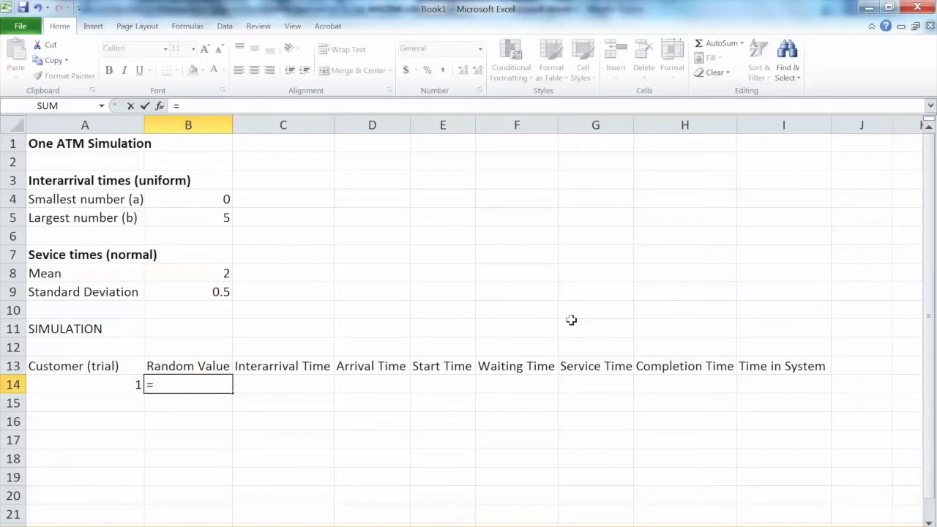
pyautogui.write('ra')
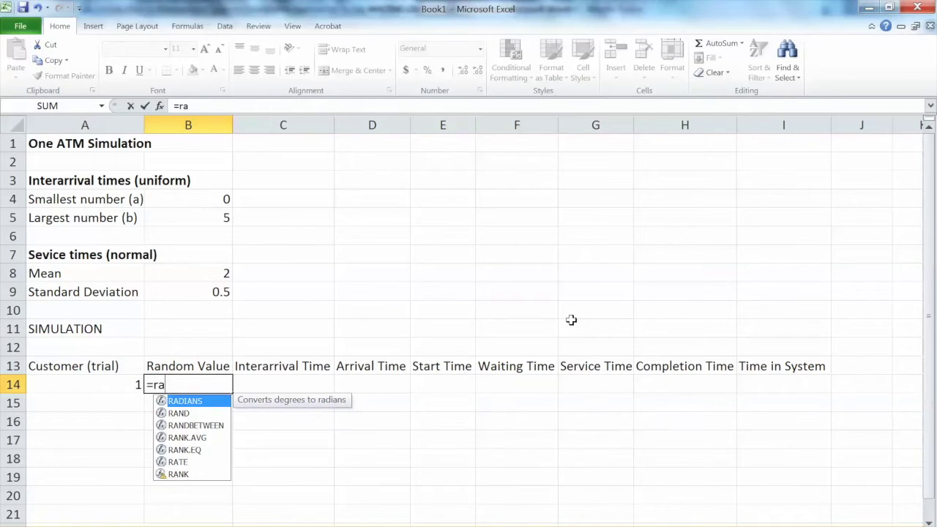
pyautogui.write('nd')
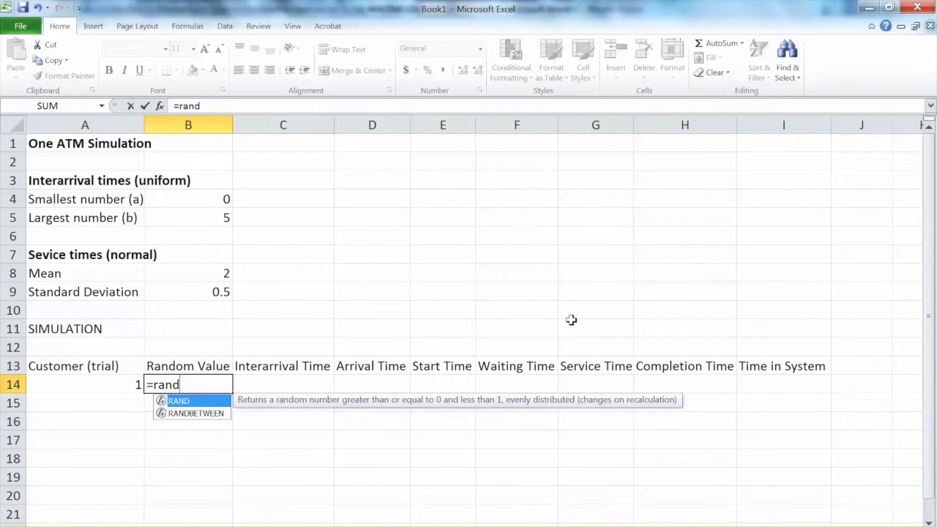
pyautogui.write('()')
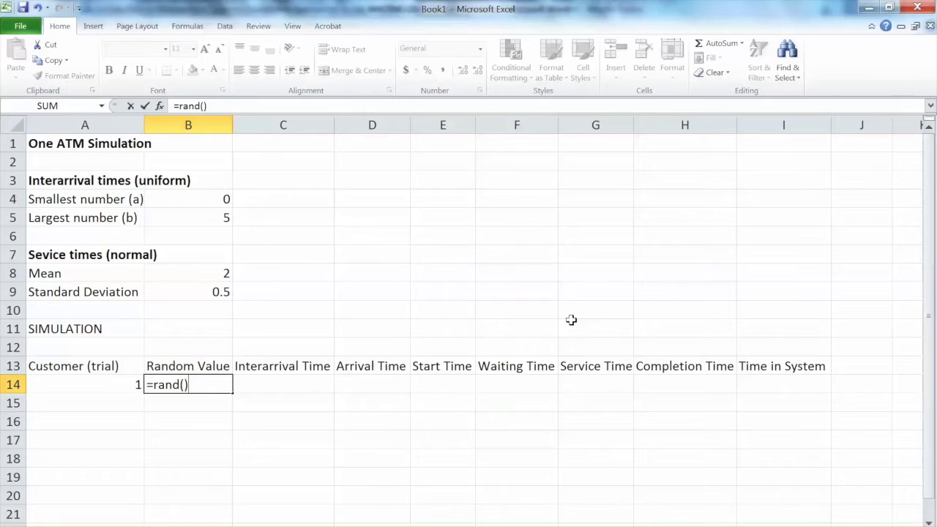
pyautogui.press('Return')
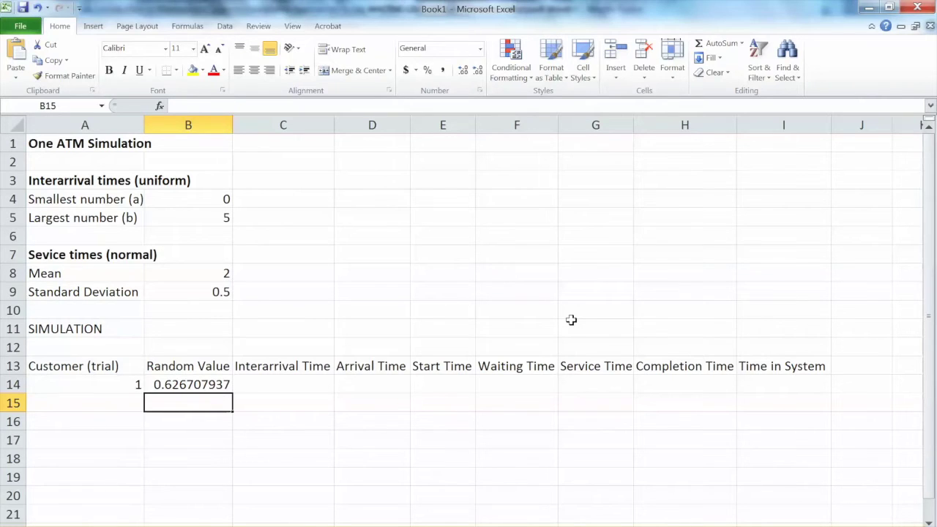
pyautogui.press('Up')
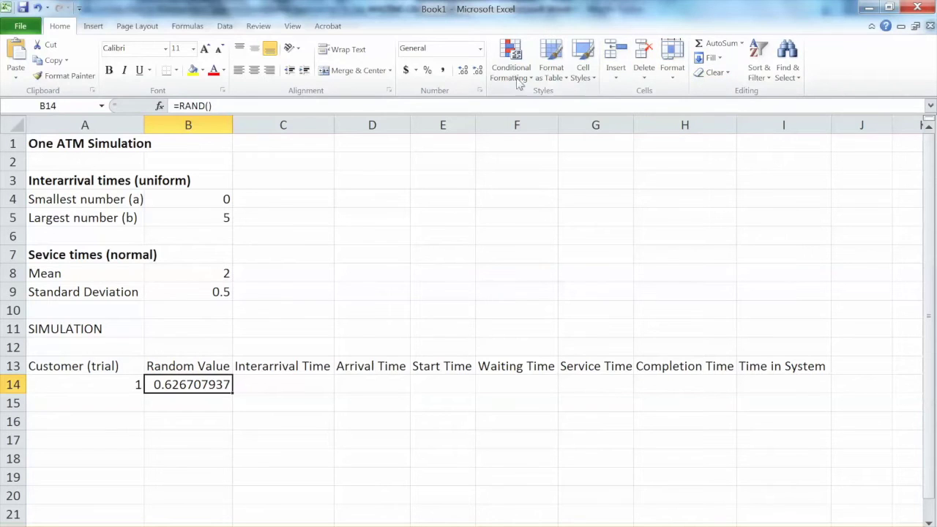
# - Check which calculation mode is selected in the workbook's calculation options
pyautogui.click(187, 25)
pyautogui.click(674, 72)
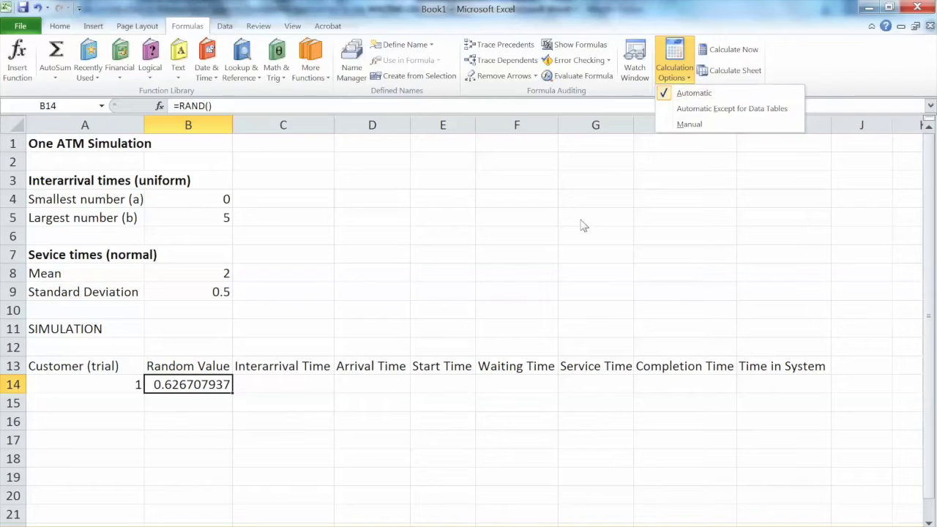
pyautogui.click(188, 29)
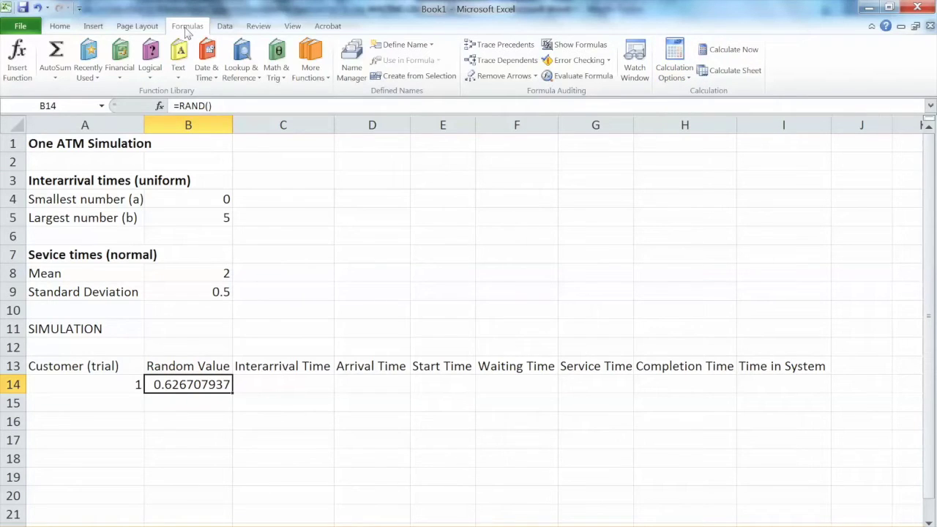
pyautogui.click(687, 79)
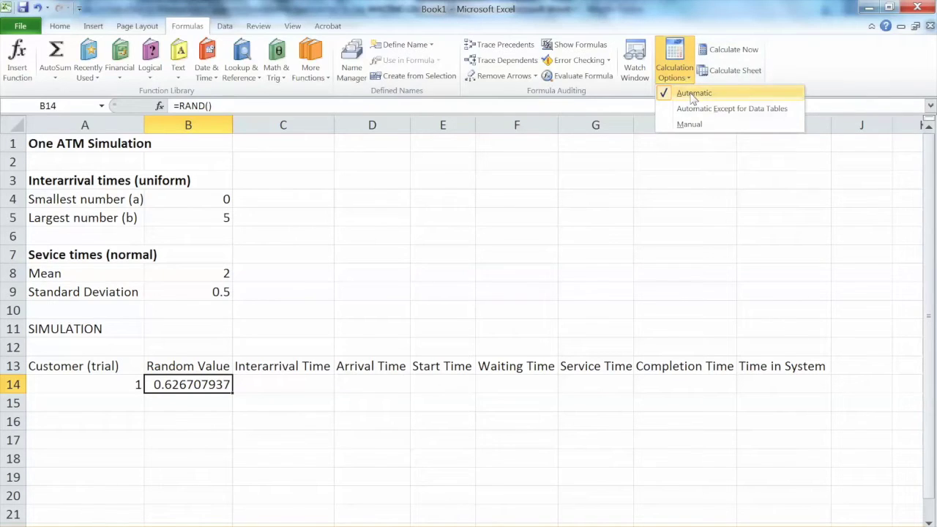
pyautogui.click(218, 387)
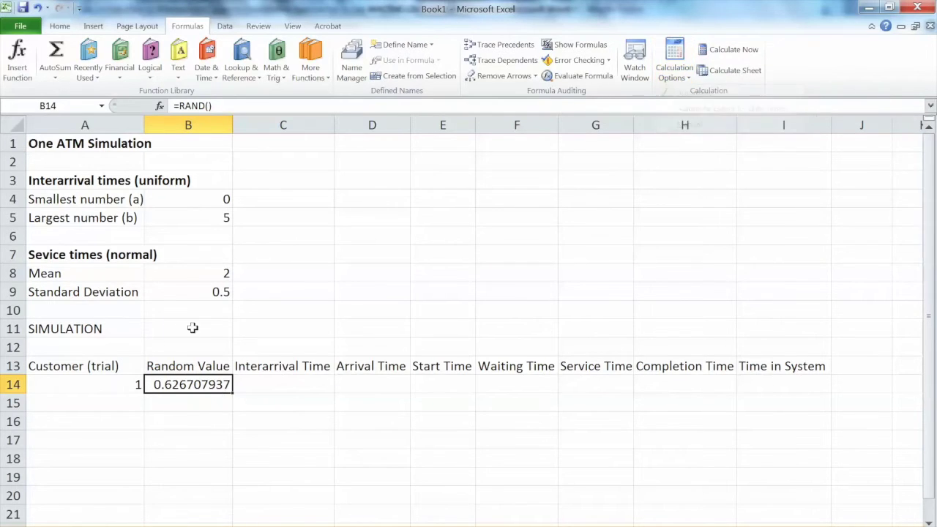
# - Re-enter the existing =RAND() formula in B14 four times to regenerate the first customer's random value
pyautogui.click(230, 107)
pyautogui.press('Return')
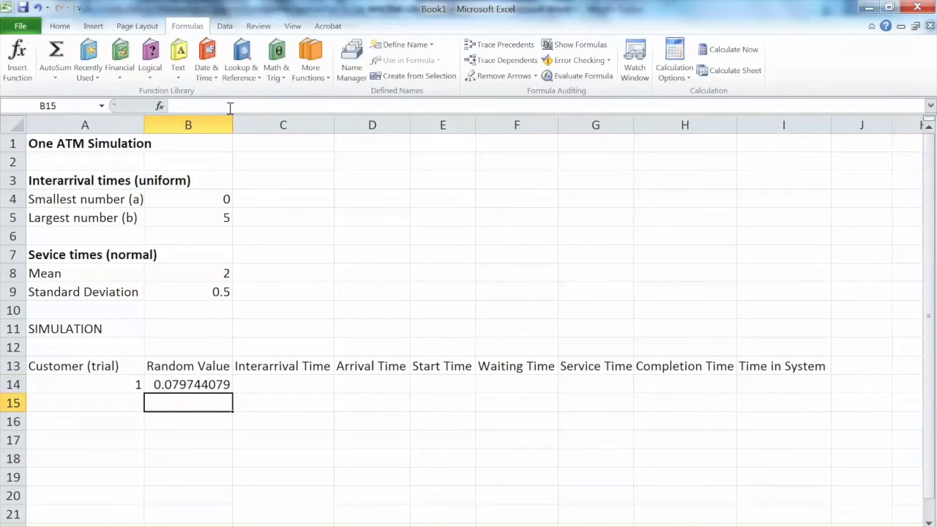
pyautogui.click(220, 384)
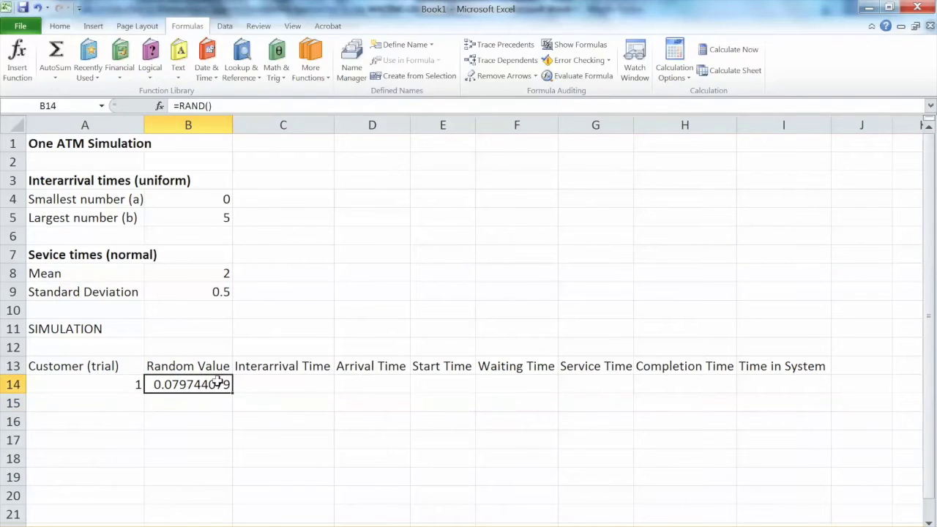
pyautogui.click(223, 106)
pyautogui.press('Return')
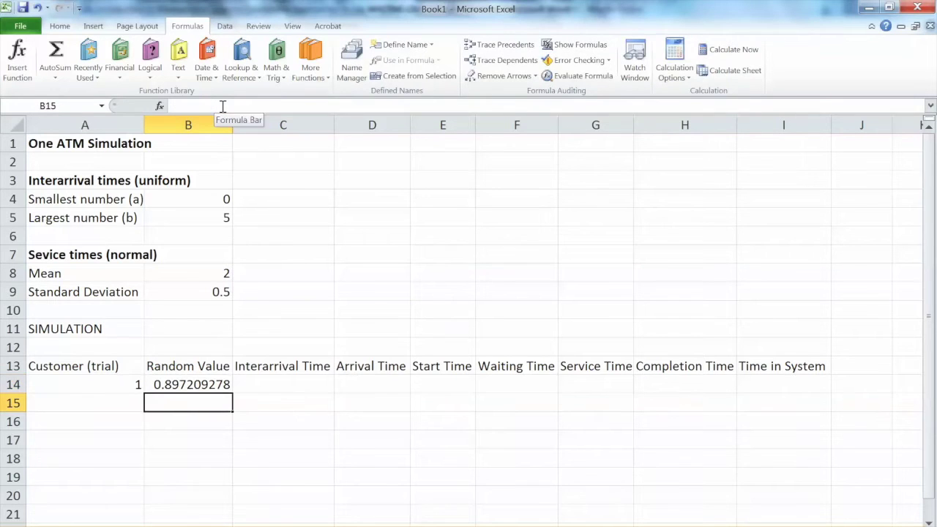
pyautogui.click(204, 386)
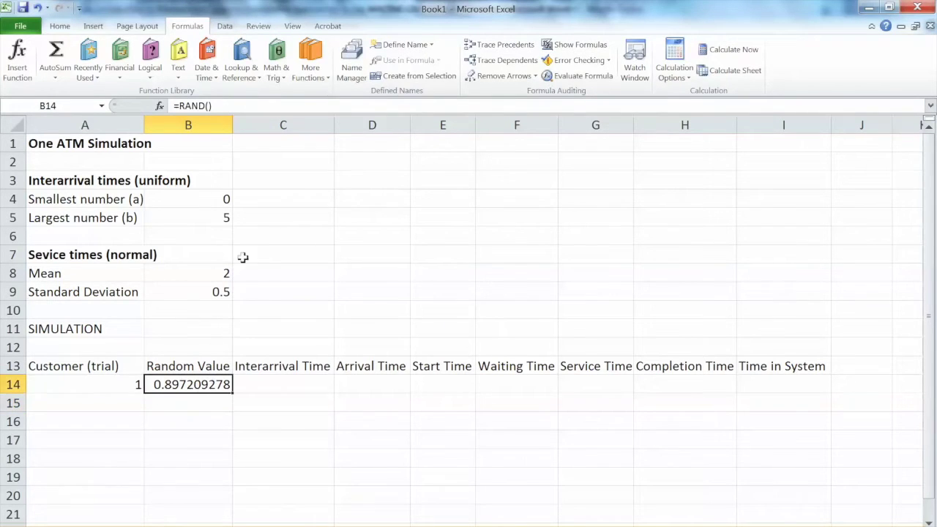
pyautogui.click(250, 107)
pyautogui.press('Return')
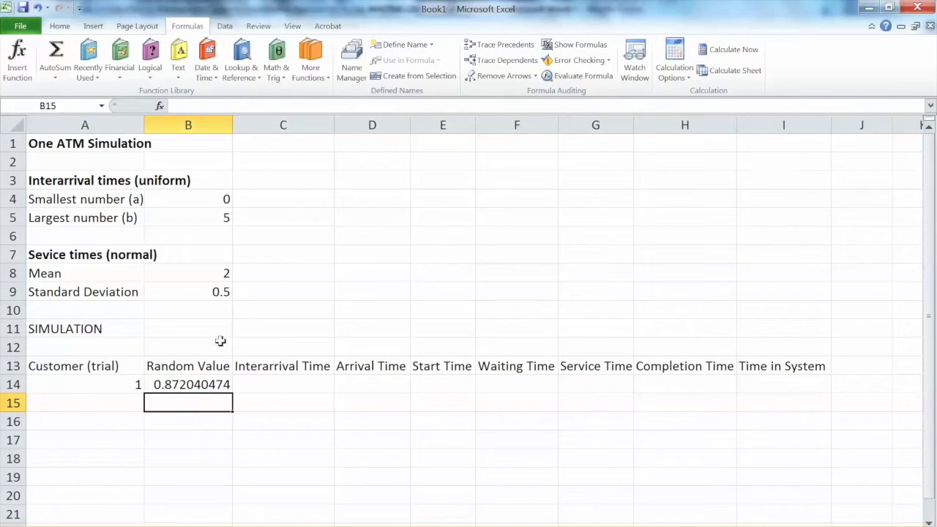
pyautogui.click(209, 385)
pyautogui.click(226, 104)
pyautogui.press('Return')
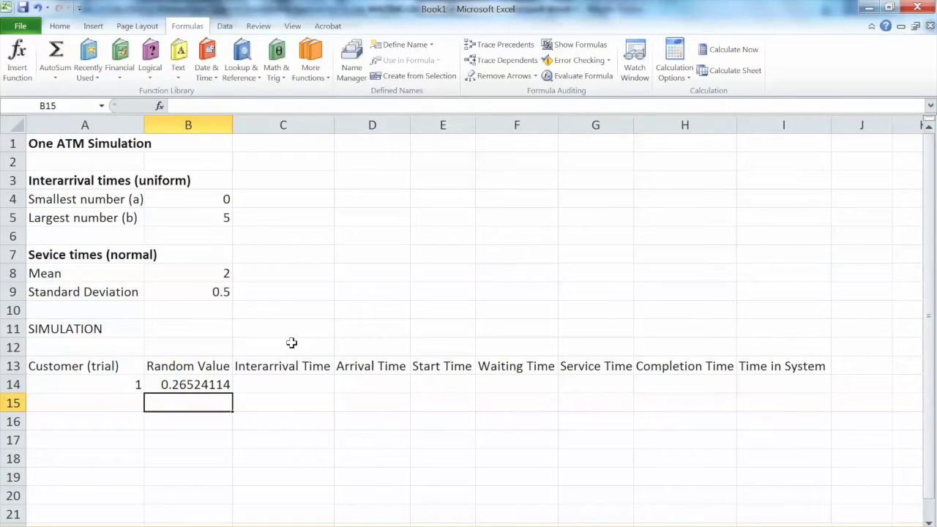
# - Set the workbook's calculation mode to Manual
pyautogui.click(210, 385)
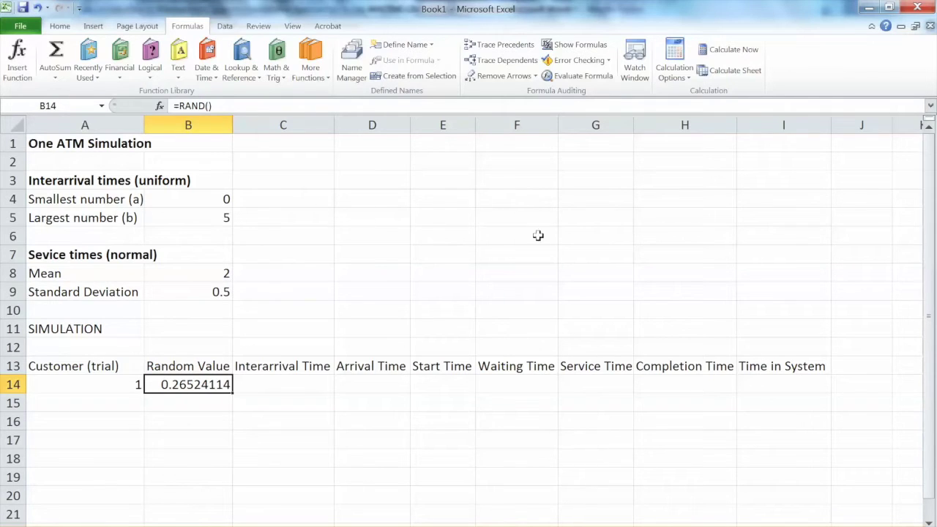
pyautogui.click(691, 80)
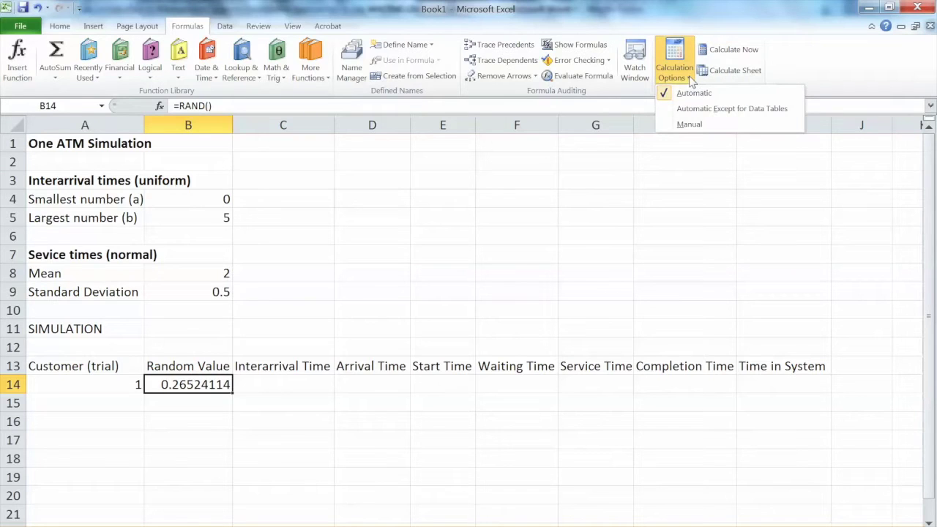
pyautogui.click(690, 124)
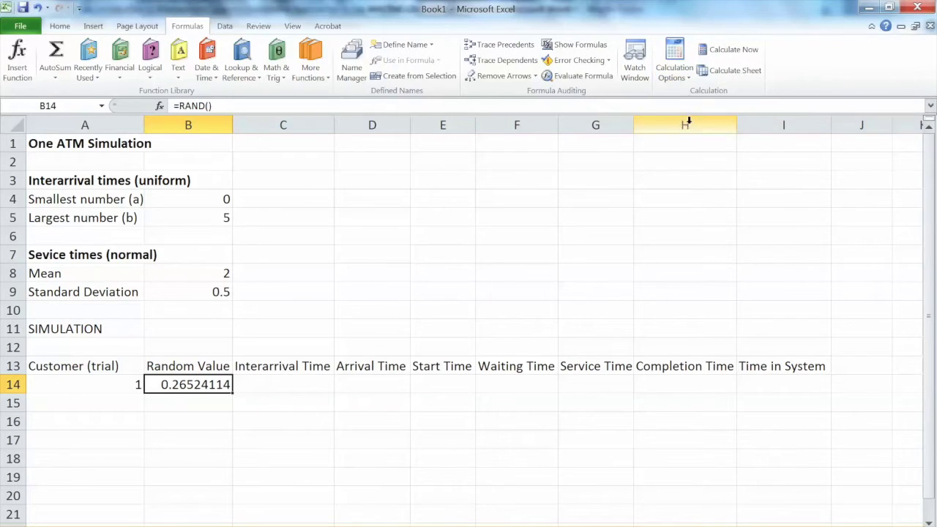
# - Recalculate the workbook manually twice with the random value cell B14 selected to draw new random values
pyautogui.click(260, 381)
pyautogui.click(194, 400)
pyautogui.click(187, 385)
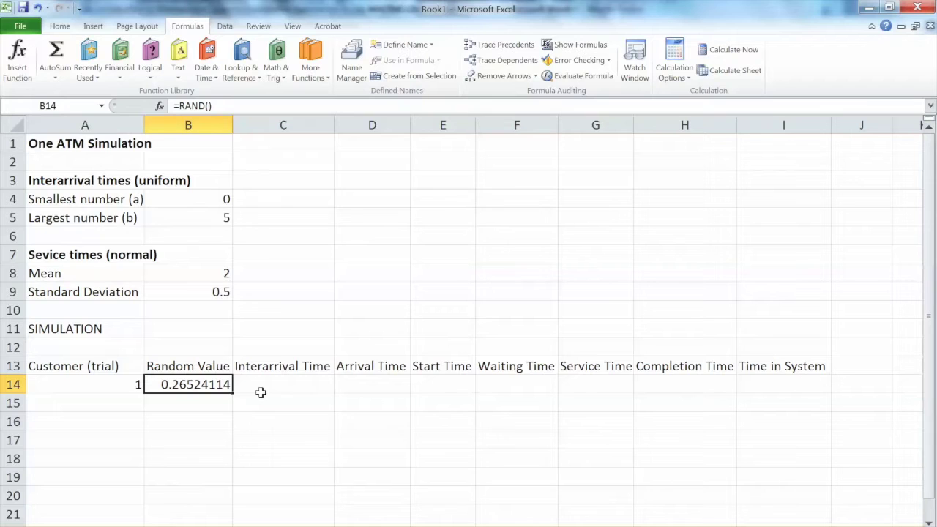
pyautogui.press('F9')
pyautogui.press('F9')
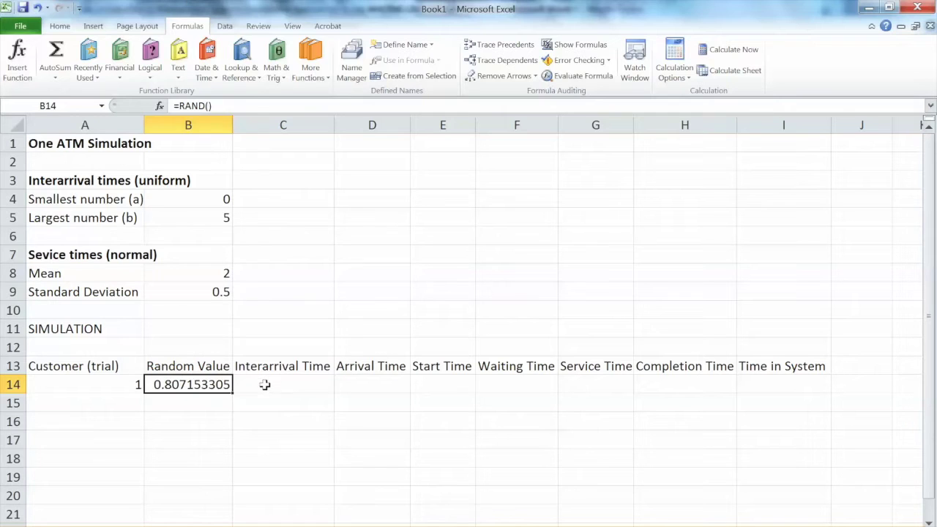
# - Start a formula in C14, and look up the interarrival time formula in the WAITING LINE SIMULATION Word document before returning to the Excel workbook
pyautogui.click(266, 384)
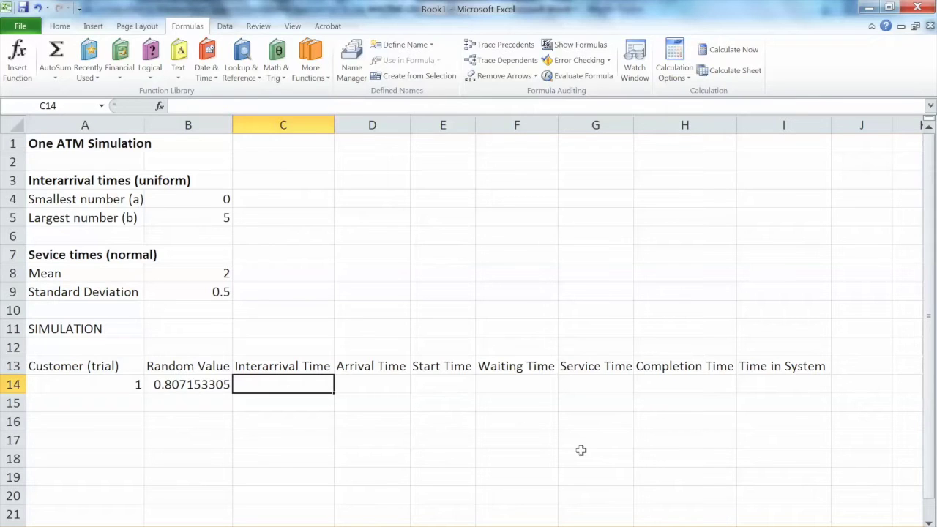
pyautogui.write('=')
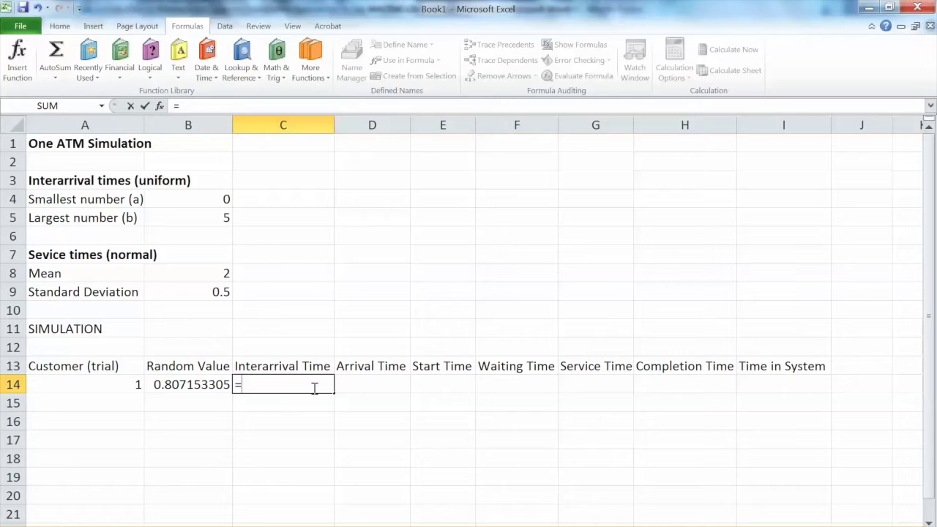
pyautogui.hotkey('alt', 'Tab')
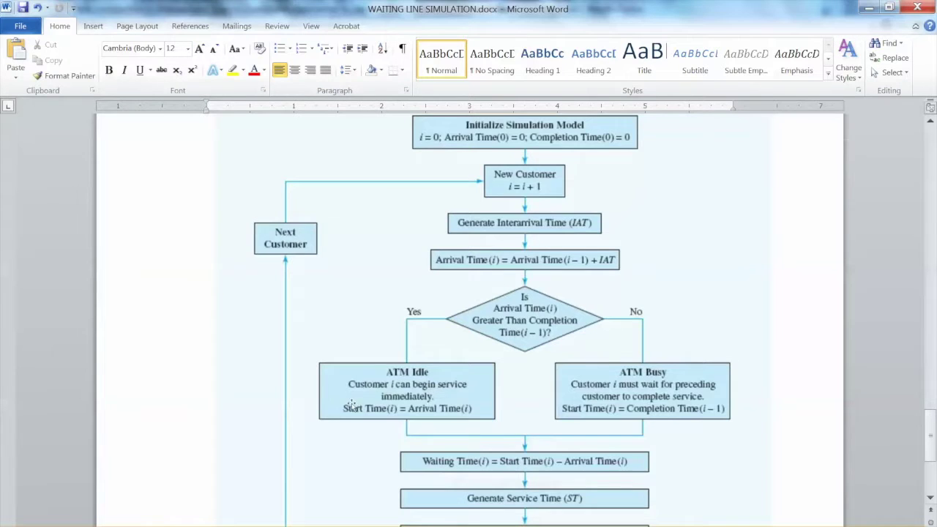
pyautogui.scroll(5, 618, 349)
pyautogui.scroll(5, 617, 348)
pyautogui.scroll(-4, 618, 347)
pyautogui.scroll(3, 618, 347)
pyautogui.scroll(-8, 617, 347)
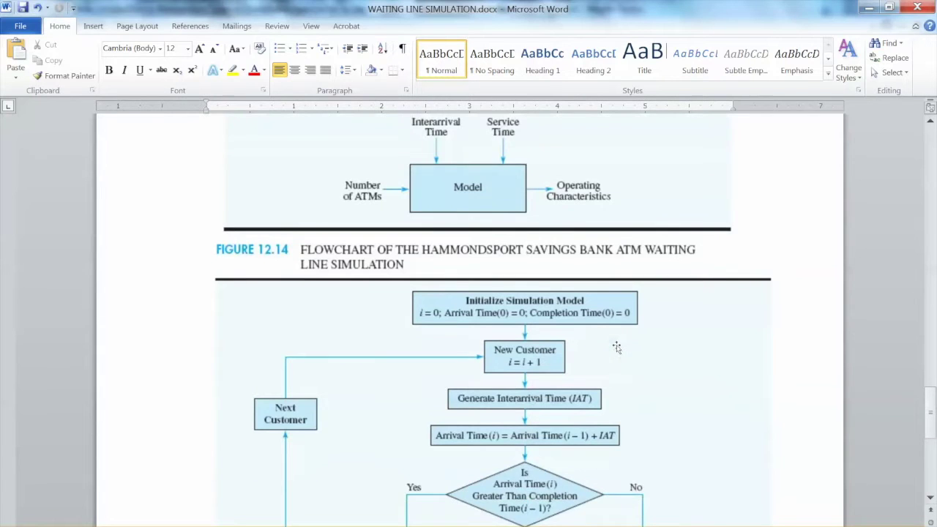
pyautogui.scroll(15, 618, 347)
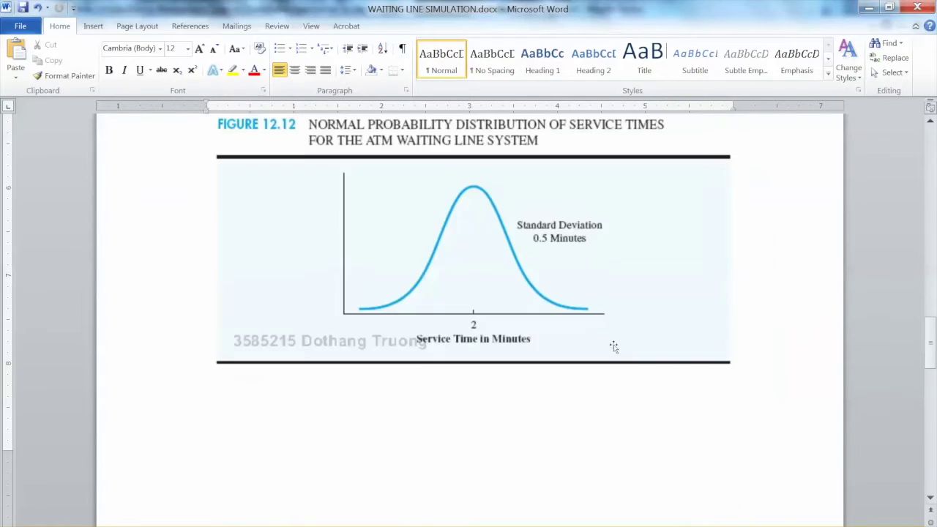
pyautogui.scroll(5, 614, 347)
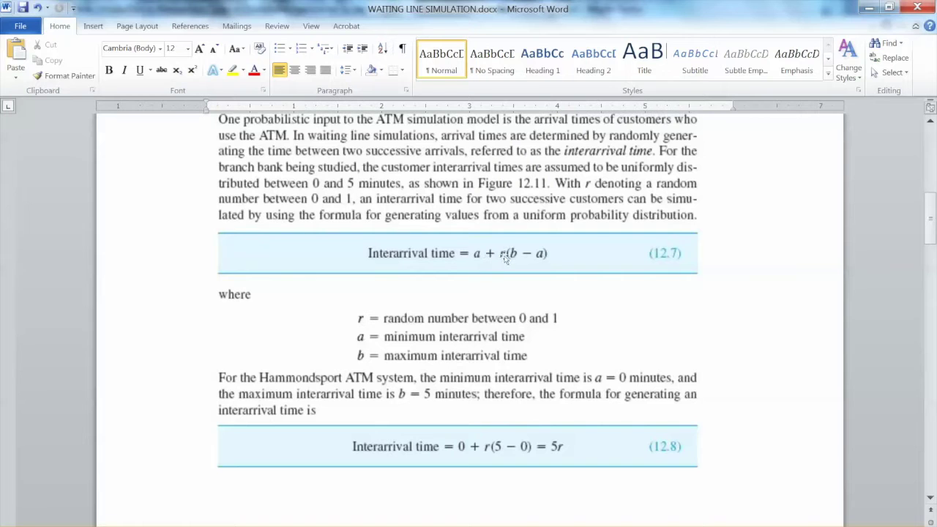
pyautogui.scroll(-20, 563, 298)
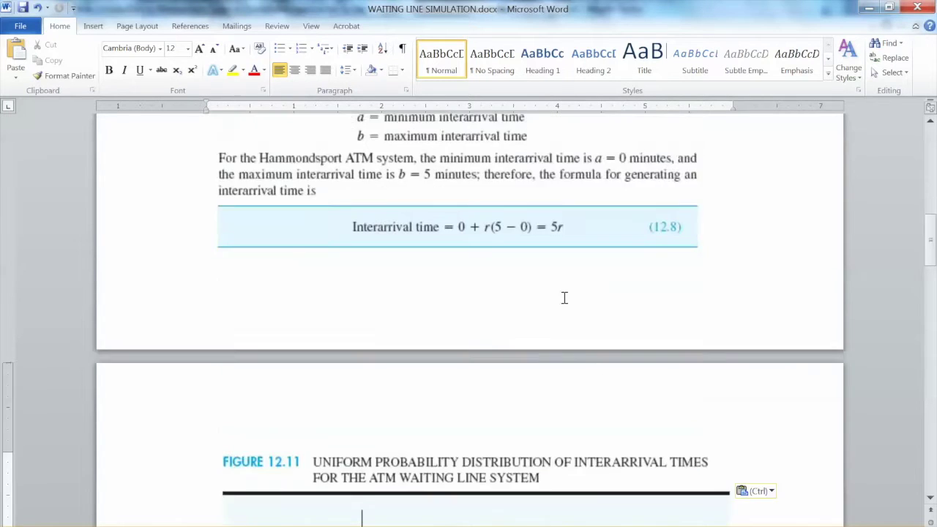
pyautogui.scroll(-15, 563, 297)
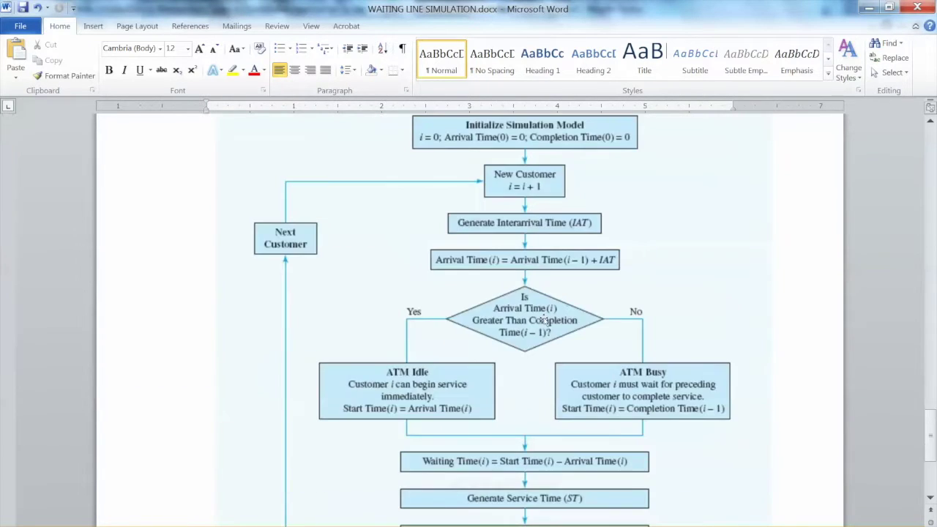
pyautogui.hotkey('alt', 'Tab')
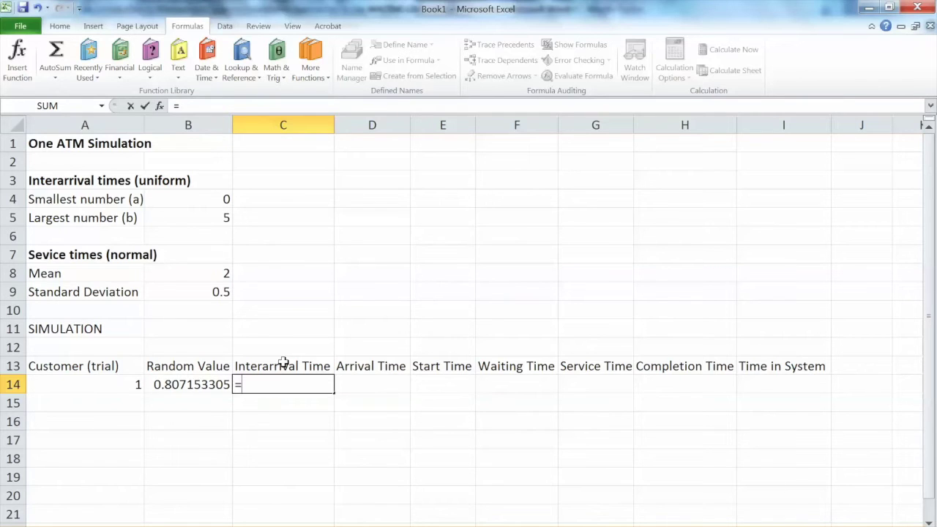
pyautogui.click(200, 198)
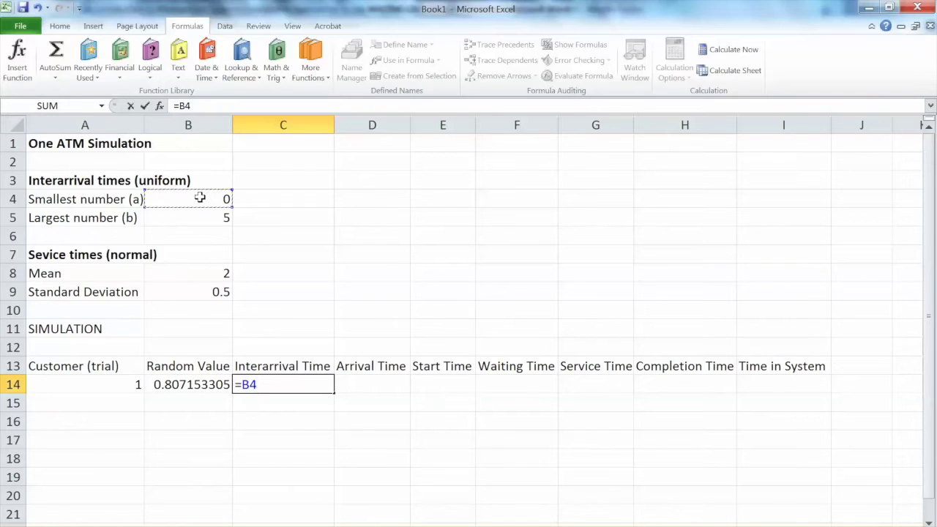
pyautogui.press('F4')
pyautogui.press('BackSpace')
pyautogui.press('BackSpace')
pyautogui.press('BackSpace')
pyautogui.press('BackSpace')
pyautogui.press('BackSpace')
pyautogui.write('=')
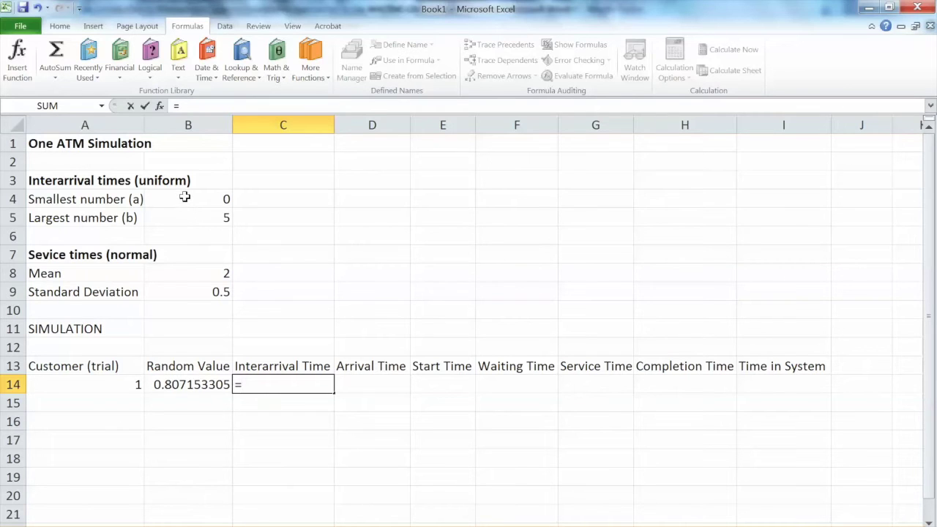
# - Complete the interarrival time formula in C14 as =$B$4+B14*($B$5-$B$4), with absolute references to the smallest and largest numbers
pyautogui.click(185, 196)
pyautogui.press('F4')
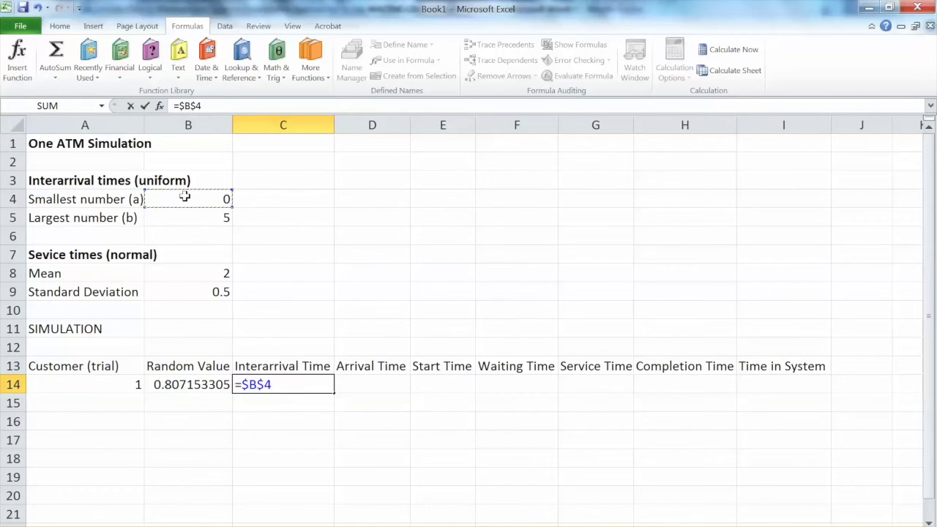
pyautogui.write('+')
pyautogui.click(199, 384)
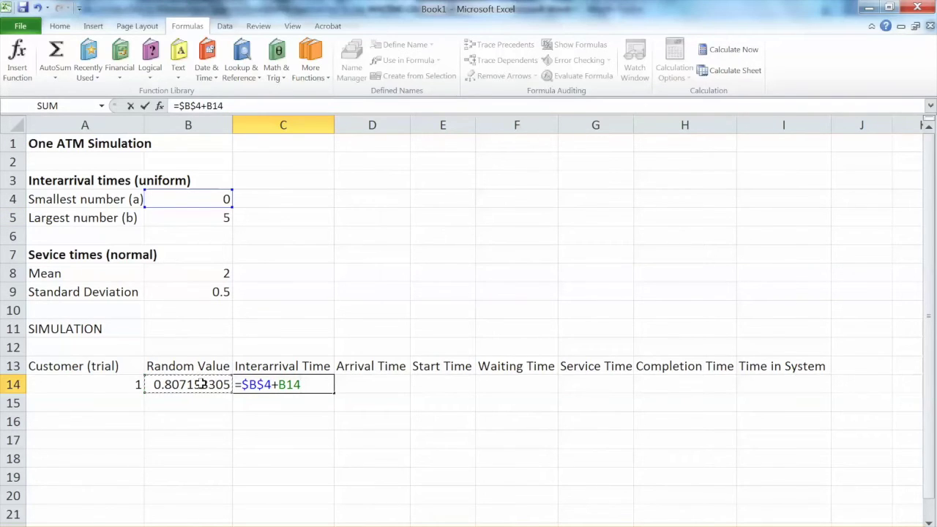
pyautogui.write('*(')
pyautogui.click(200, 218)
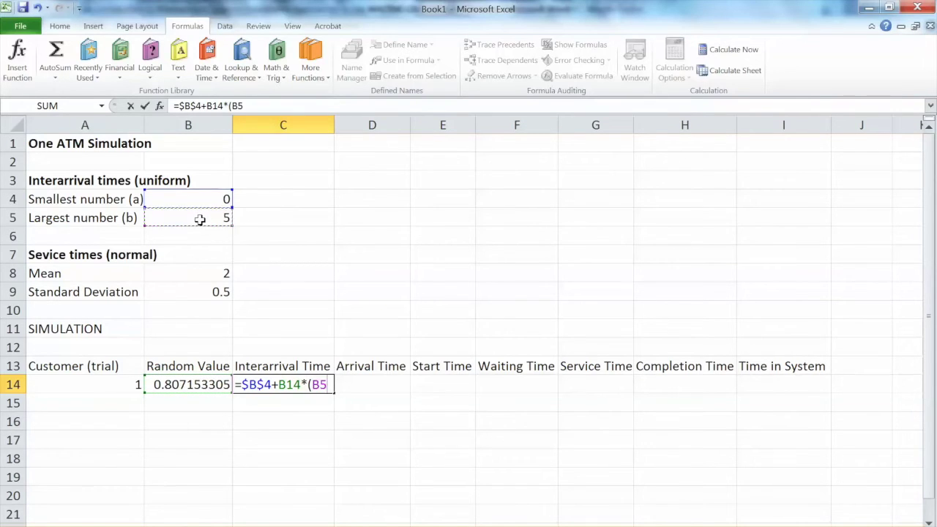
pyautogui.press('F4')
pyautogui.write('-')
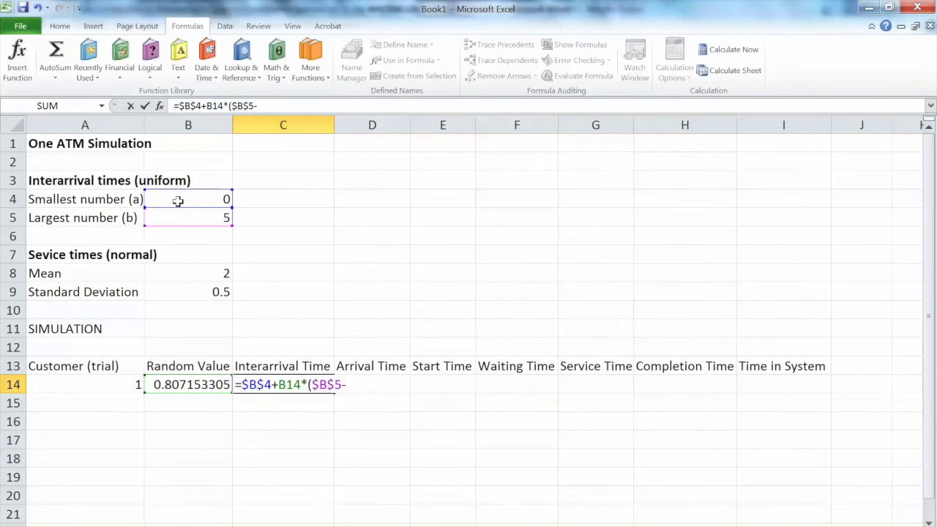
pyautogui.click(178, 202)
pyautogui.press('F4')
pyautogui.write(')')
pyautogui.press('Return')
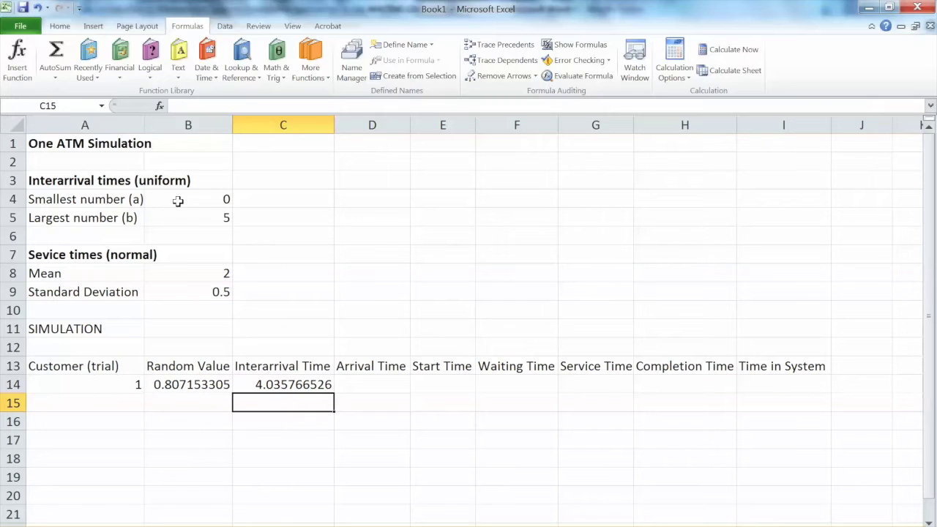
# - Enter the formula =C14 in D14 so the first customer's arrival time equals the interarrival time
pyautogui.click(363, 385)
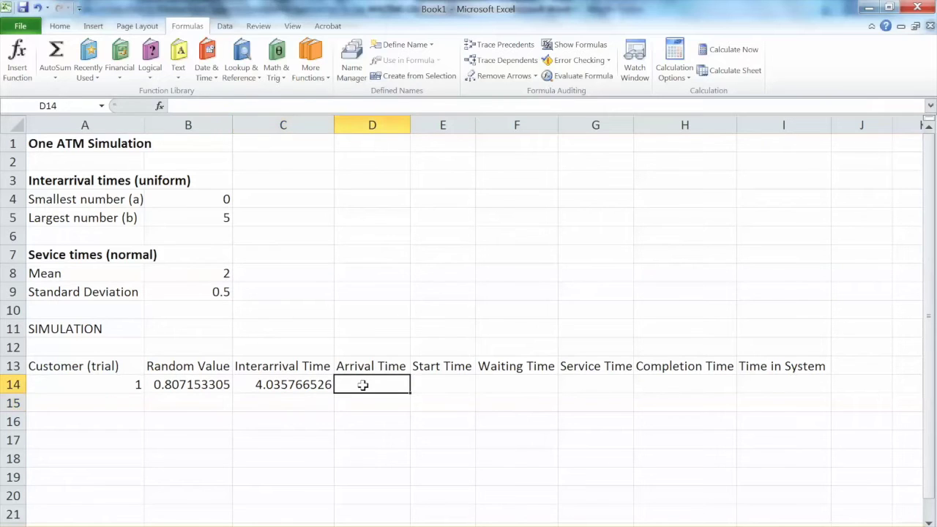
pyautogui.write('=')
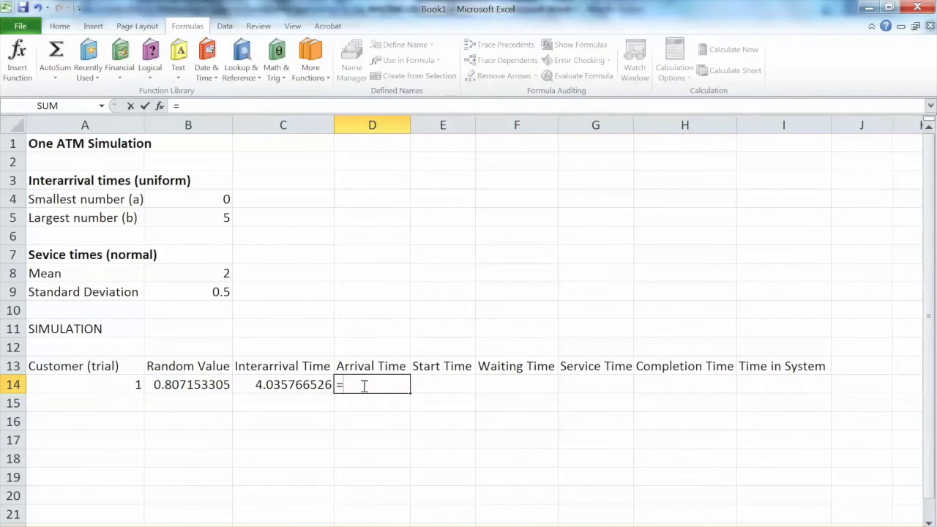
pyautogui.click(304, 386)
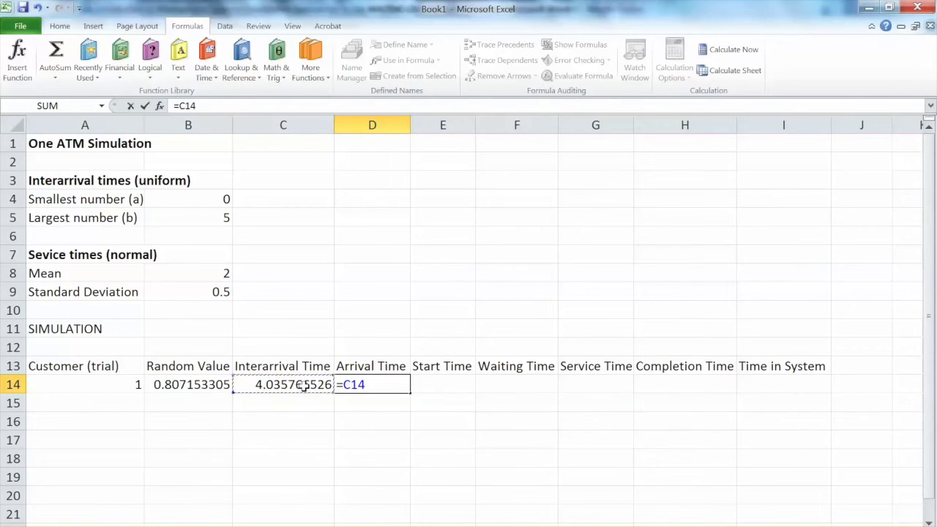
pyautogui.press('Return')
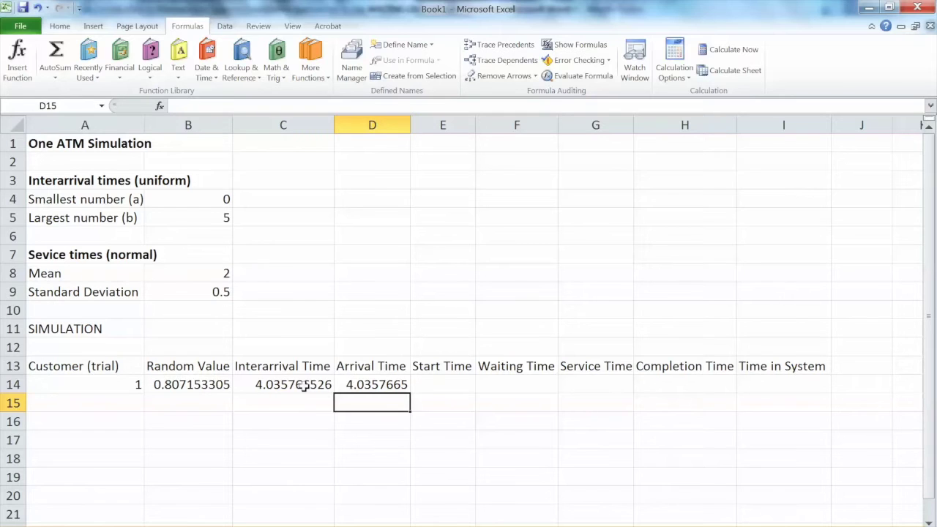
# - Enter the formula =D14 in E14 so the first customer's start time equals the arrival time
pyautogui.click(432, 386)
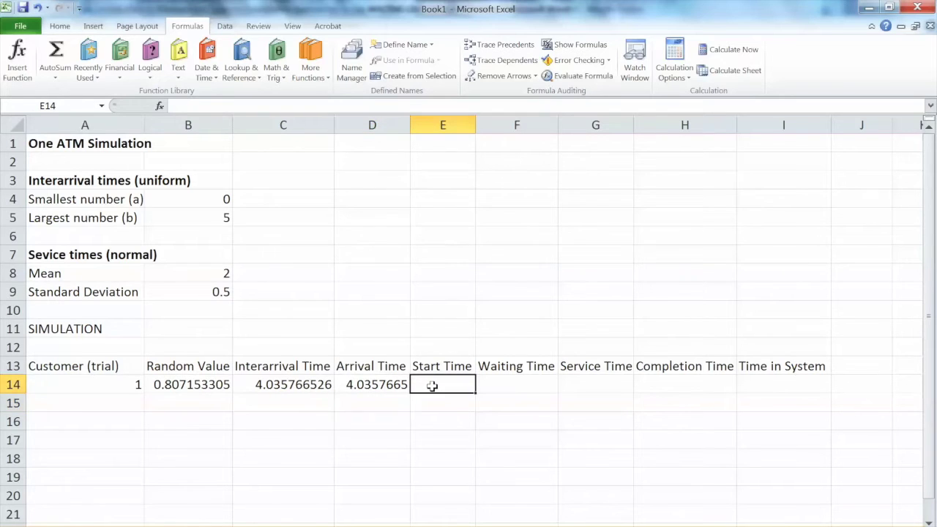
pyautogui.write('=')
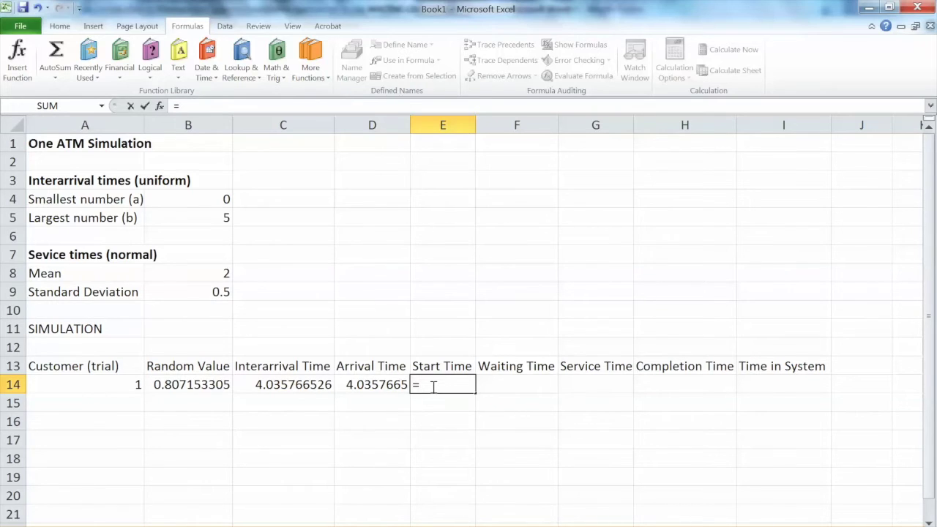
pyautogui.click(378, 386)
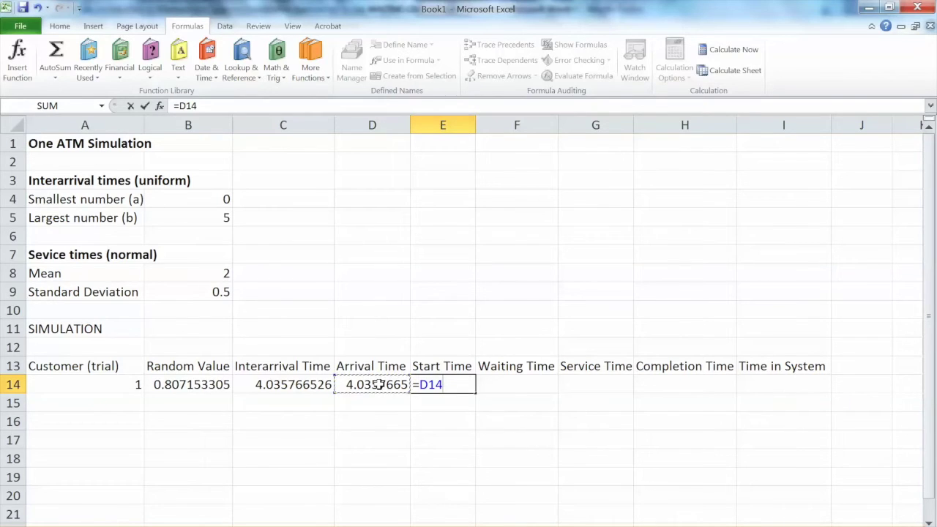
pyautogui.press('Return')
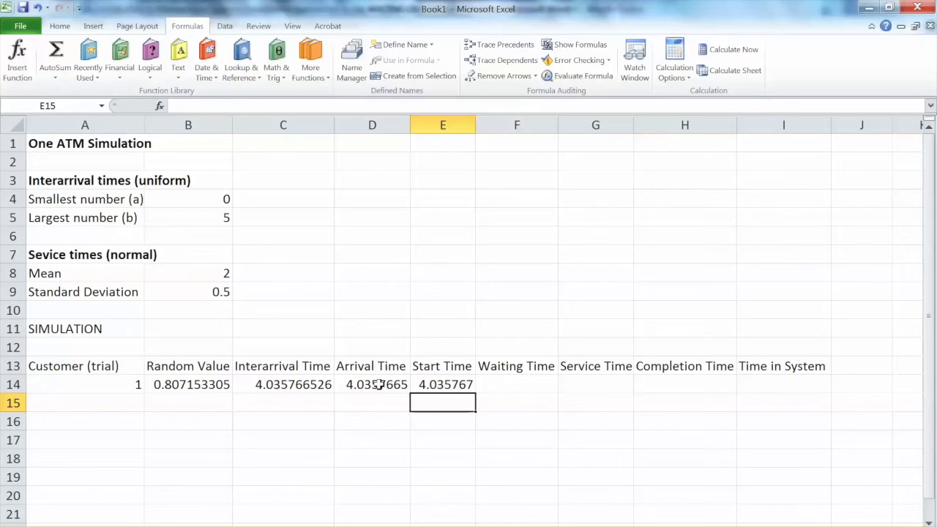
# - Enter the waiting time formula =E14-D14 in F14 for the first customer
pyautogui.click(499, 386)
pyautogui.write('=')
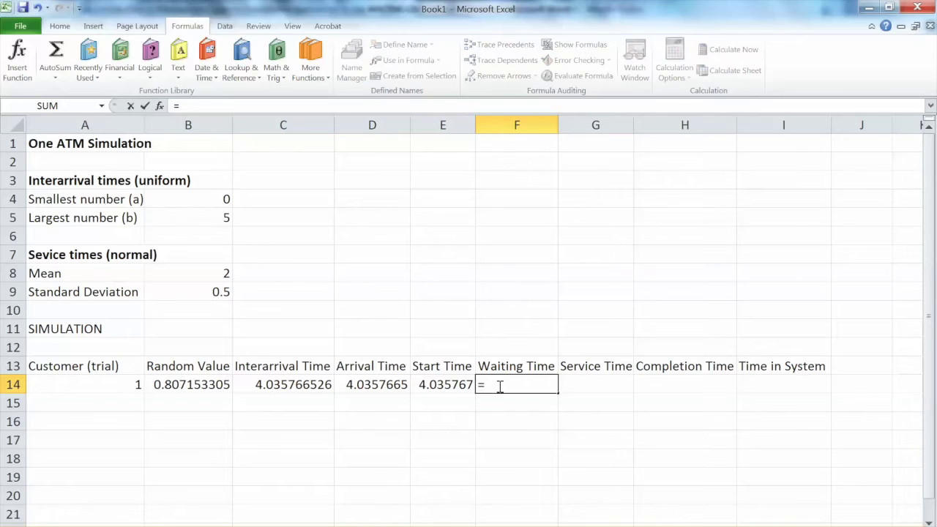
pyautogui.click(462, 384)
pyautogui.write('-')
pyautogui.click(359, 386)
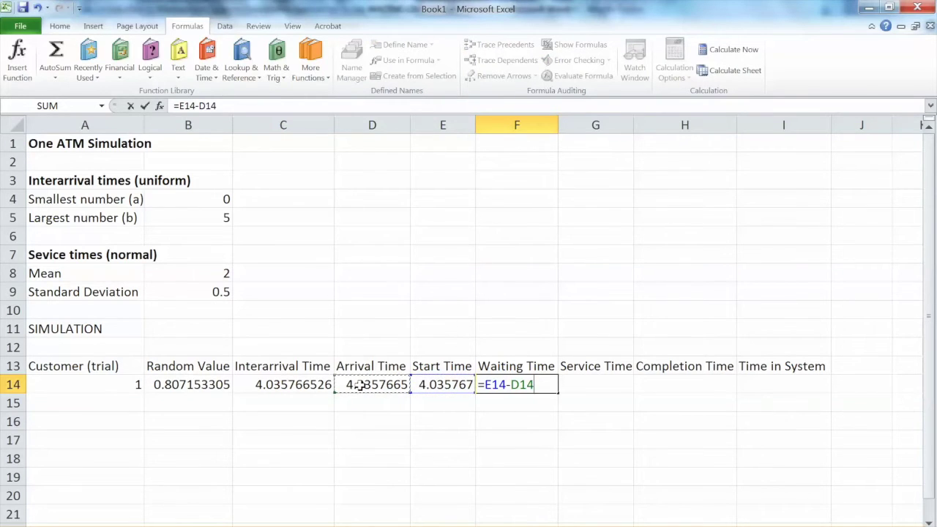
pyautogui.press('Return')
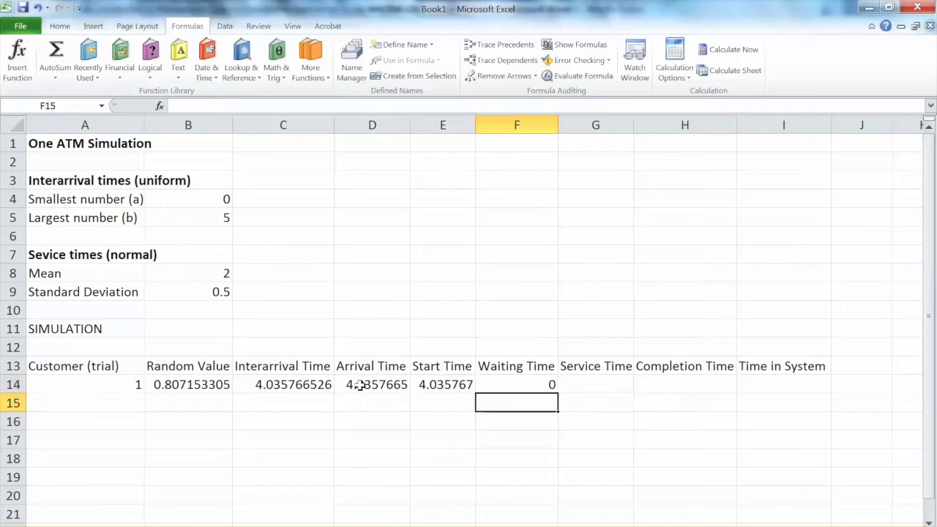
pyautogui.click(533, 385)
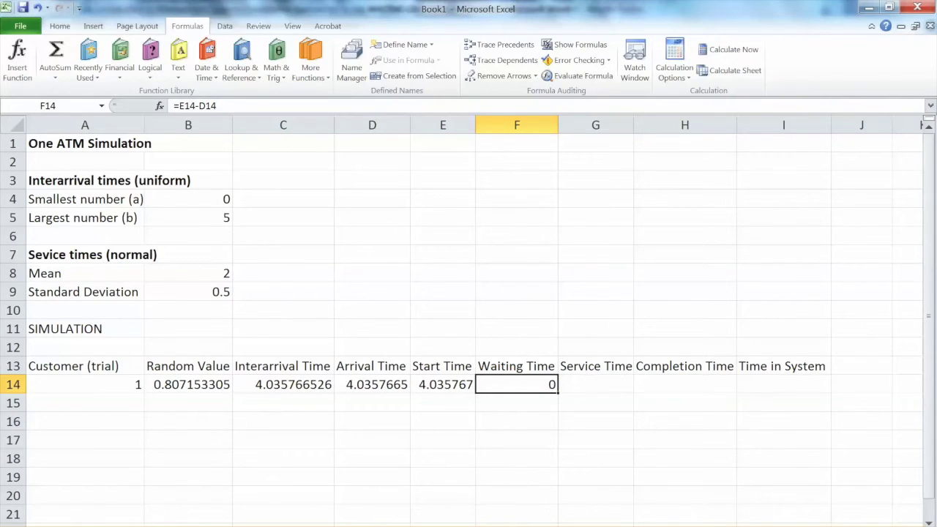
# - Consult the flowchart in the WAITING LINE SIMULATION Word document, and start a NORMINV formula in G14 of the Excel workbook with B14 as probability
pyautogui.click(174, 476)
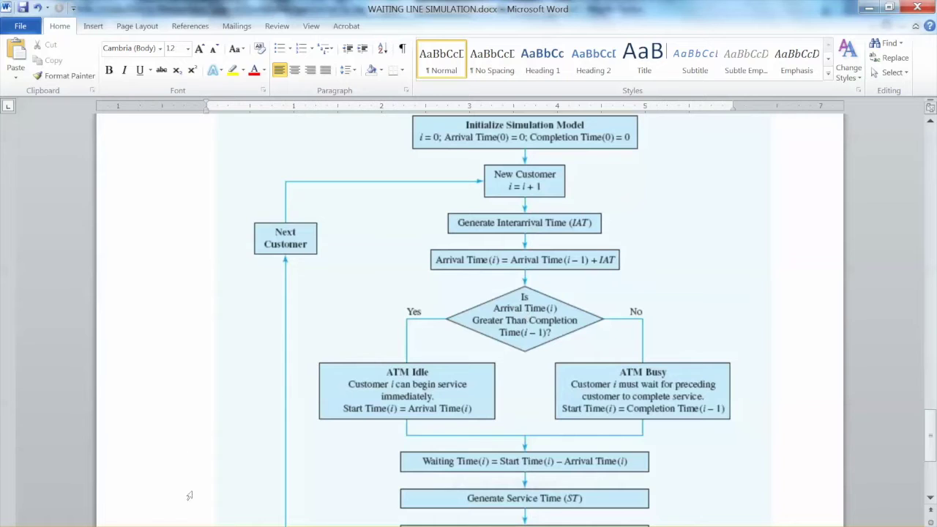
pyautogui.hotkey('alt', 'Tab')
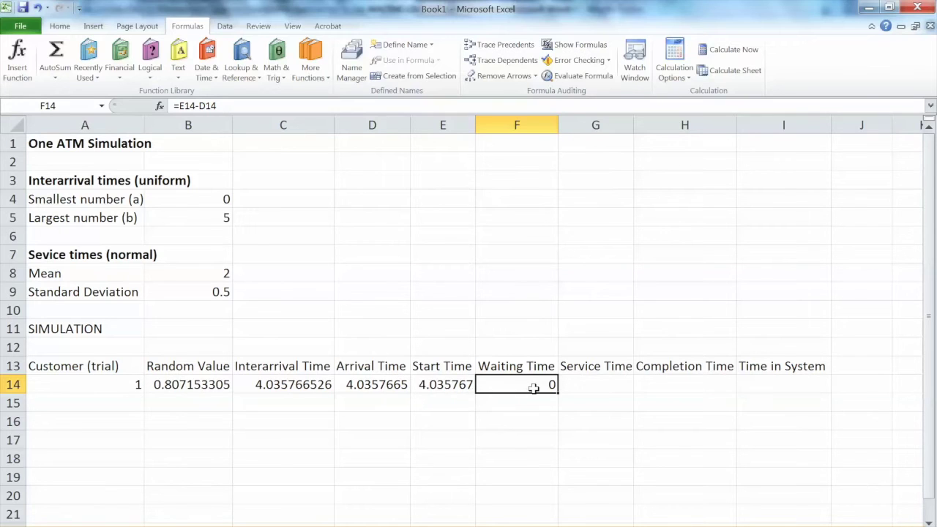
pyautogui.click(588, 386)
pyautogui.write('=')
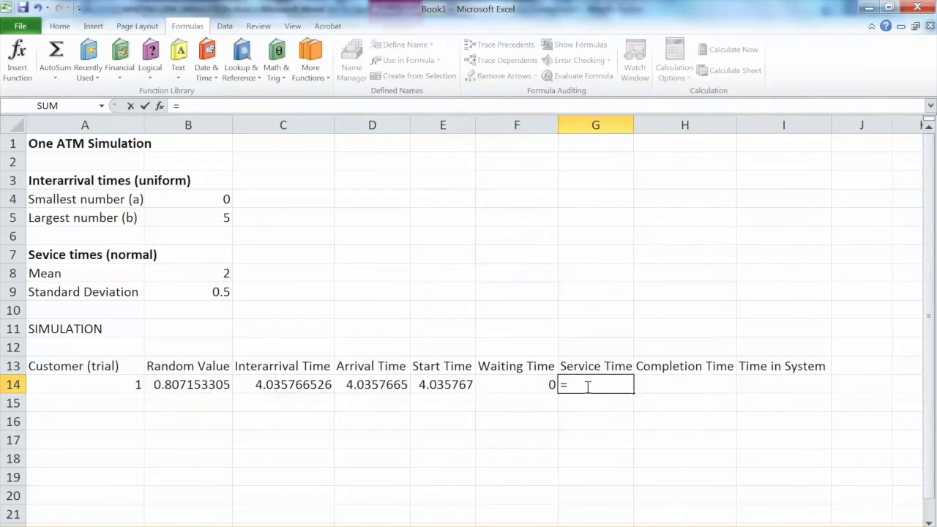
pyautogui.write('normi')
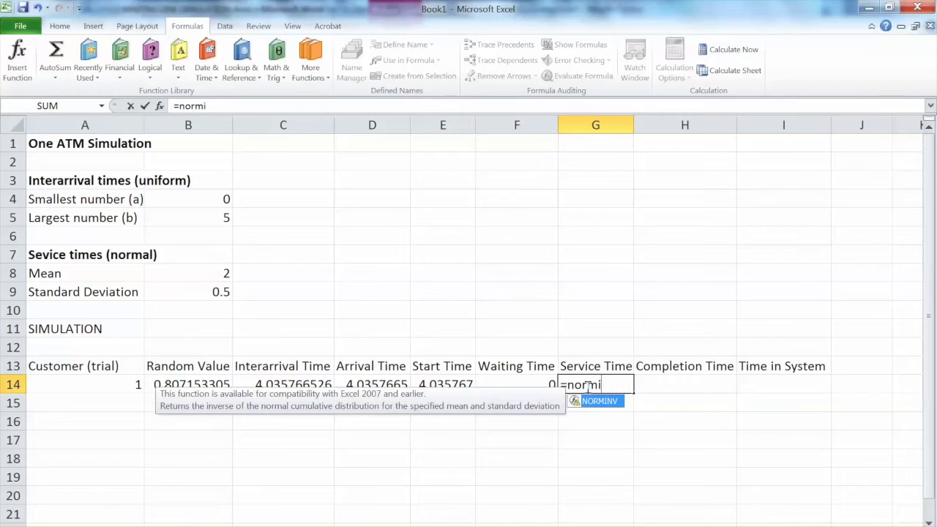
pyautogui.write('nv(')
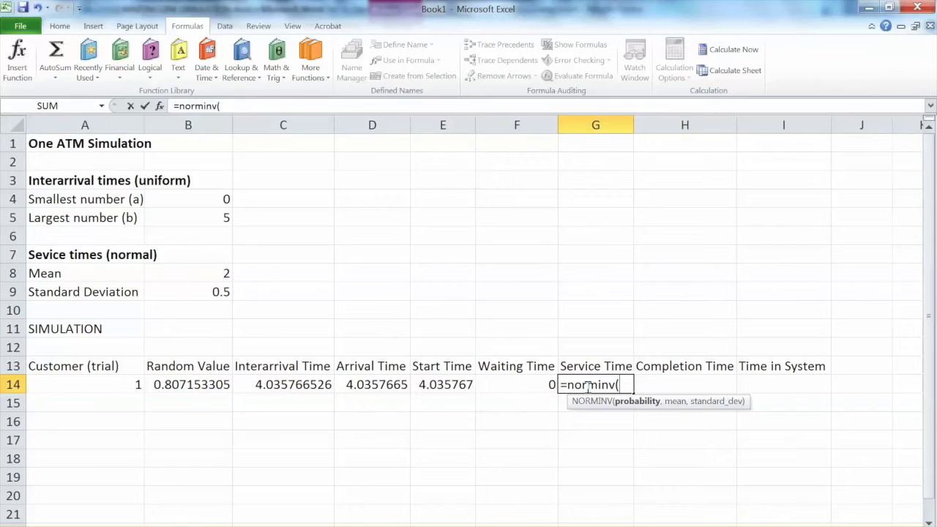
pyautogui.click(199, 385)
pyautogui.write(',')
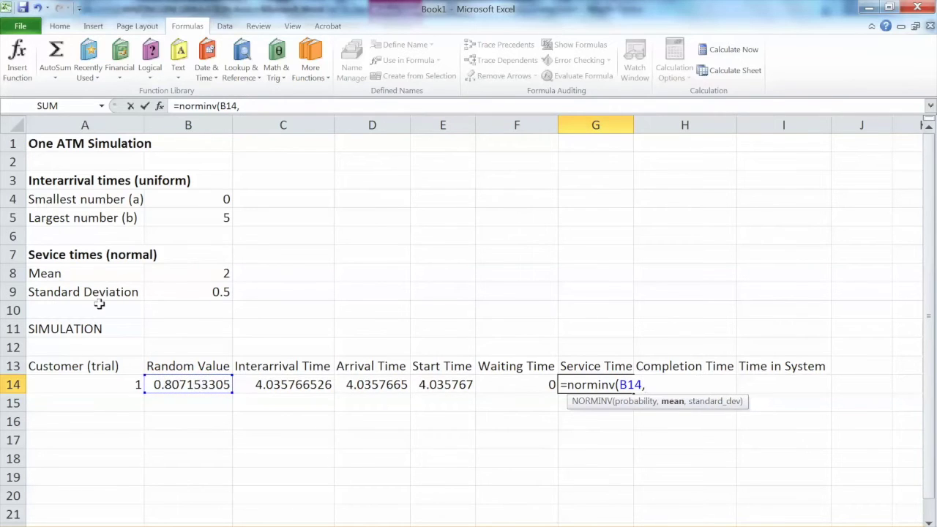
# - Complete the service time formula in G14 as =NORMINV(B14,$B$8,$B$9), with absolute references to the mean and standard deviation
pyautogui.click(209, 273)
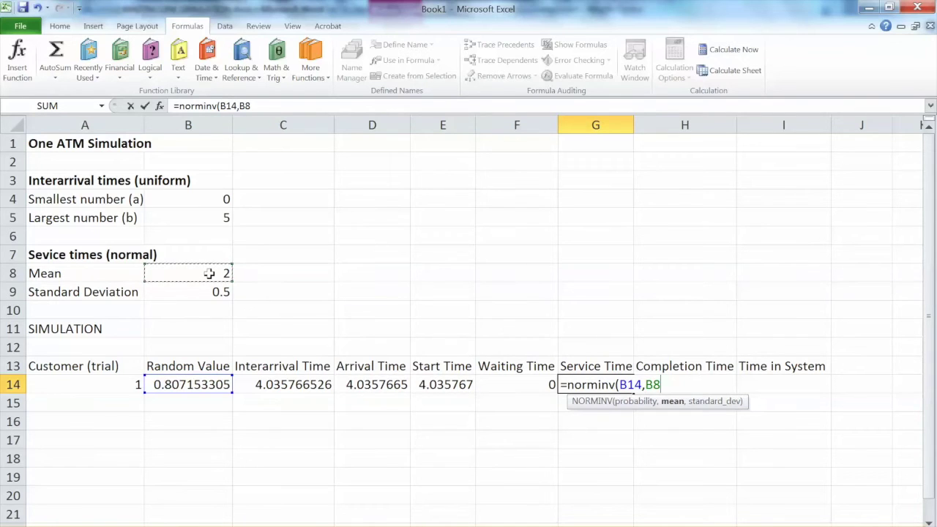
pyautogui.press('F4')
pyautogui.write(',')
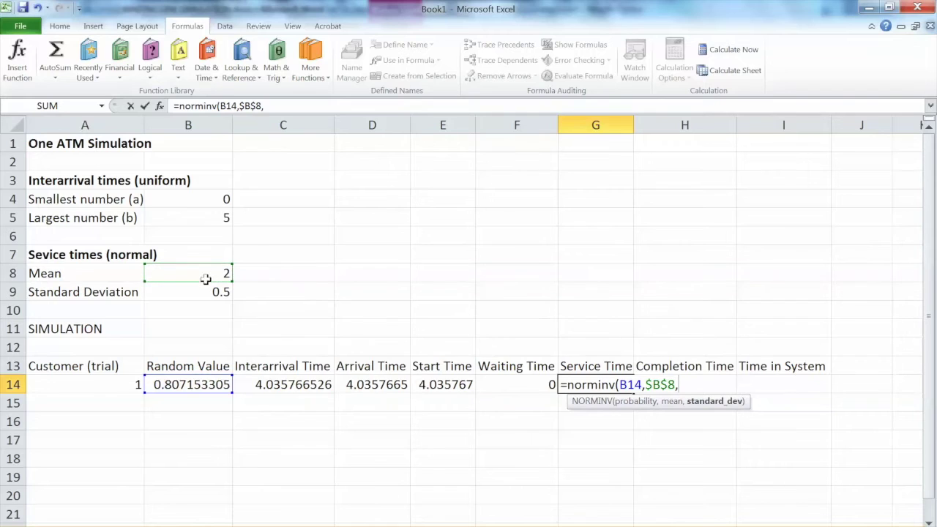
pyautogui.click(200, 293)
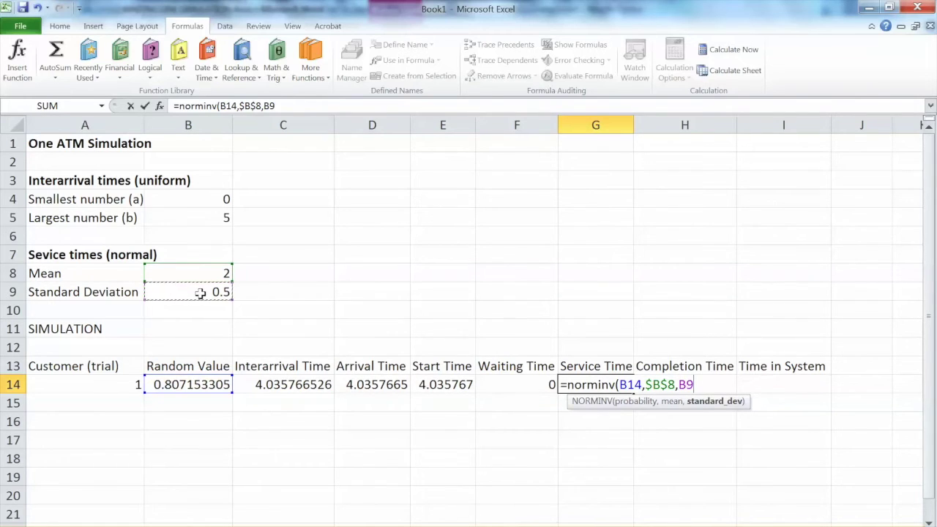
pyautogui.press('F4')
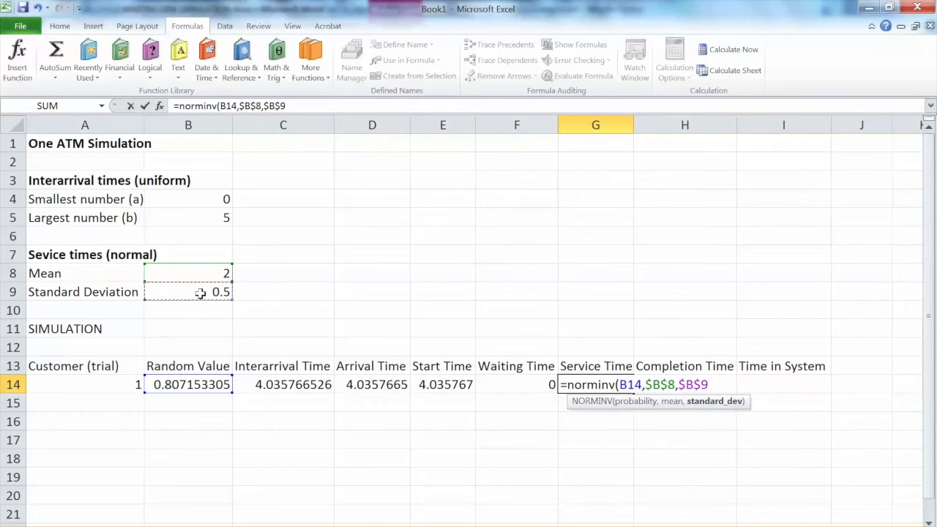
pyautogui.write(')')
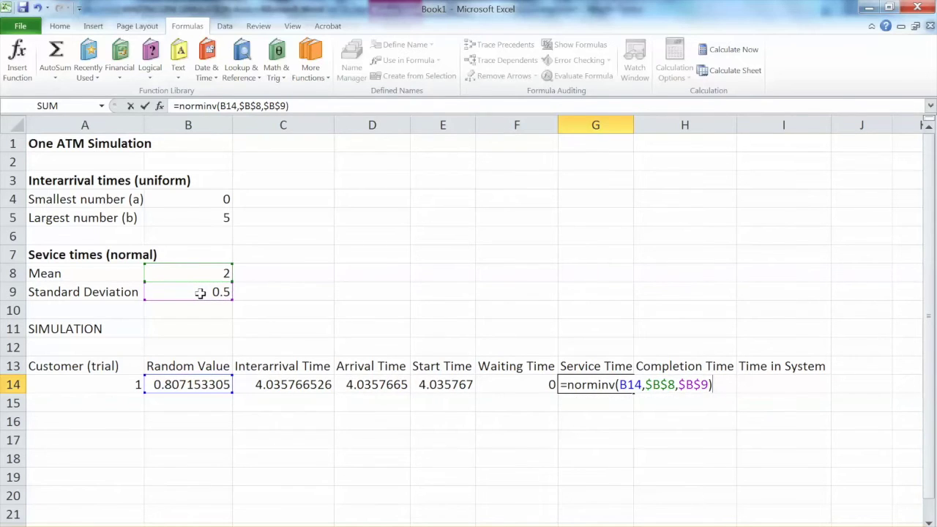
pyautogui.press('Return')
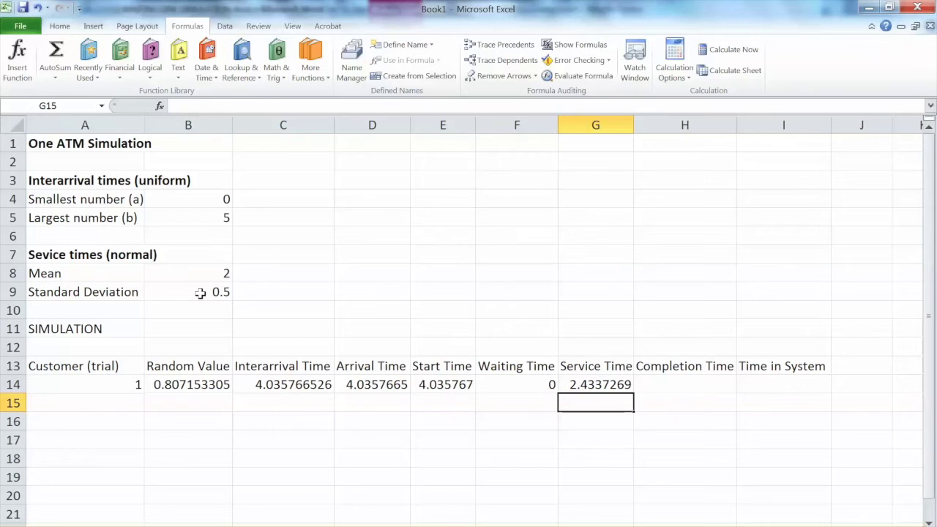
pyautogui.click(175, 387)
pyautogui.click(614, 385)
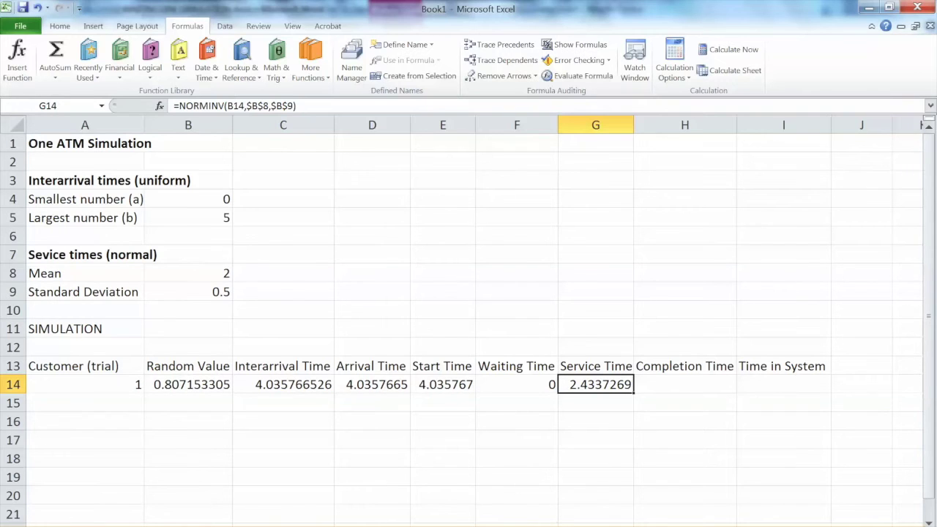
# - Look up the completion time rule in the Word flowchart, and enter =E14+G14 in H14 of the Excel workbook
pyautogui.click(174, 526)
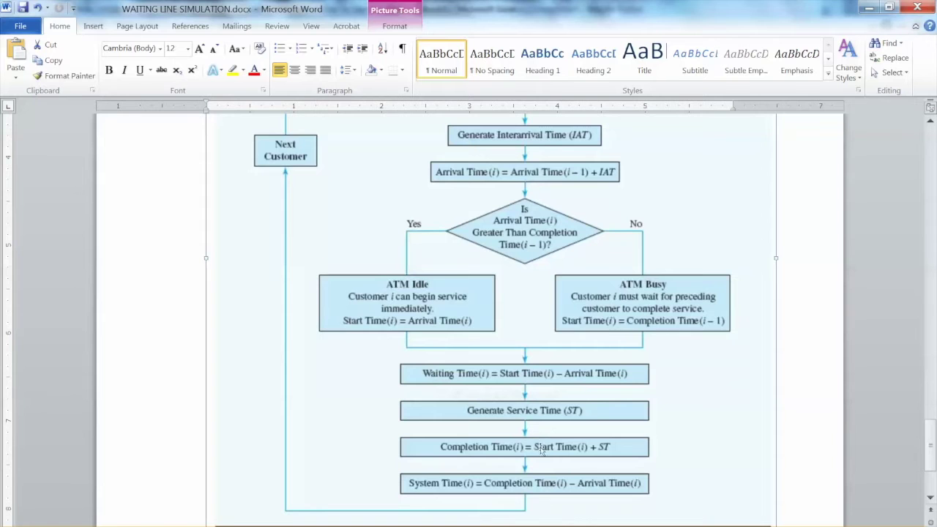
pyautogui.hotkey('alt', 'Tab')
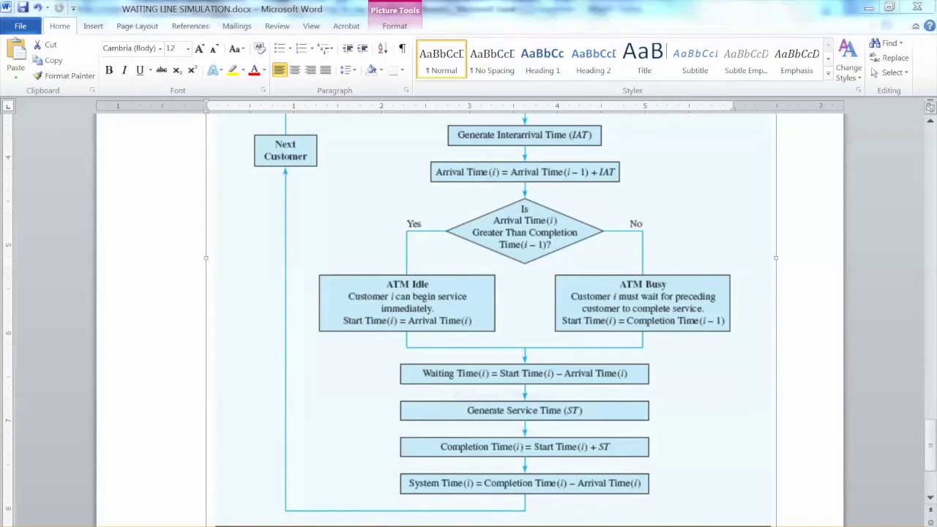
pyautogui.click(680, 390)
pyautogui.write('=')
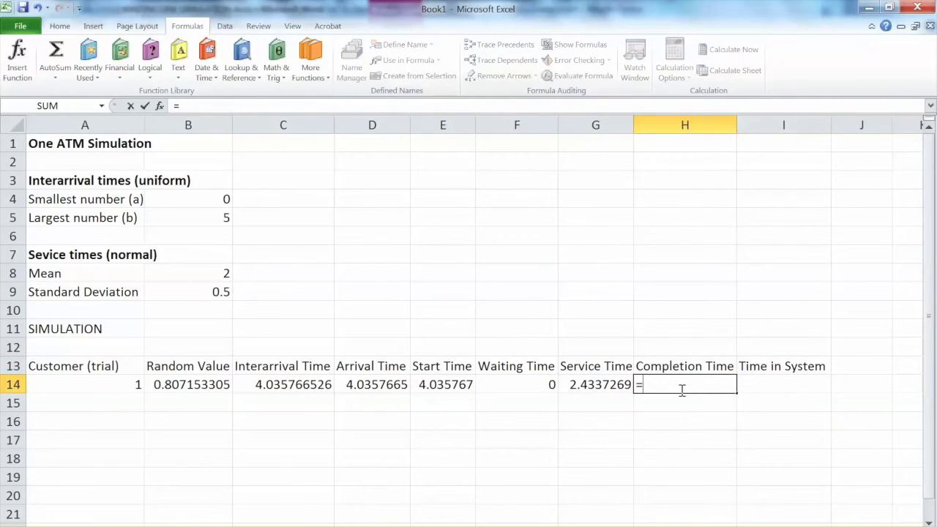
pyautogui.click(422, 390)
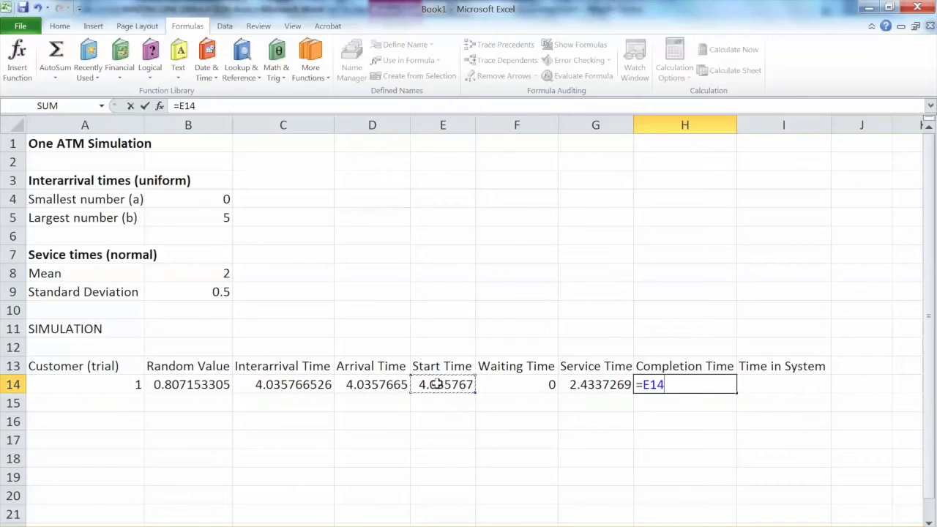
pyautogui.write('+')
pyautogui.click(590, 387)
pyautogui.press('Return')
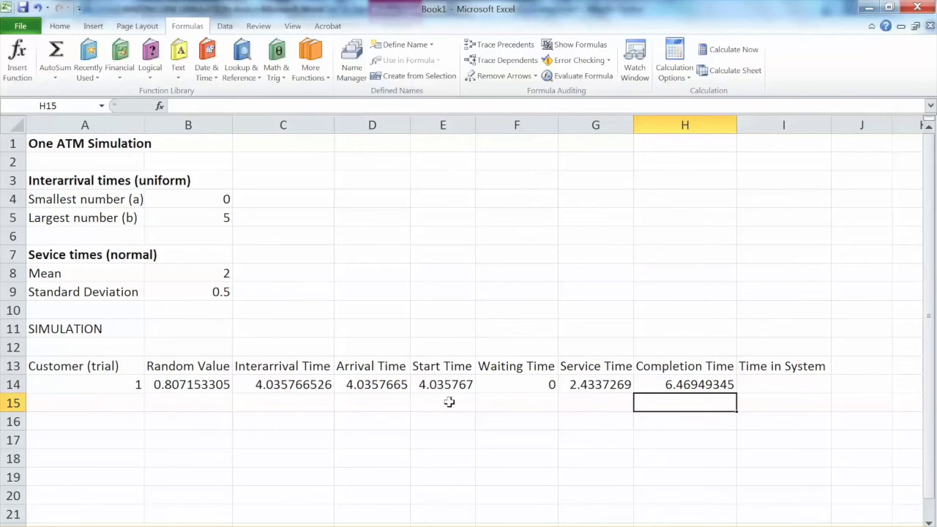
# - Check the system time rule in the Word flowchart, and enter =H14-D14 in I14 of the Excel workbook as the time in system
pyautogui.hotkey('alt', 'Tab')
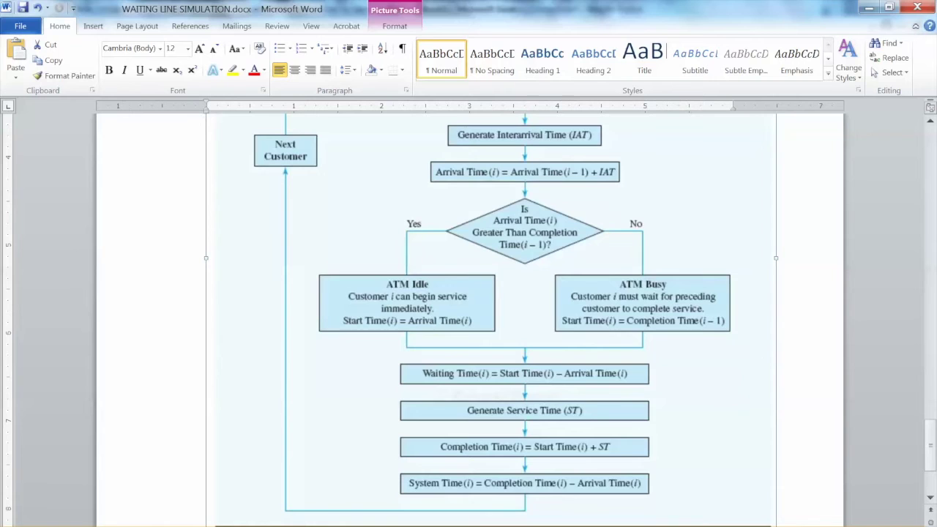
pyautogui.hotkey('alt', 'Tab')
pyautogui.click(770, 383)
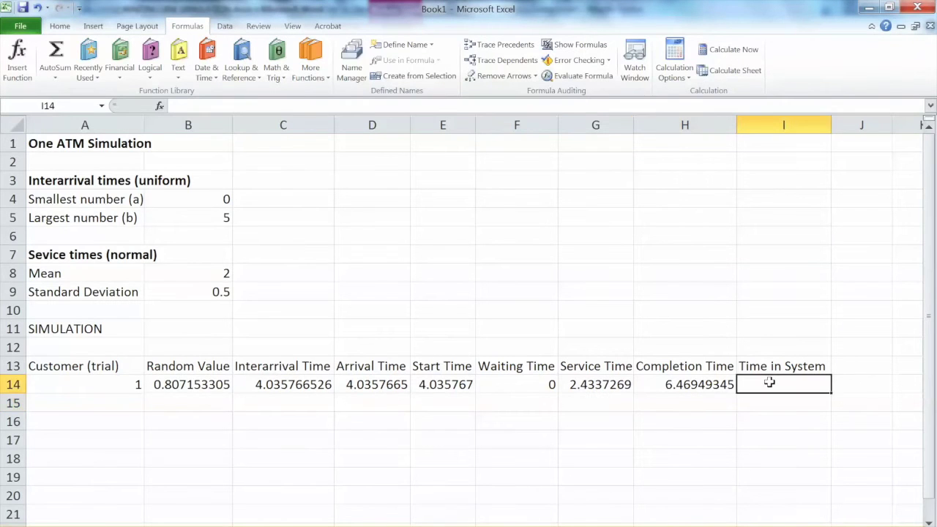
pyautogui.write('=')
pyautogui.click(702, 385)
pyautogui.write('-')
pyautogui.click(385, 388)
pyautogui.press('Return')
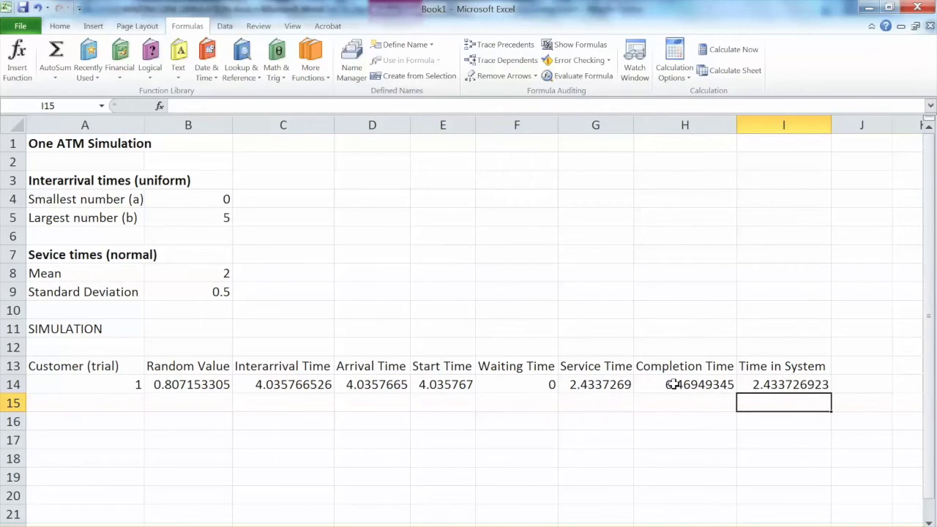
pyautogui.click(780, 391)
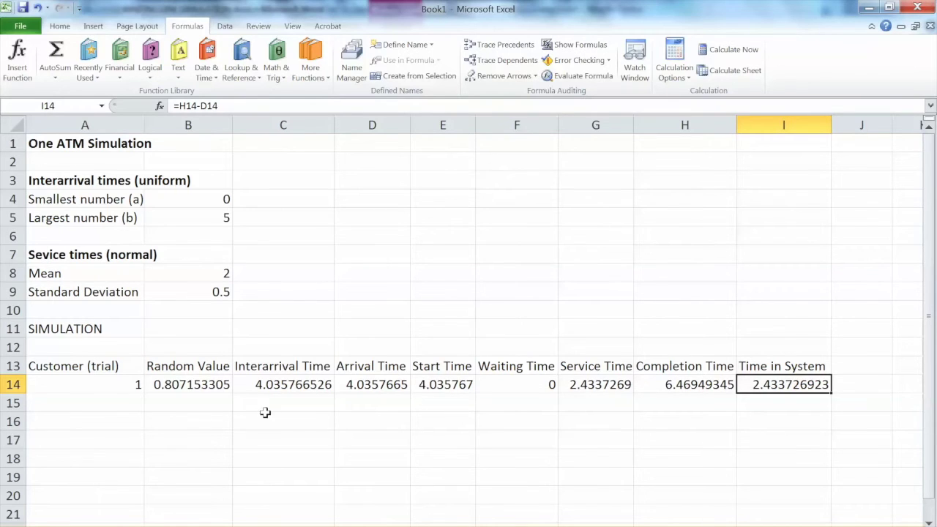
# - Number the second customer 2 in A15, and copy the RAND formula from B14 down to B15
pyautogui.click(121, 402)
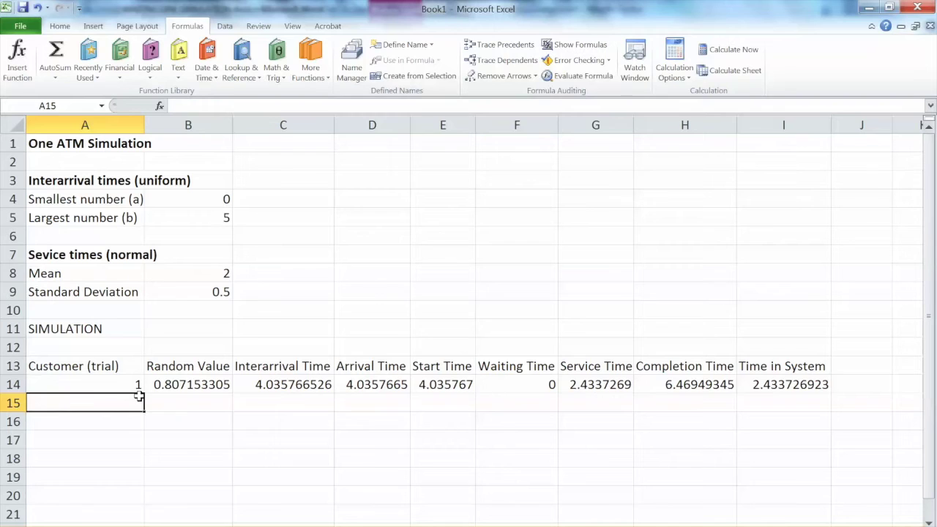
pyautogui.write('2')
pyautogui.press('Return')
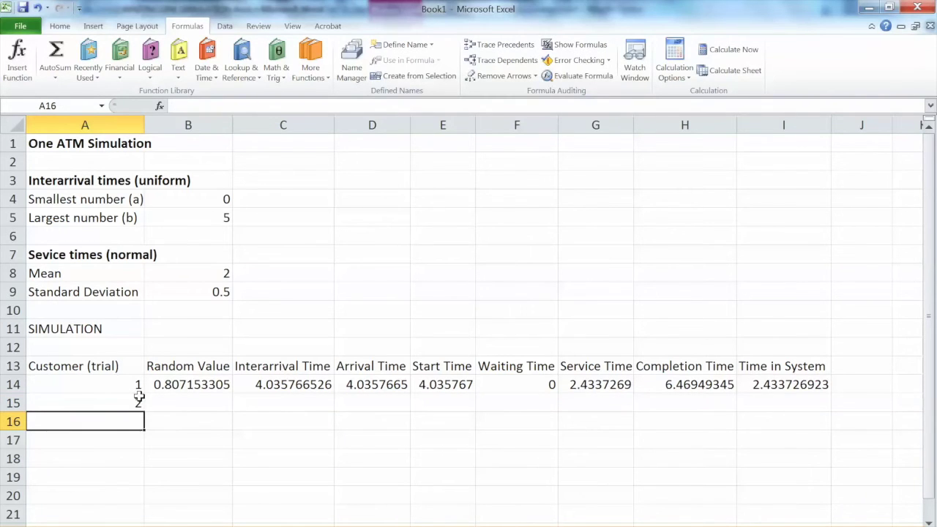
pyautogui.click(177, 383)
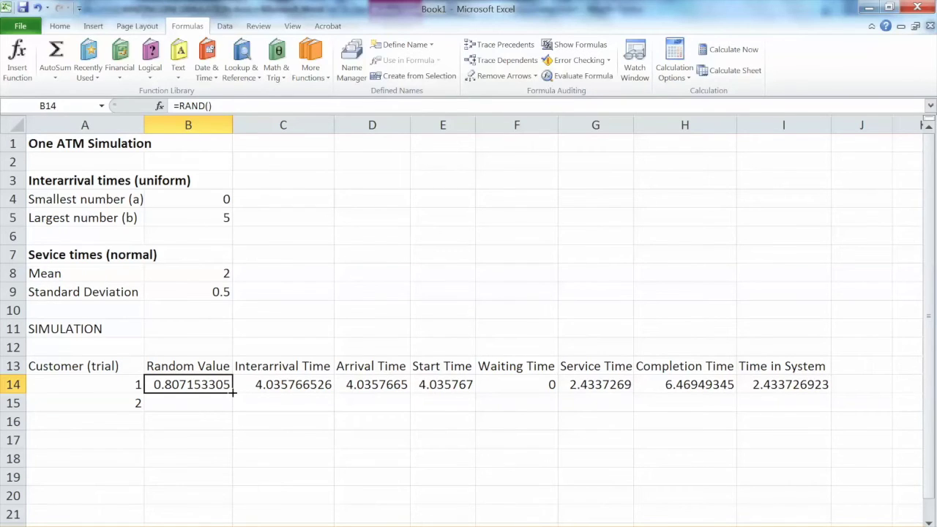
pyautogui.moveTo(232, 400); pyautogui.dragTo(232, 410)
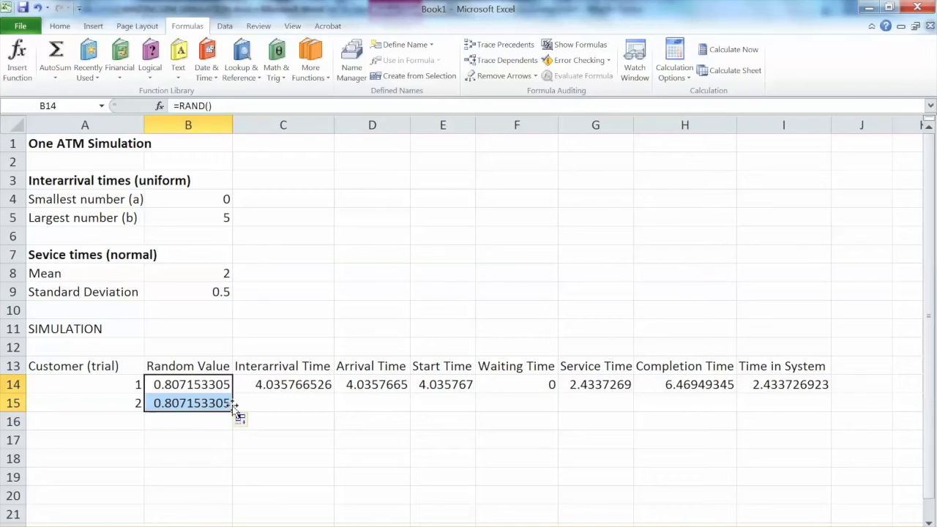
pyautogui.click(192, 403)
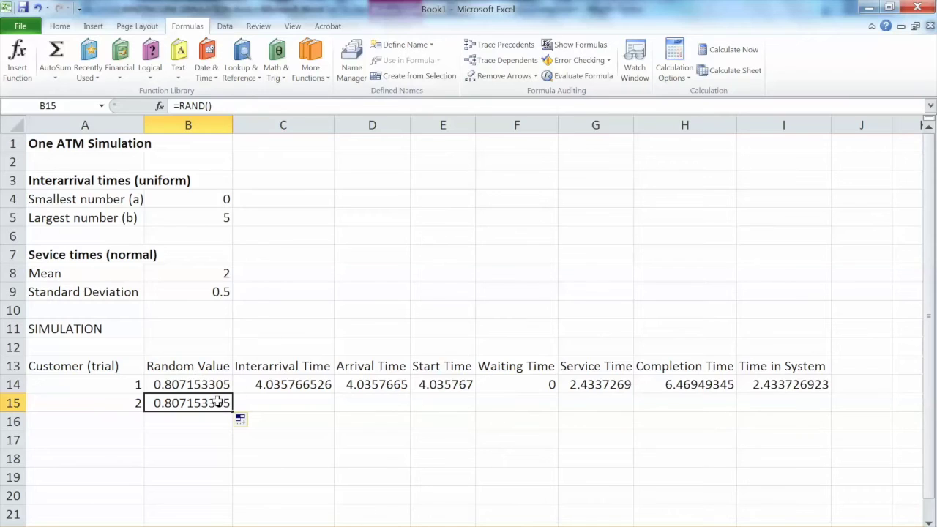
# - Copy the interarrival time formula from C14 down to C15 for the second customer
pyautogui.click(268, 404)
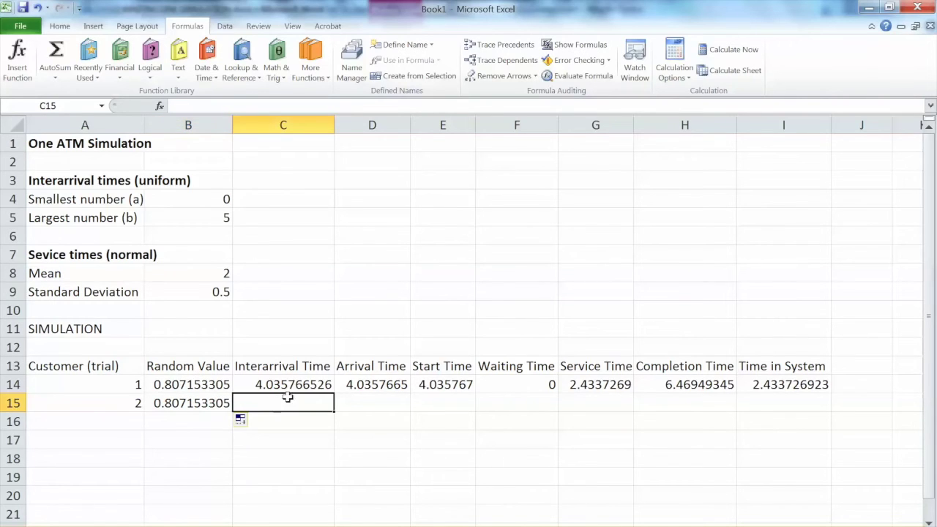
pyautogui.click(285, 385)
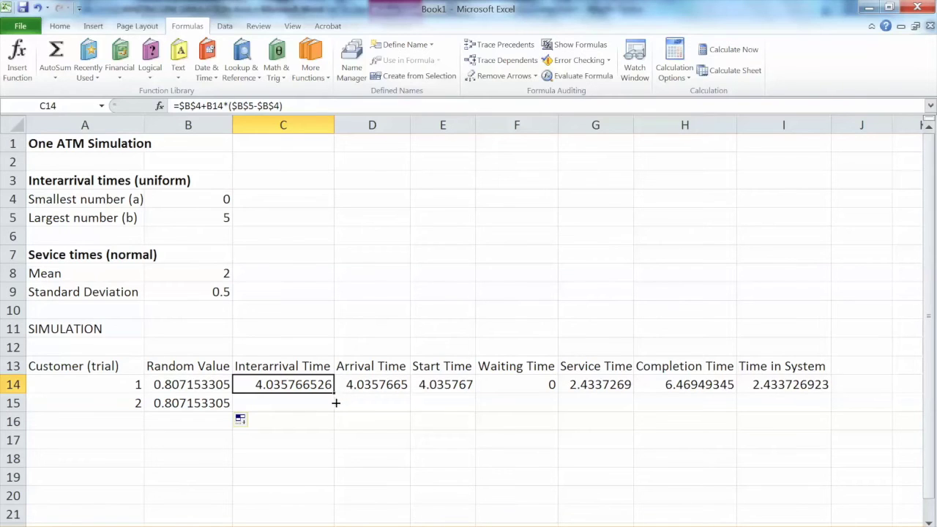
pyautogui.moveTo(336, 402); pyautogui.dragTo(336, 412)
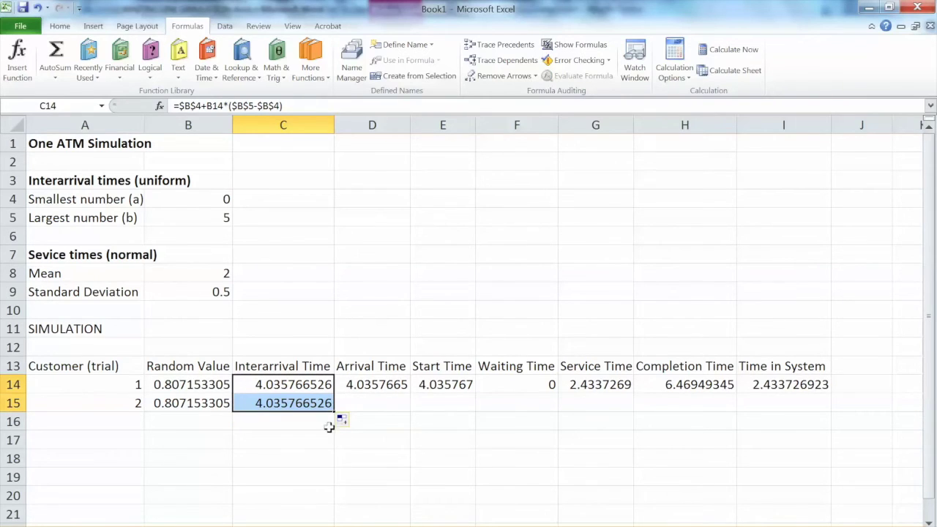
# - Check the arrival time rule in the Word flowchart, and enter =D14+C15 in D15 of the Excel workbook
pyautogui.click(359, 386)
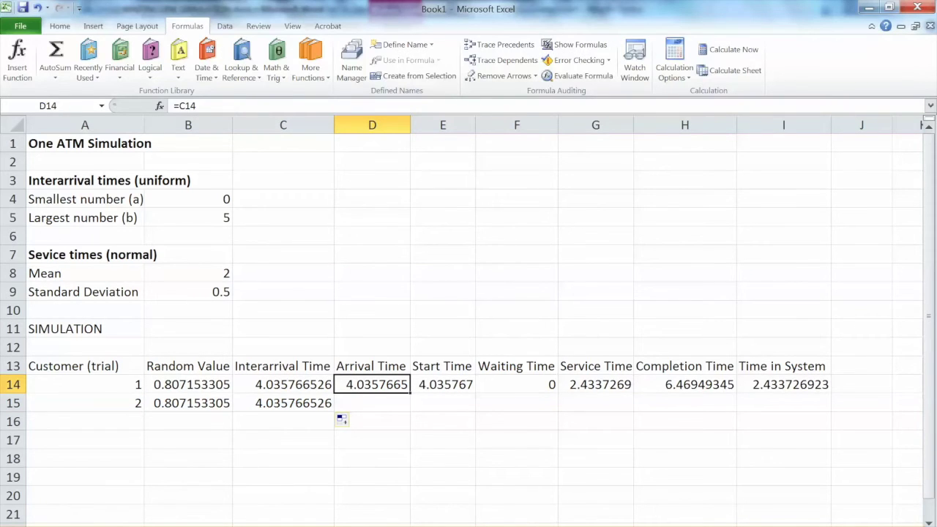
pyautogui.hotkey('alt', 'Tab')
pyautogui.scroll(3, 605, 403)
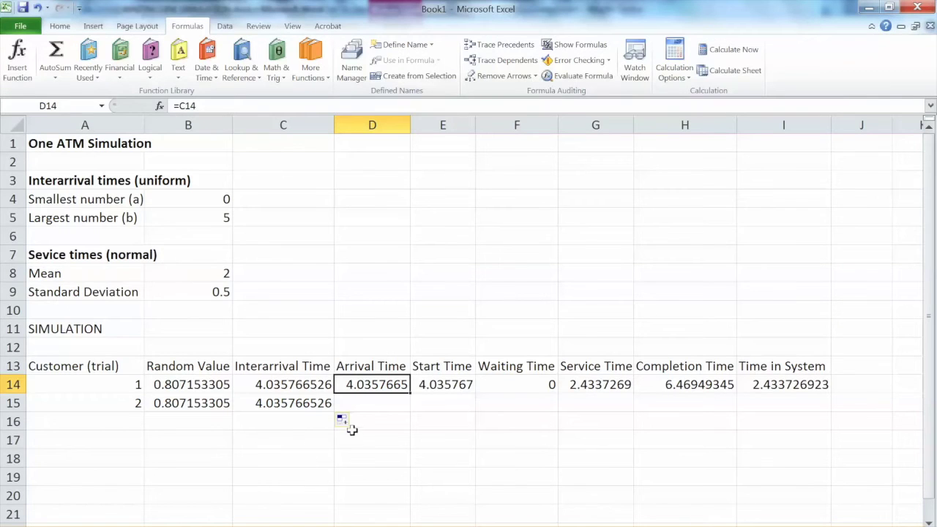
pyautogui.click(369, 403)
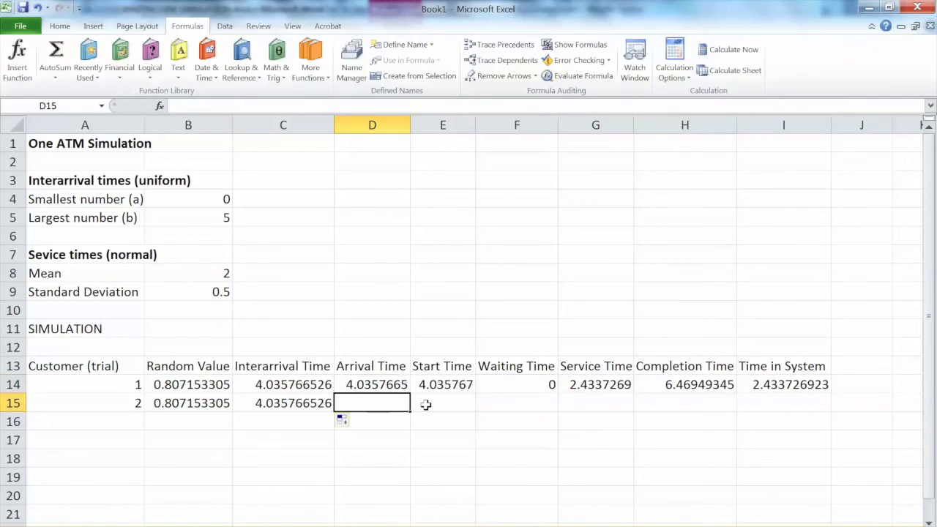
pyautogui.write('=')
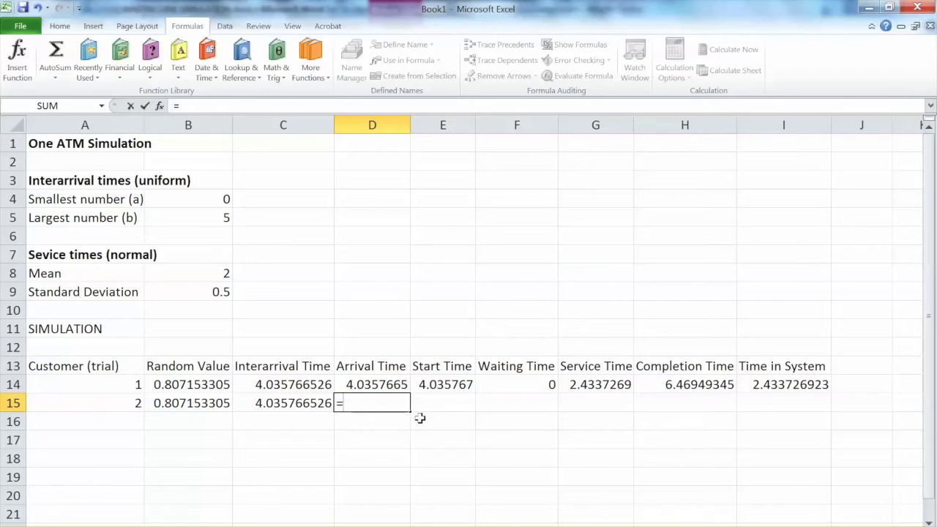
pyautogui.click(363, 383)
pyautogui.write('+')
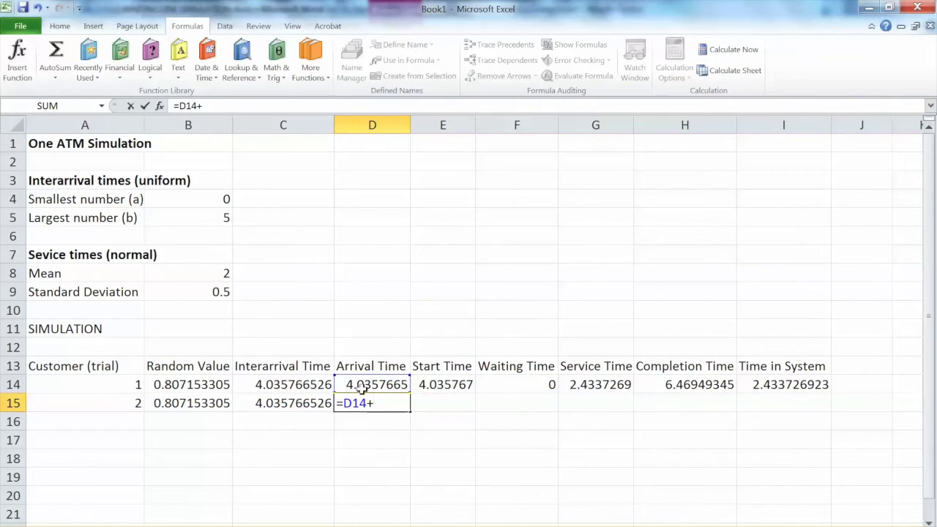
pyautogui.click(293, 403)
pyautogui.press('Return')
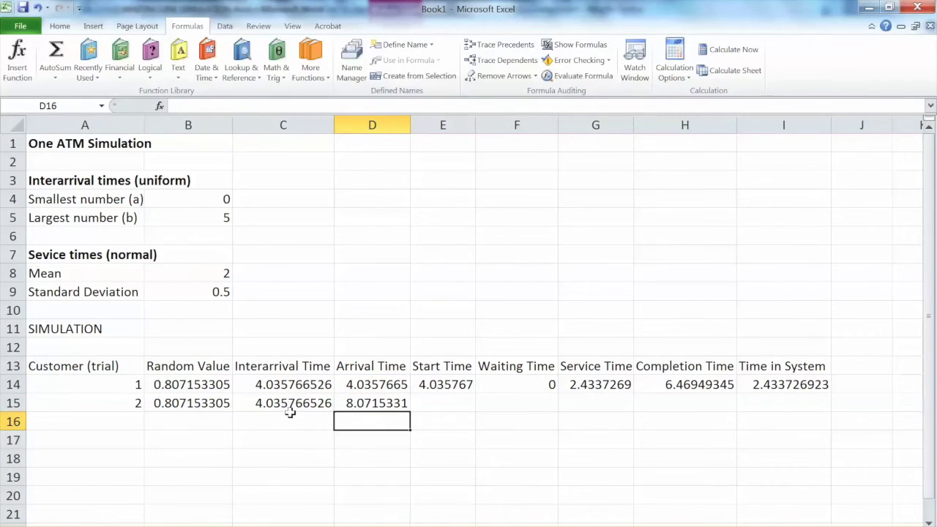
# - Enter the second customer's start time formula =IF(D15>H14,D15,H14) in E15
pyautogui.click(430, 401)
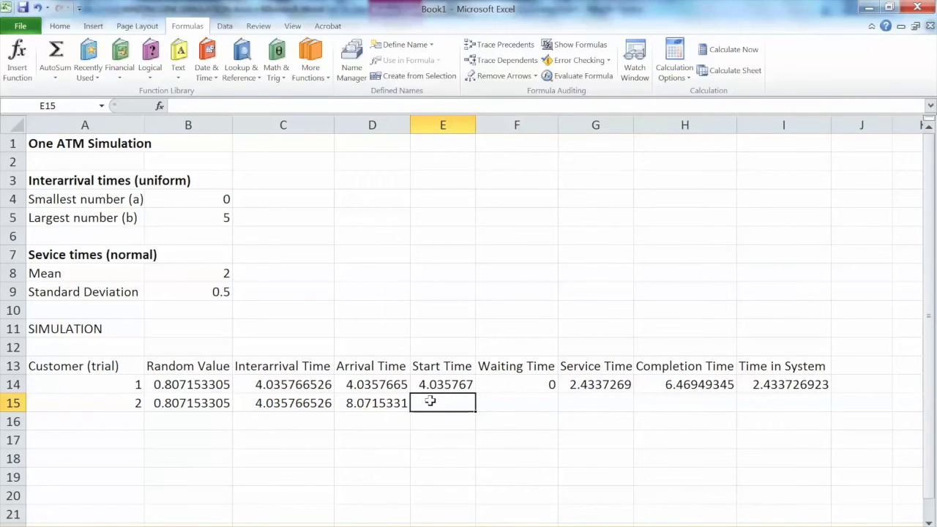
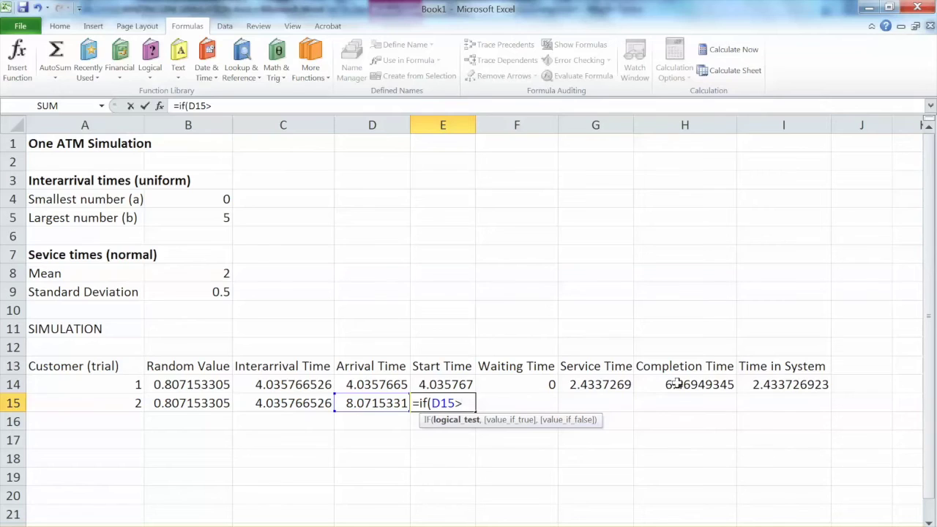
pyautogui.write(',')
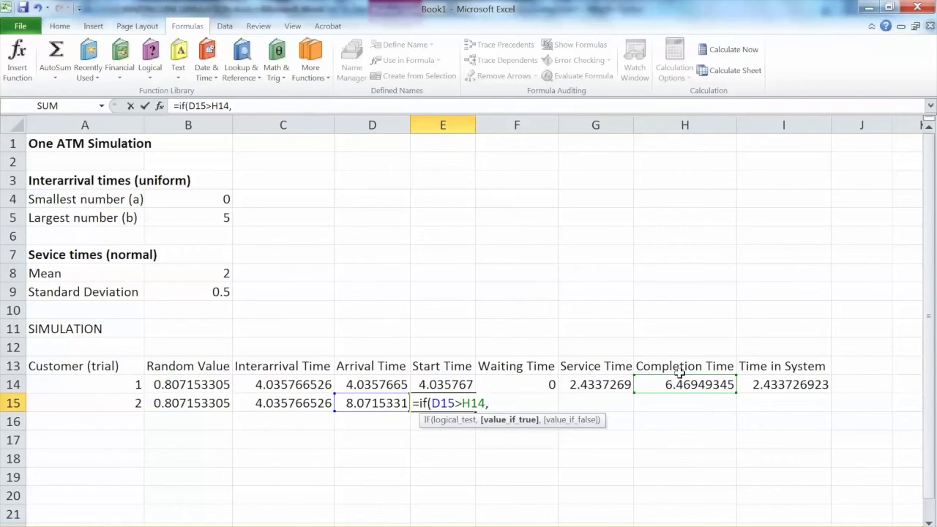
pyautogui.click(366, 404)
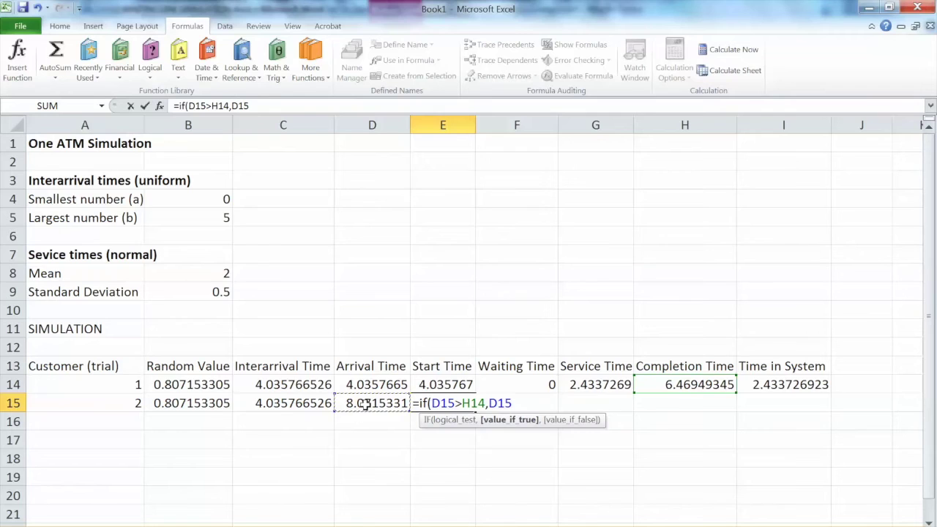
pyautogui.write(',')
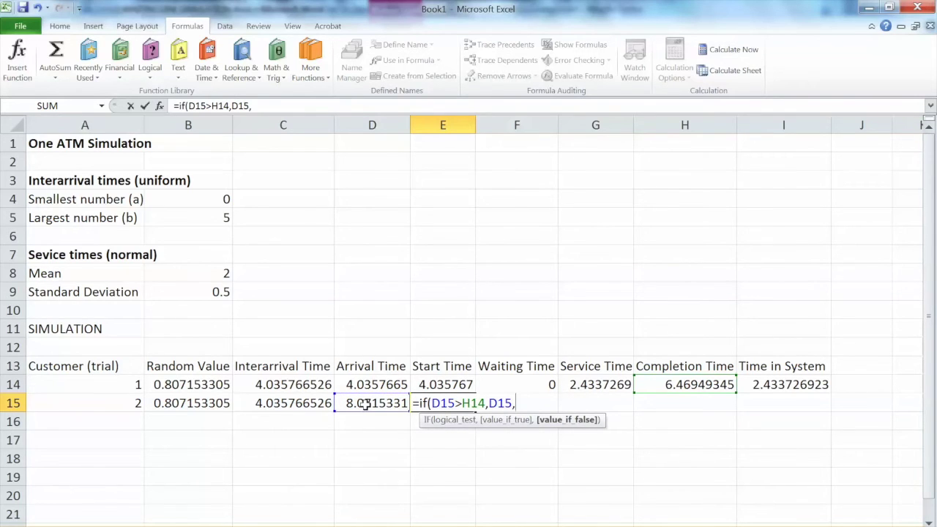
pyautogui.click(681, 384)
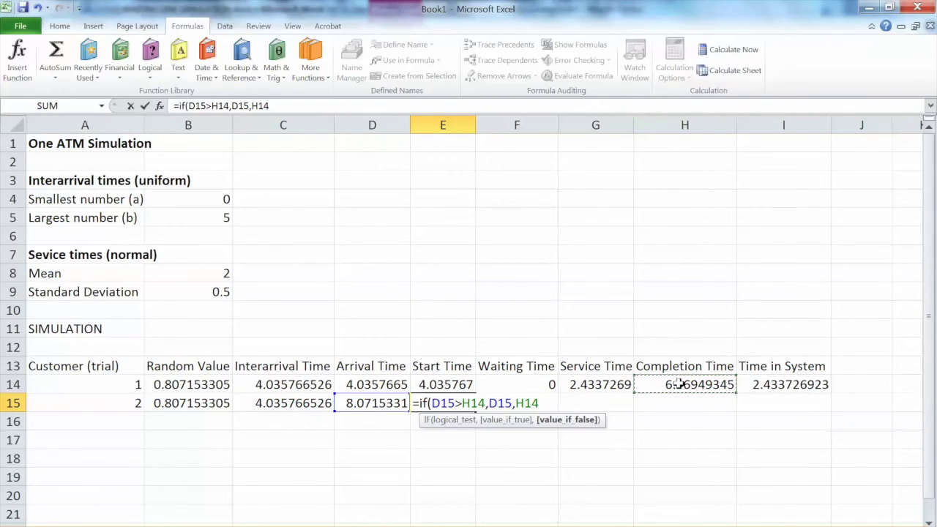
pyautogui.write(')')
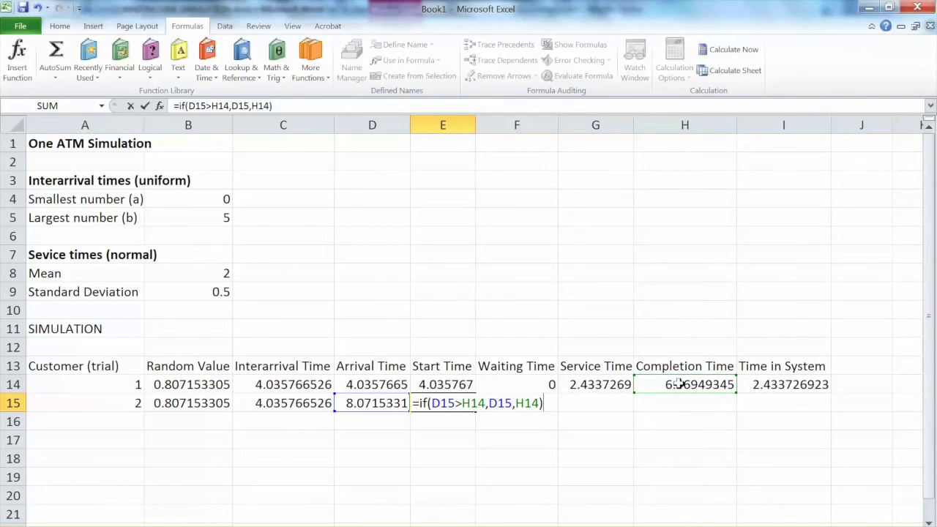
pyautogui.press('Return')
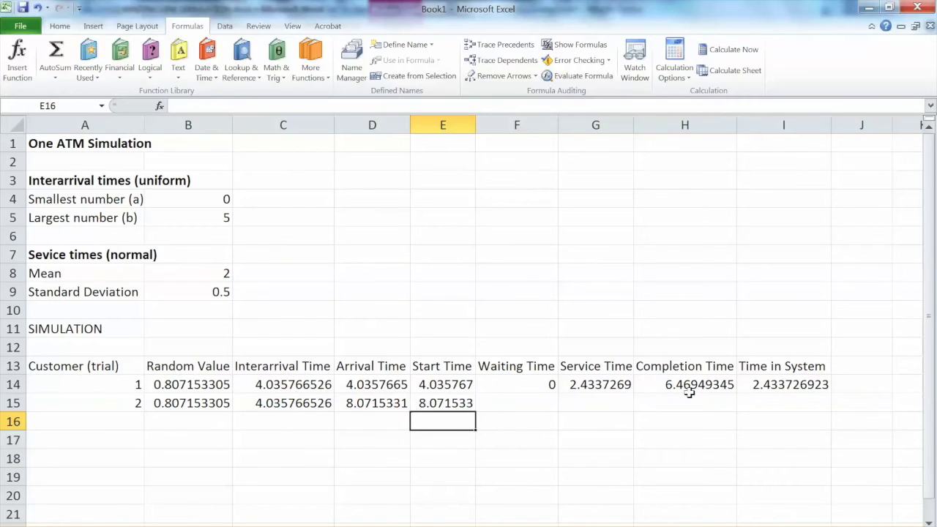
pyautogui.click(448, 404)
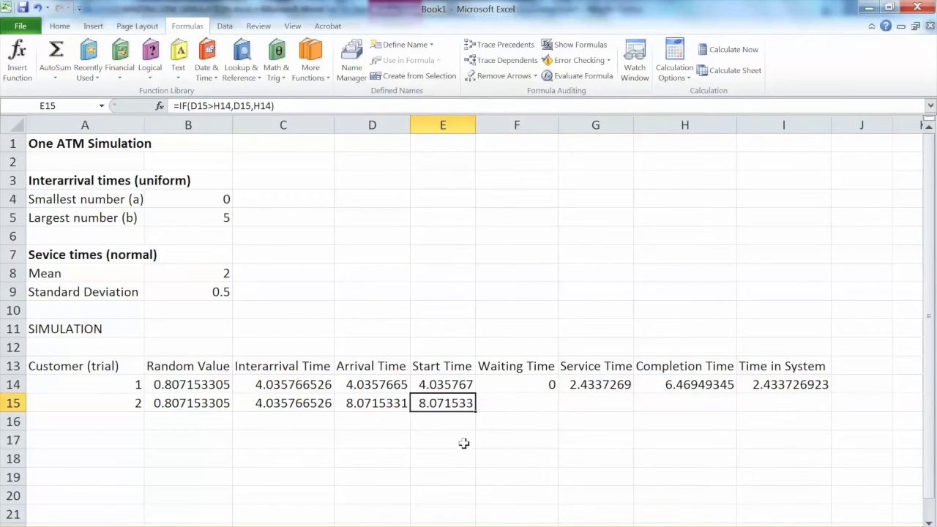
# - Copy the waiting time formula from F14 down to F15
pyautogui.click(529, 403)
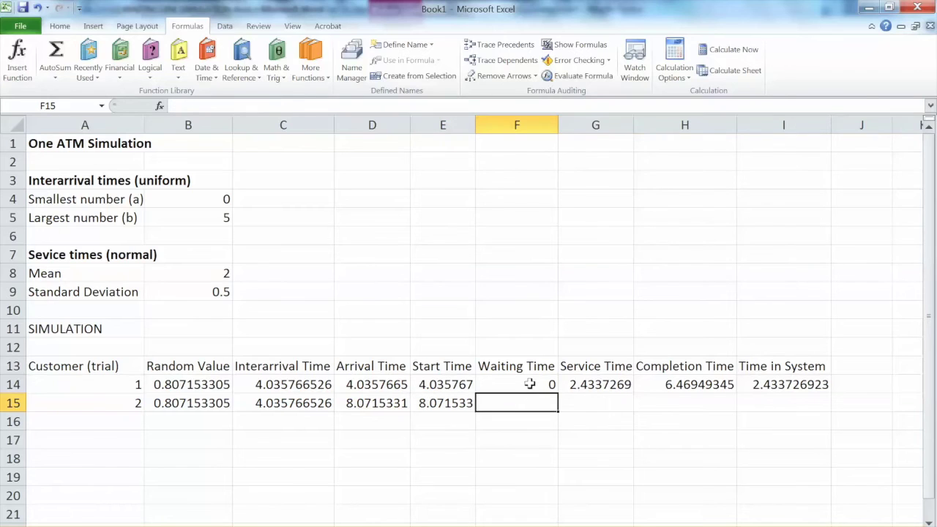
pyautogui.click(526, 384)
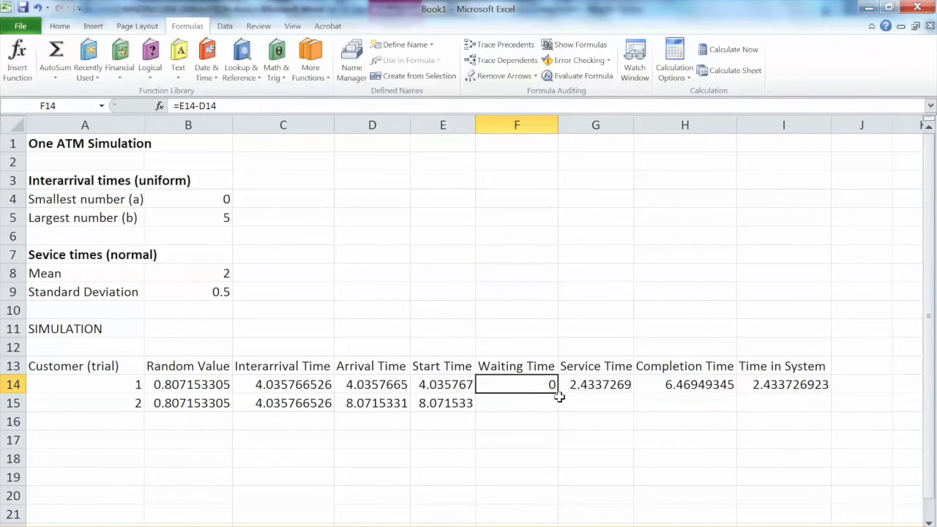
pyautogui.moveTo(558, 394); pyautogui.dragTo(559, 408)
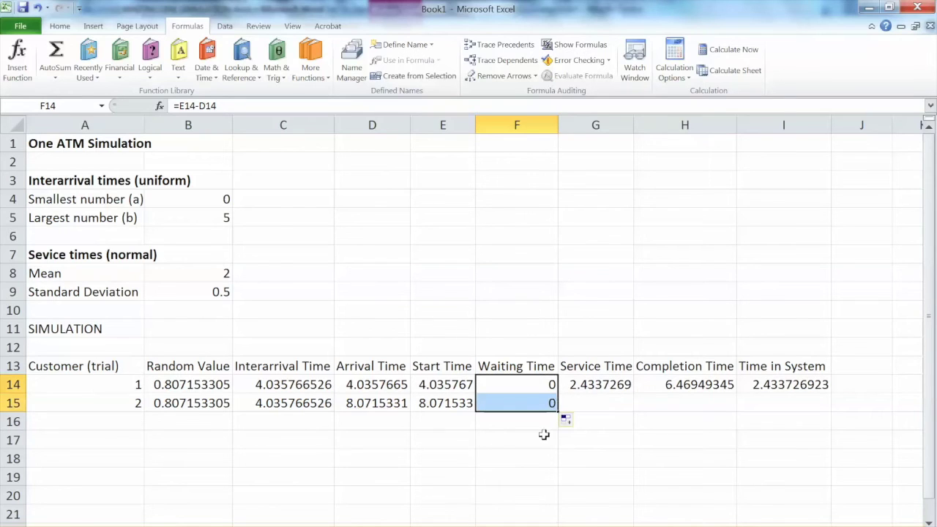
# - Copy the service time formula from G14 down to G15, and compare the cell references in both formulas
pyautogui.click(611, 382)
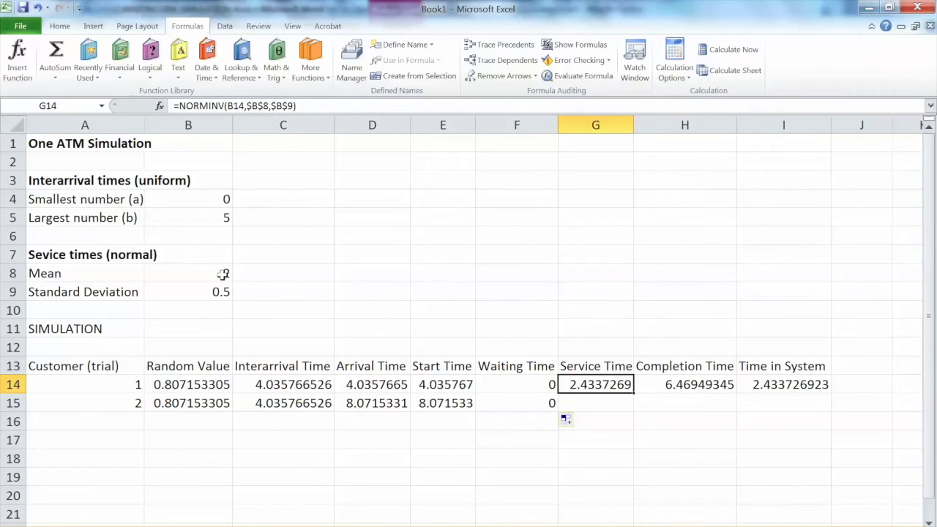
pyautogui.moveTo(635, 394); pyautogui.dragTo(632, 410)
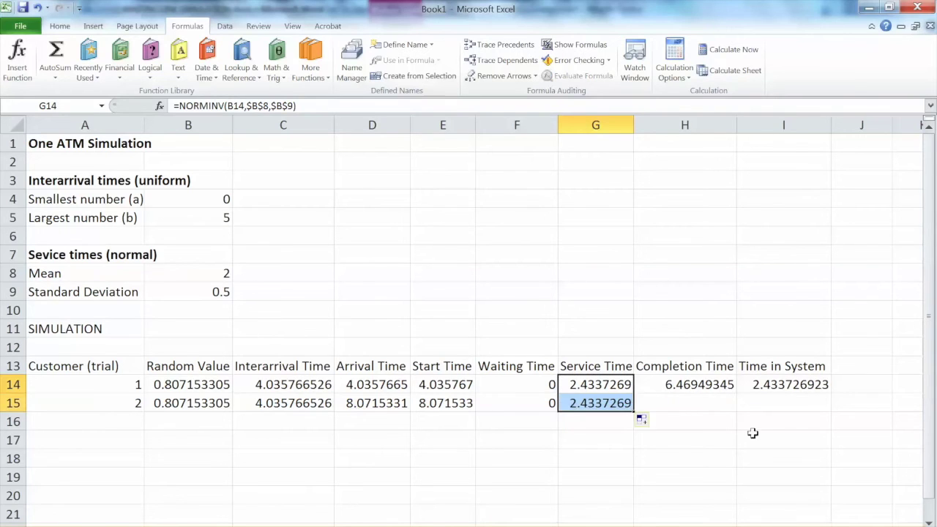
pyautogui.click(618, 402)
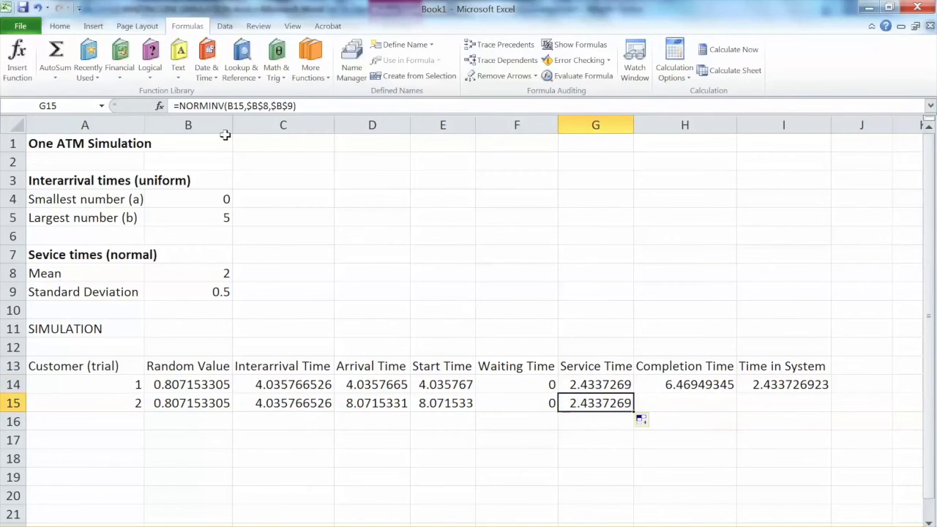
pyautogui.click(568, 384)
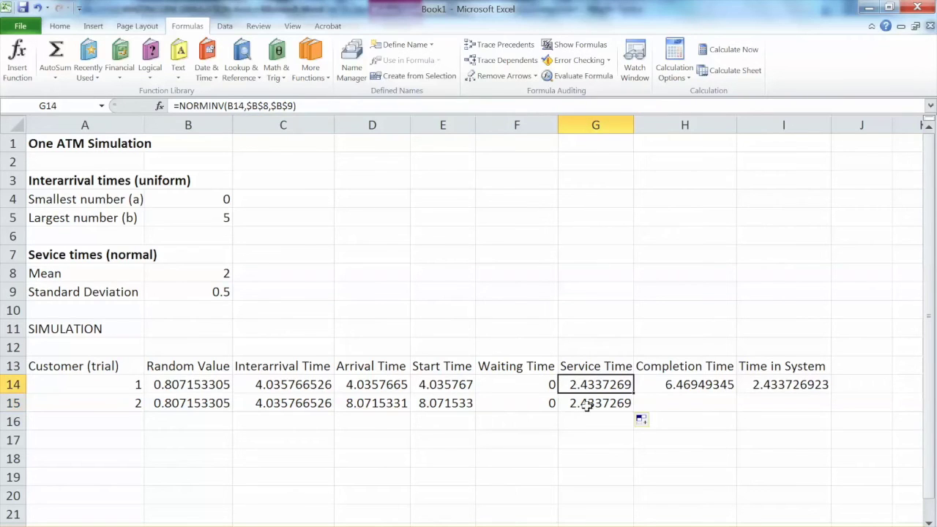
pyautogui.click(591, 403)
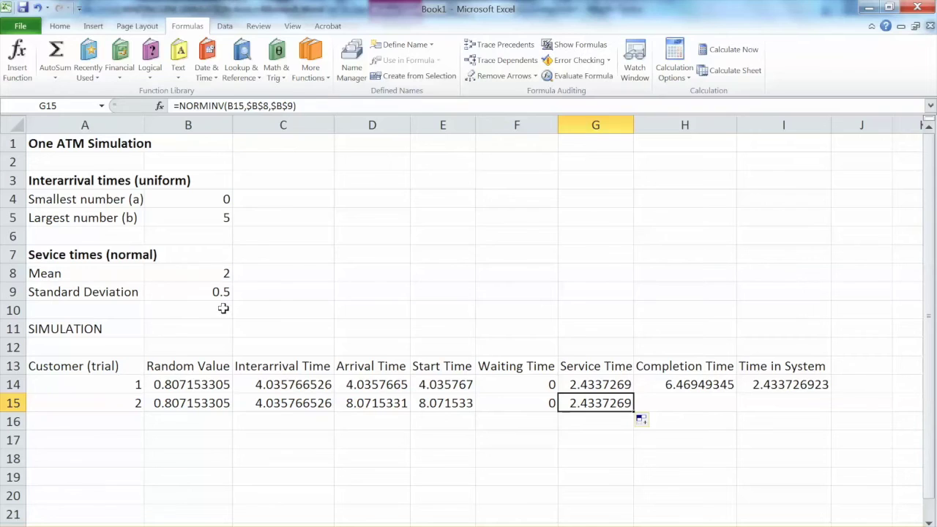
# - Copy the completion time and time in system formulas from H14 and I14 down to row 15
pyautogui.click(694, 386)
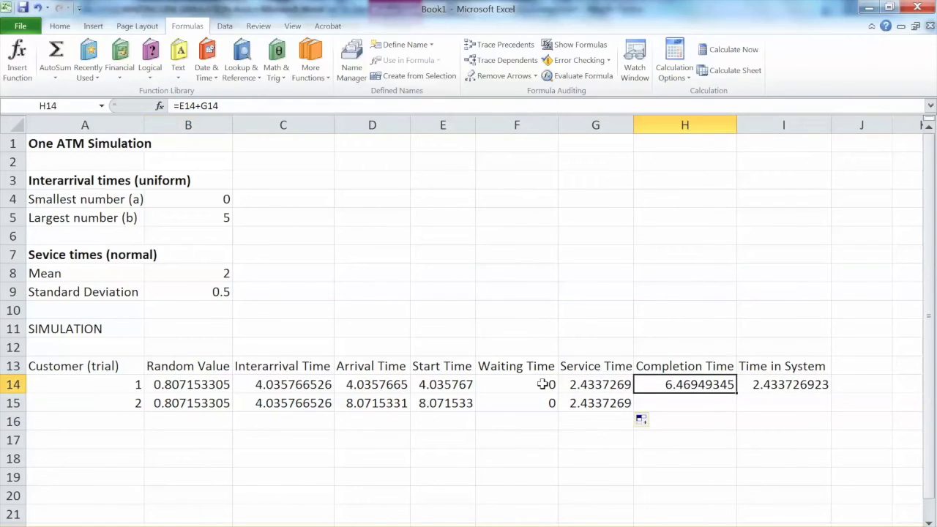
pyautogui.moveTo(737, 394); pyautogui.dragTo(737, 411)
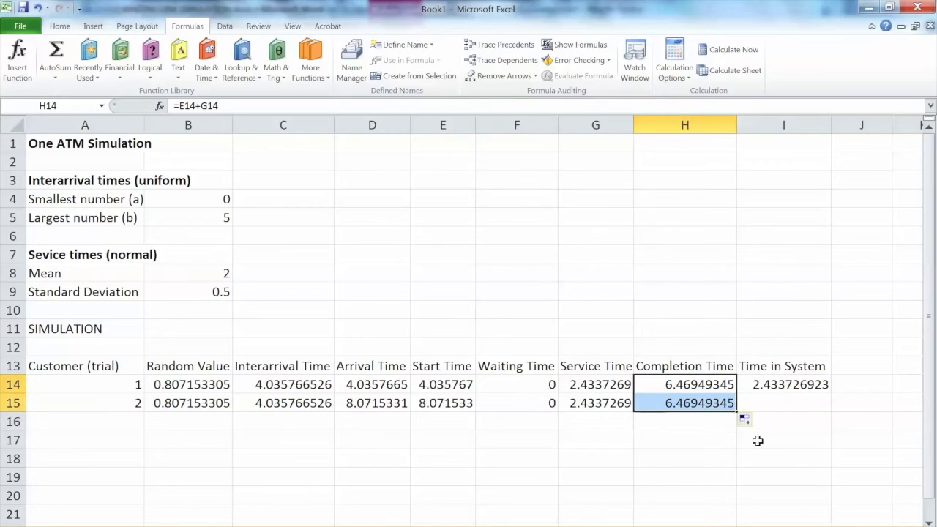
pyautogui.click(786, 384)
pyautogui.moveTo(831, 394); pyautogui.dragTo(832, 410)
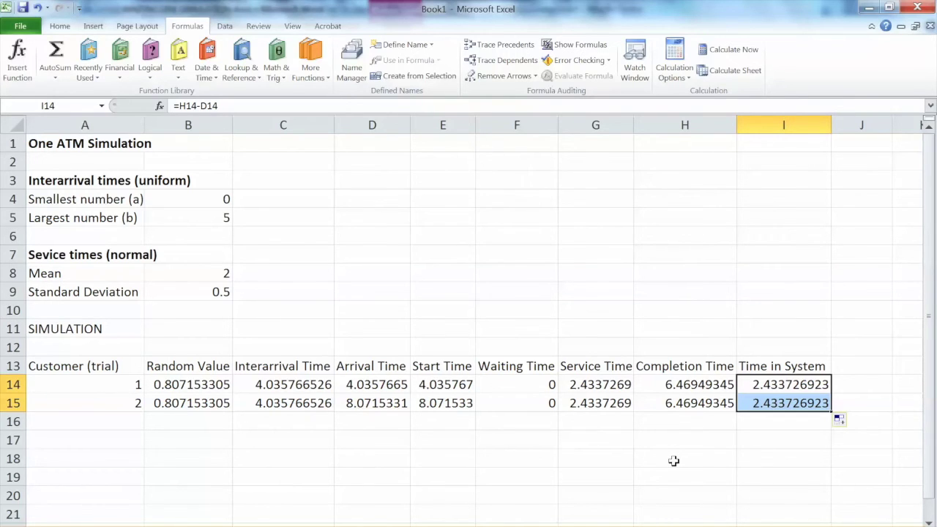
# - Recalculate the worksheet with new random values, and review the second customer's interarrival, arrival and start time formulas in row 15
pyautogui.press('F9')
pyautogui.click(674, 460)
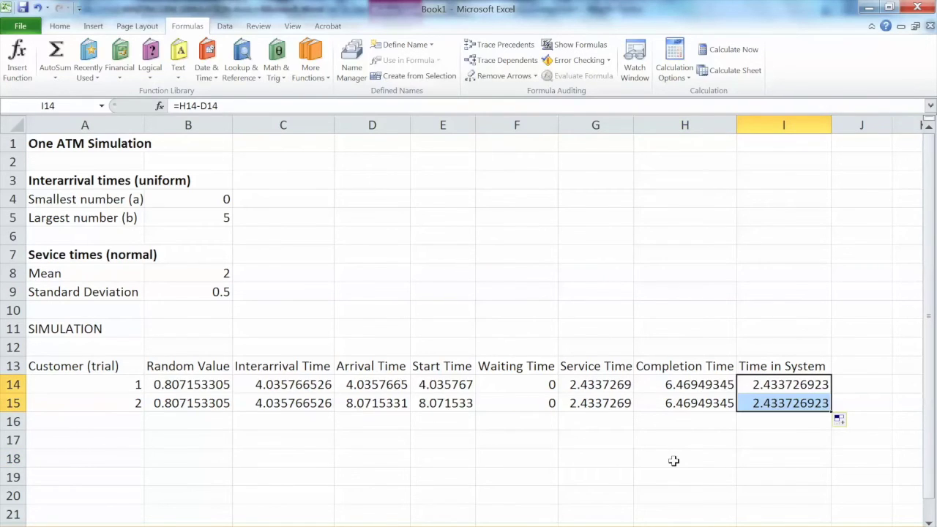
pyautogui.press('F9')
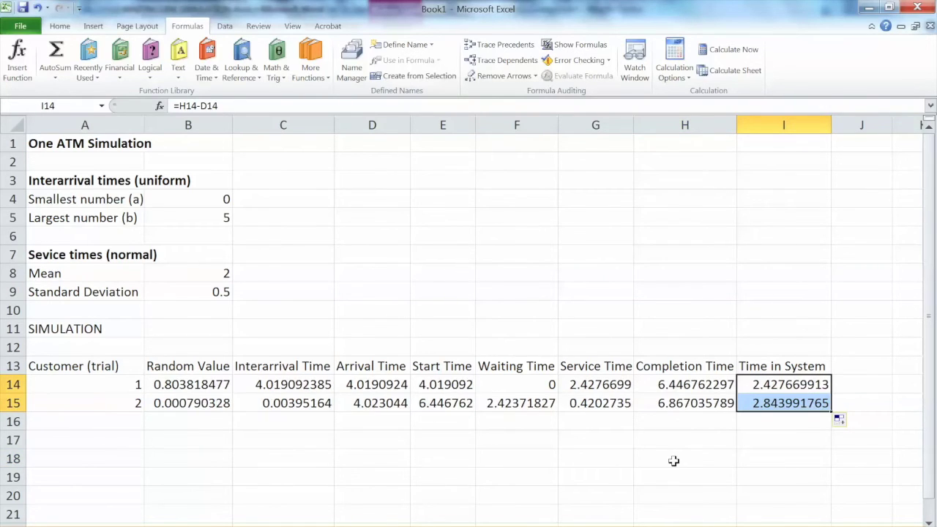
pyautogui.click(674, 460)
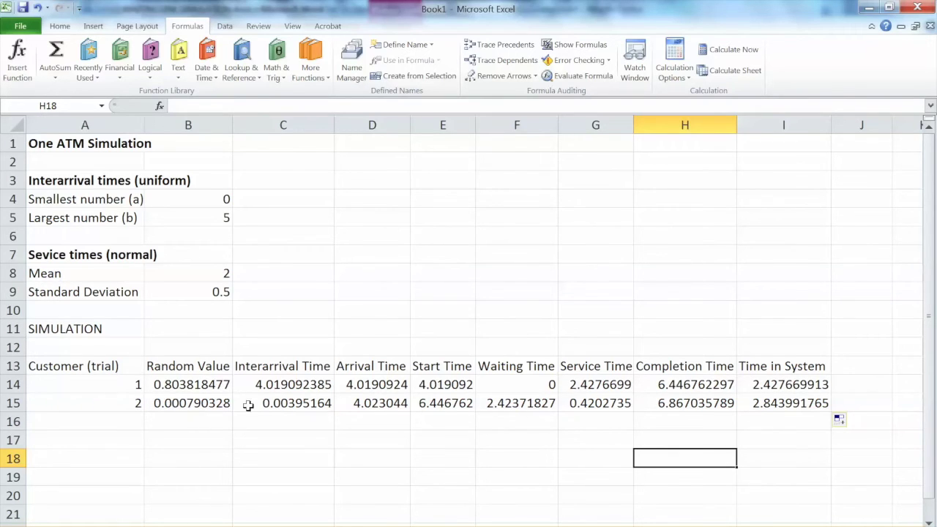
pyautogui.click(278, 403)
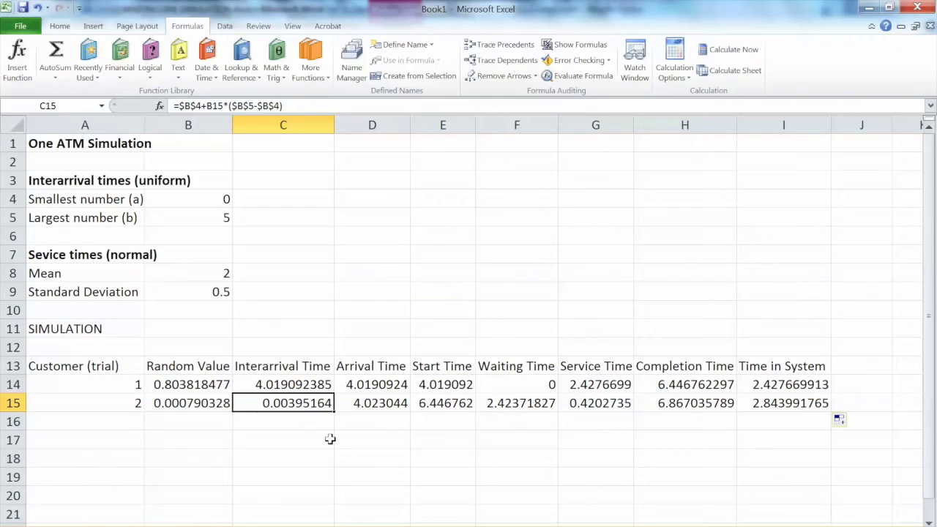
pyautogui.click(357, 407)
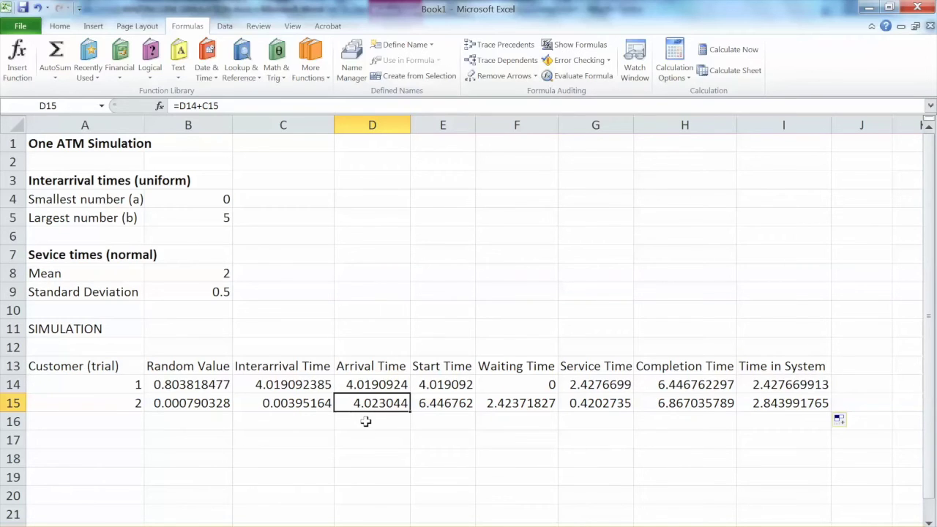
pyautogui.click(451, 412)
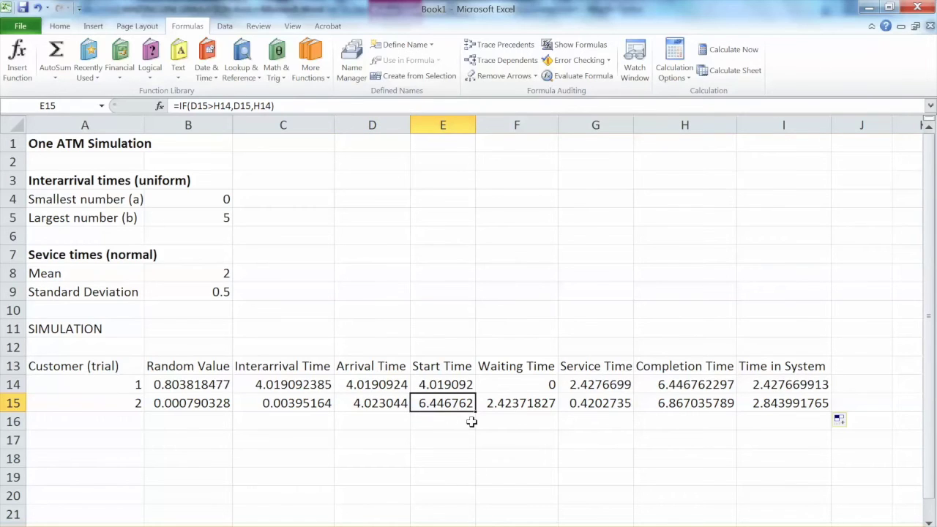
# - Review the second customer's formulas in row 15, from arrival time in D15 through time in system in I15
pyautogui.click(376, 404)
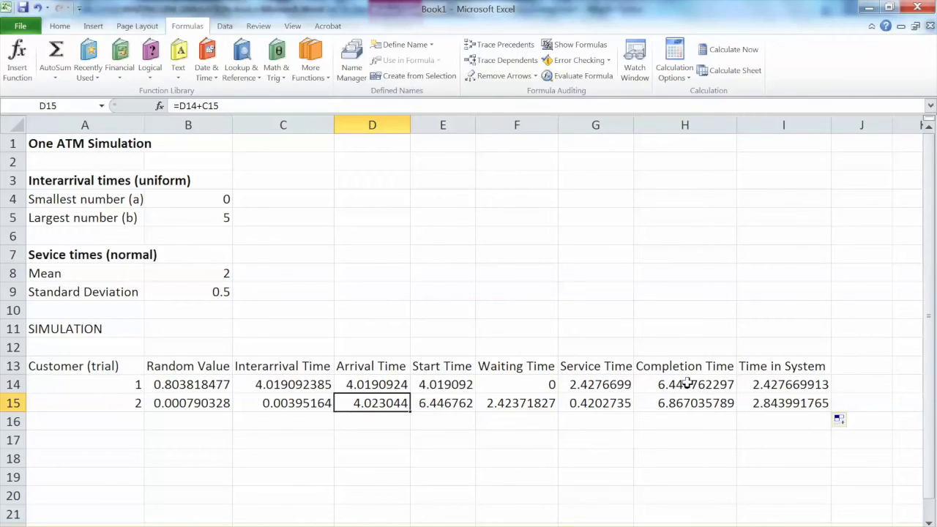
pyautogui.click(454, 405)
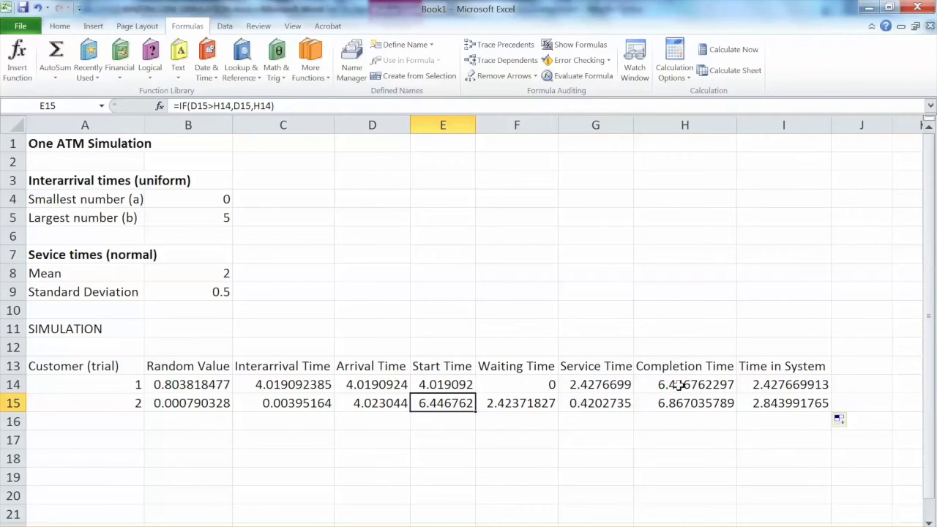
pyautogui.click(517, 406)
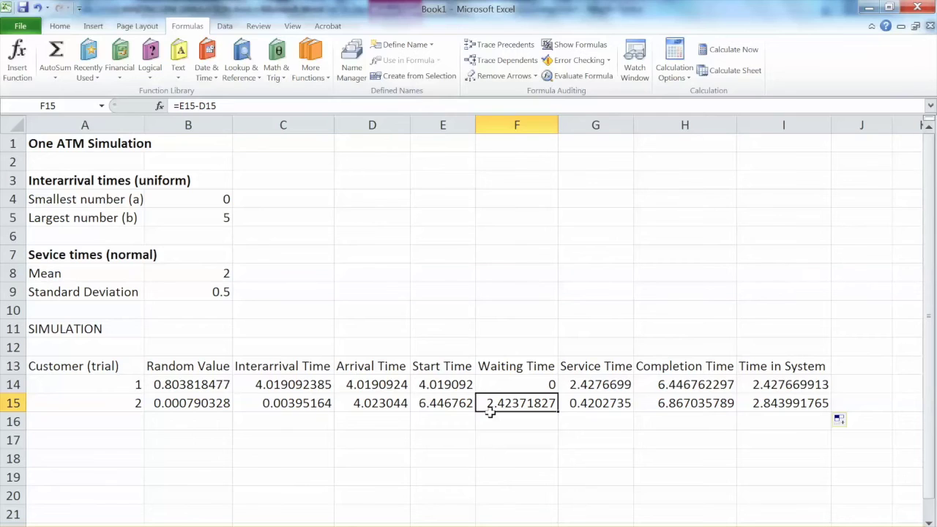
pyautogui.click(601, 405)
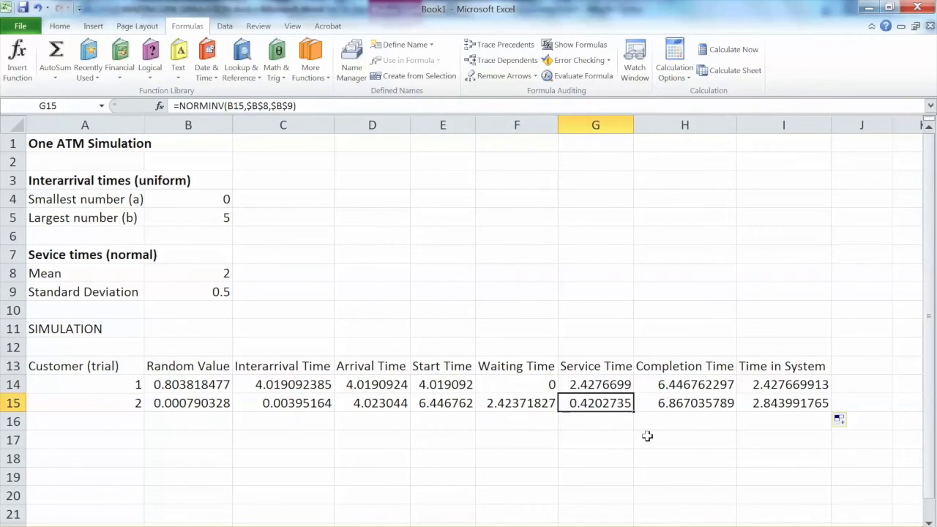
pyautogui.click(674, 405)
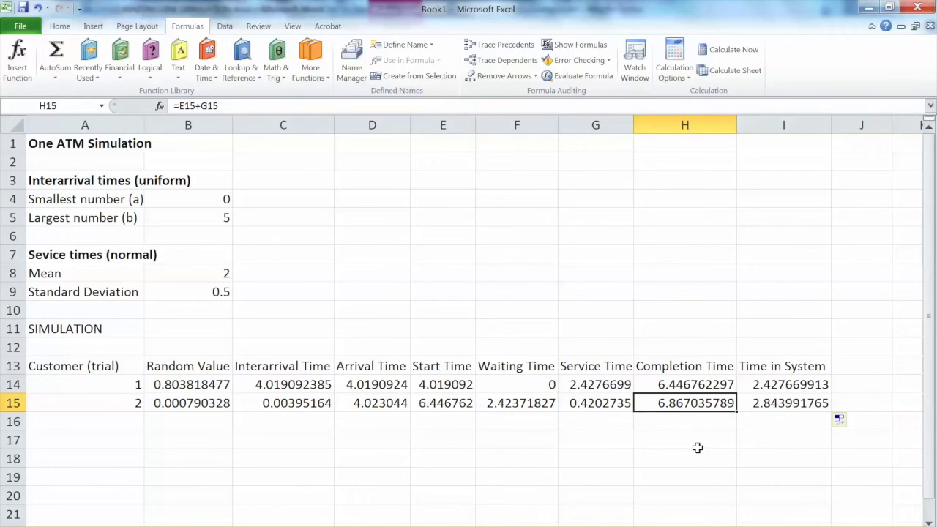
pyautogui.click(798, 402)
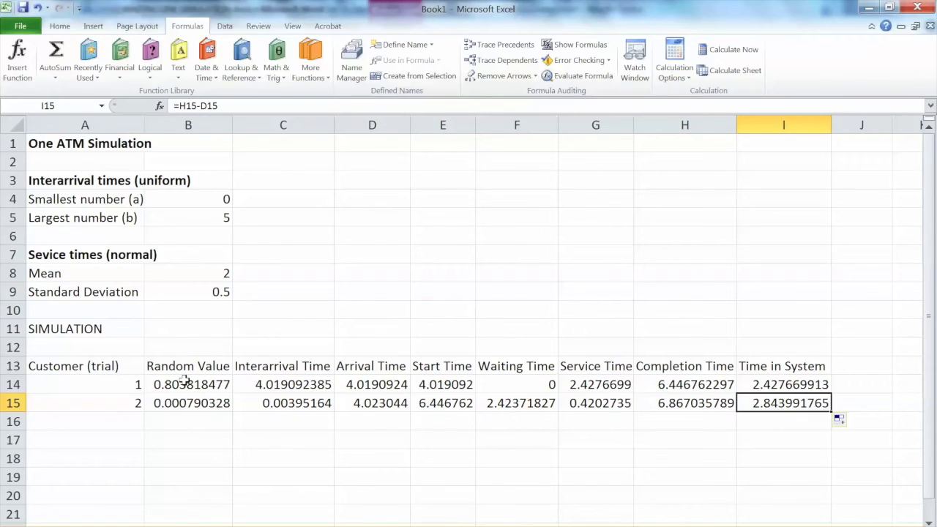
# - Fill the second customer's row A15:I15 down to row 1013, extending the simulation to customer 1000
pyautogui.click(98, 402)
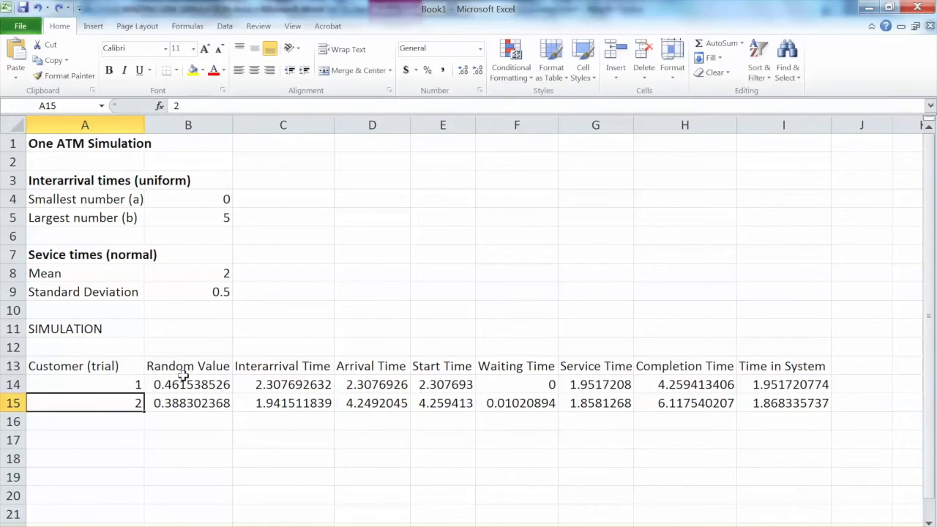
pyautogui.moveTo(119, 403); pyautogui.dragTo(817, 279)
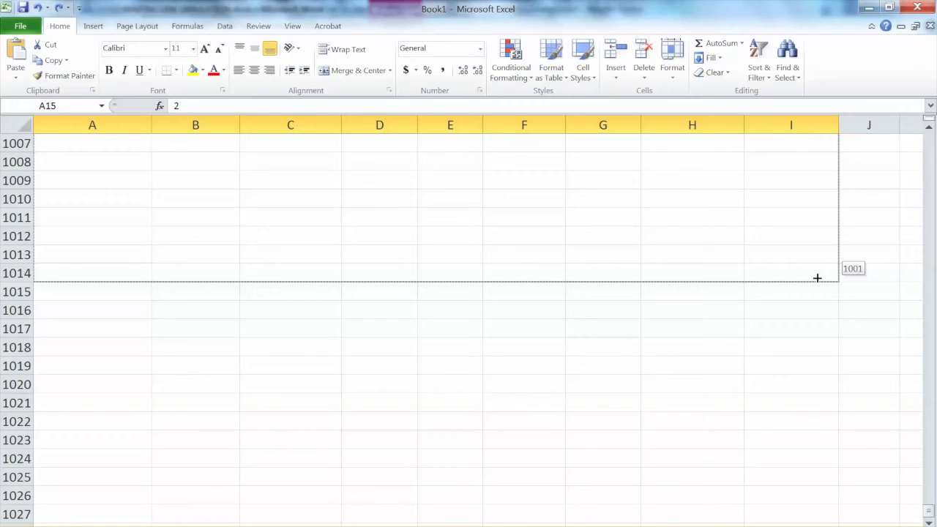
pyautogui.moveTo(817, 279); pyautogui.dragTo(818, 267)
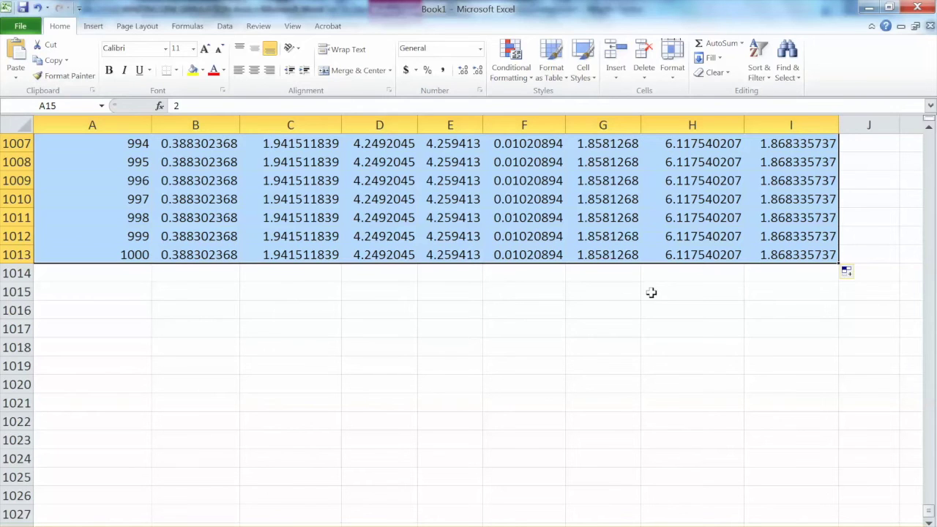
# - Recalculate the worksheet so the copied rows get new random values, and look through the simulated customers' results
pyautogui.scroll(3, 590, 343)
pyautogui.click(893, 293)
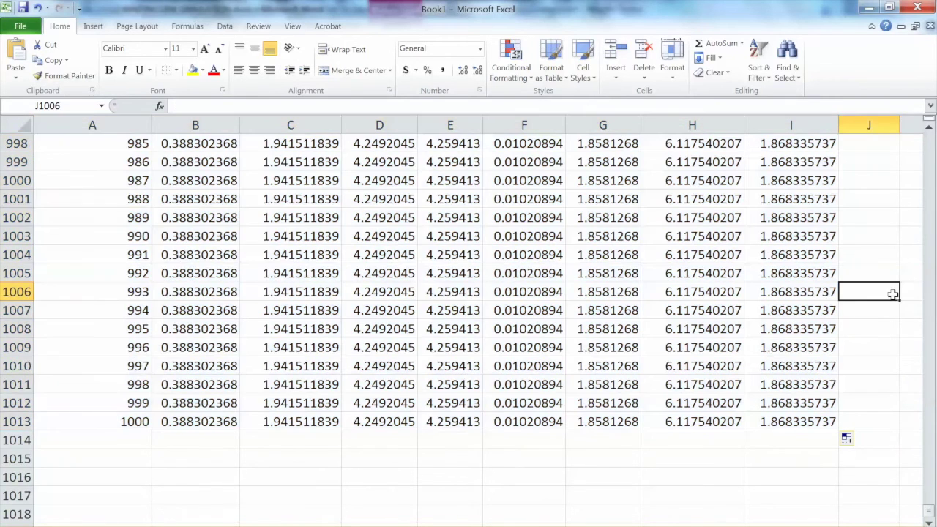
pyautogui.scroll(20, 893, 294)
pyautogui.scroll(20, 894, 294)
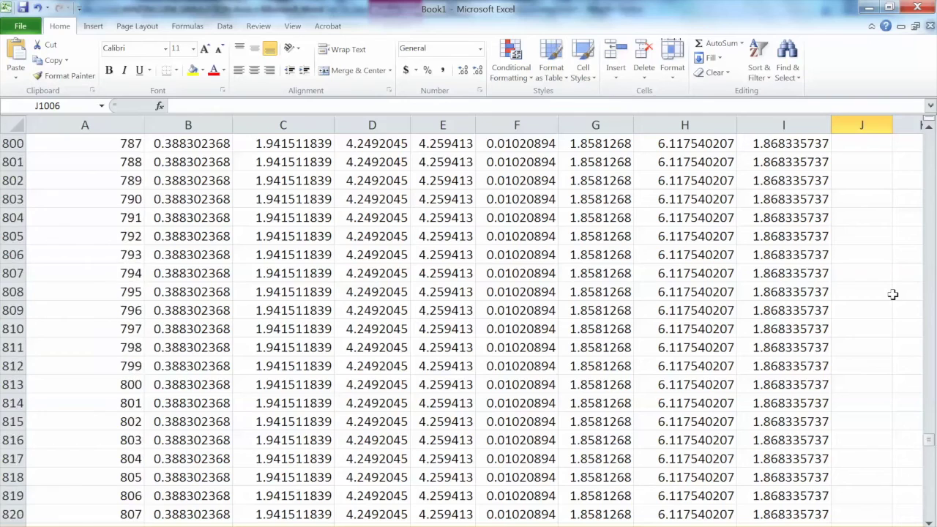
pyautogui.scroll(20, 893, 294)
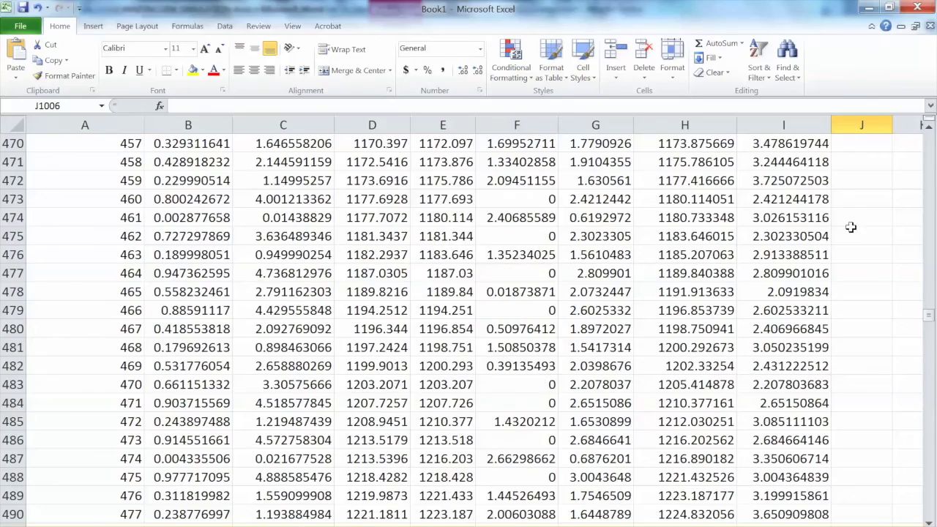
pyautogui.scroll(-20, 881, 284)
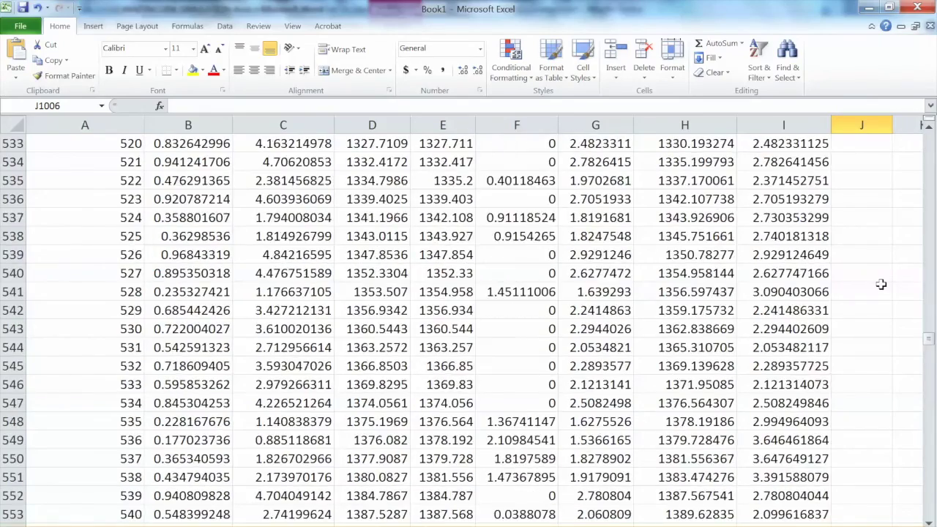
pyautogui.scroll(-20, 882, 284)
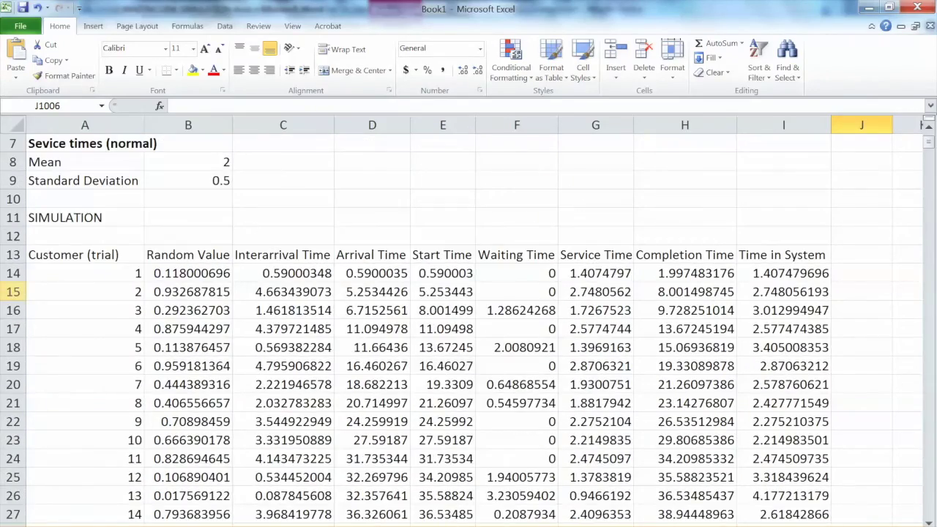
# - Freeze the panes above row 17 so the column headings and first three customers stay visible
pyautogui.click(13, 329)
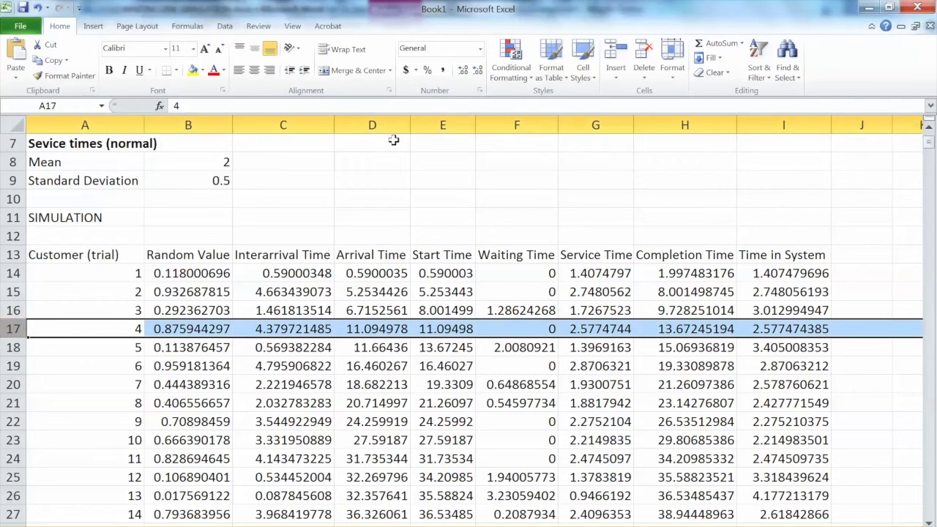
pyautogui.click(292, 26)
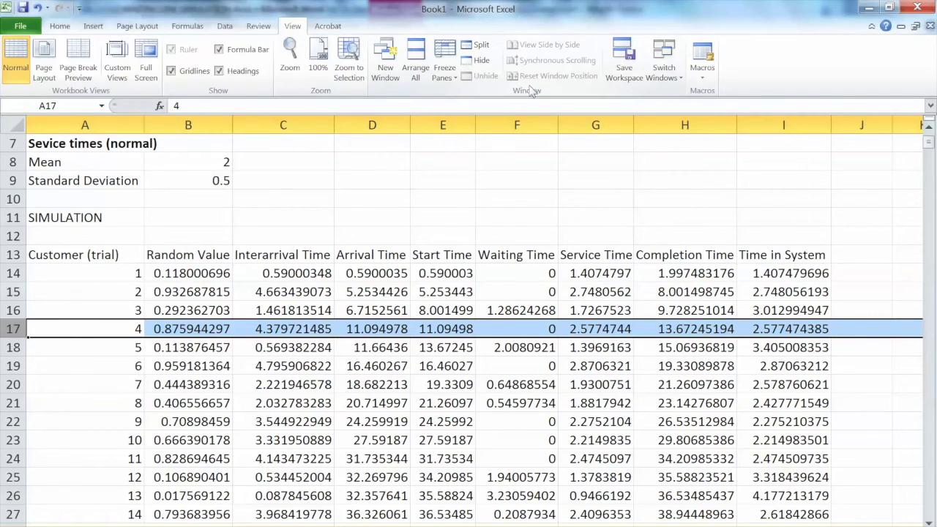
pyautogui.click(445, 69)
pyautogui.click(439, 109)
# - Enter the label "Number Waiting" in D1015, below the last customer row
pyautogui.scroll(-20, 425, 359)
pyautogui.scroll(-20, 428, 360)
pyautogui.scroll(-20, 427, 360)
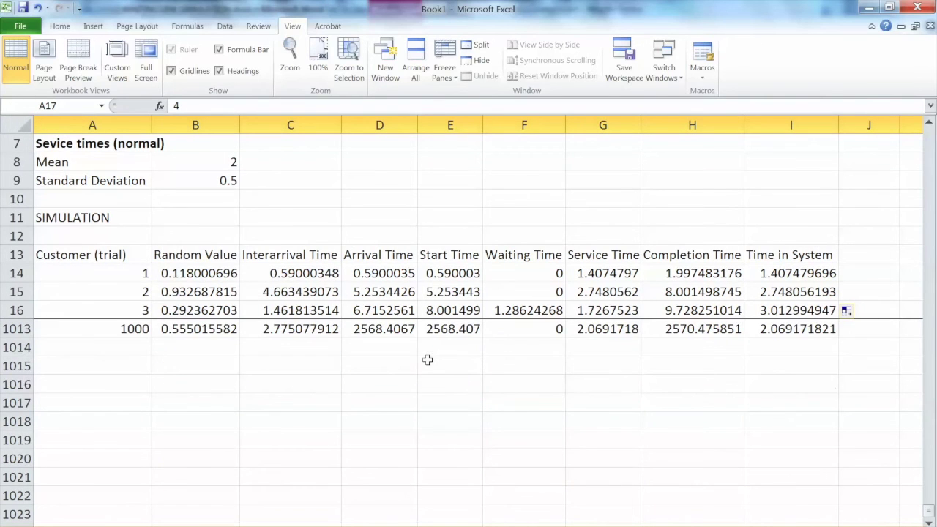
pyautogui.click(435, 365)
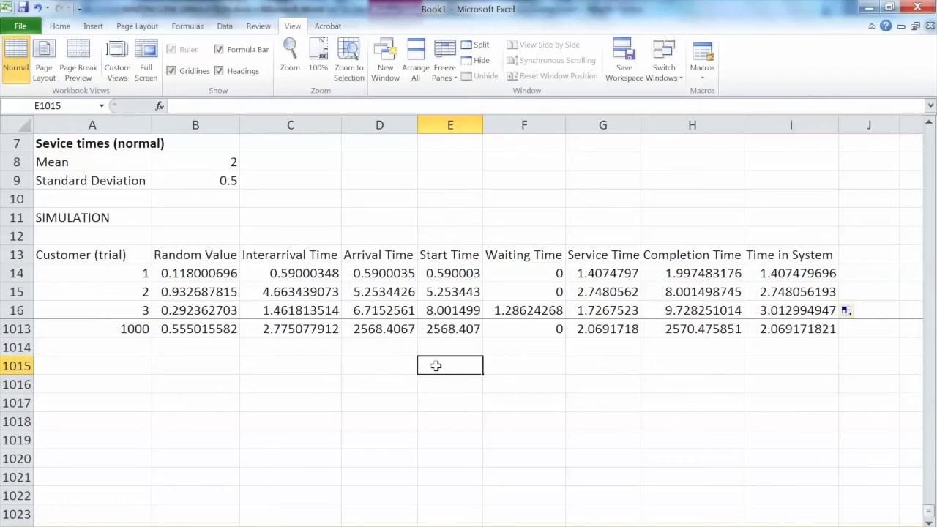
pyautogui.press('Left')
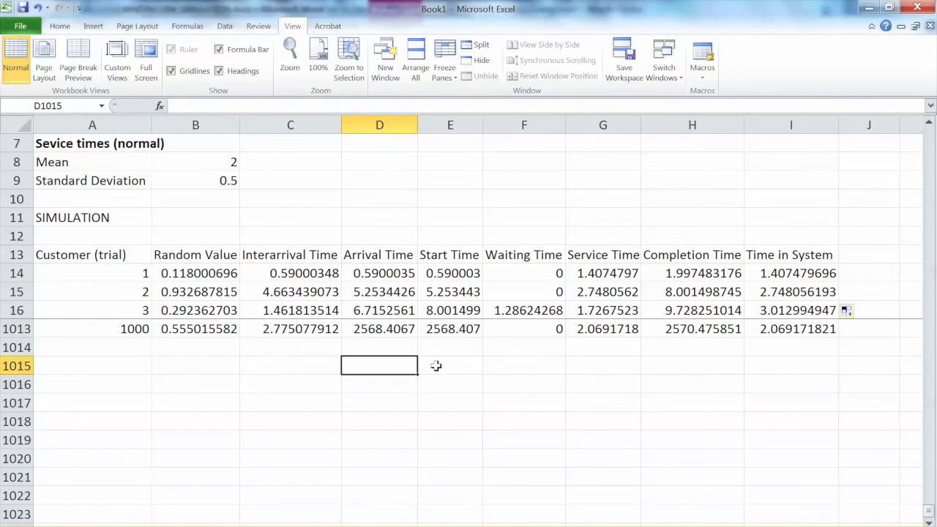
pyautogui.write('Number Waiting')
pyautogui.press('Return')
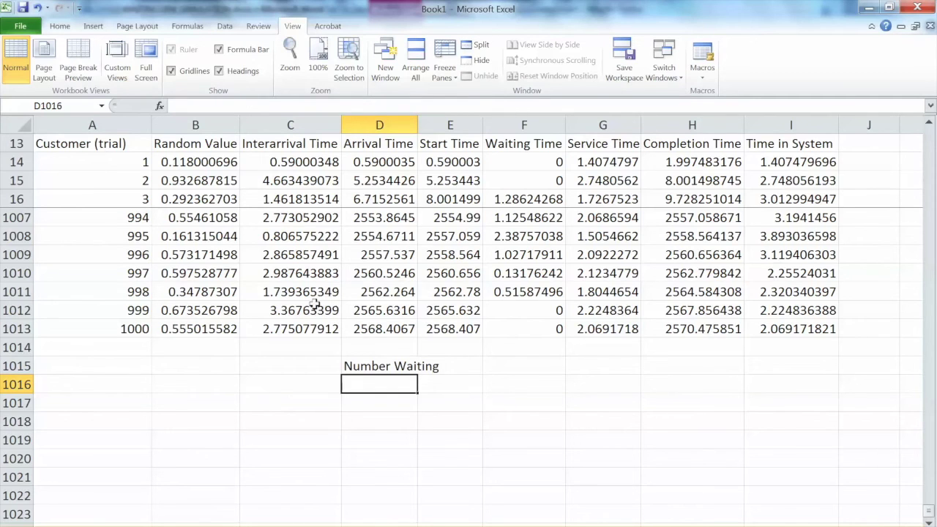
# - Enter =countif(f114:f1013,">0") in F1015 to count the customers with a waiting time above zero
pyautogui.click(511, 370)
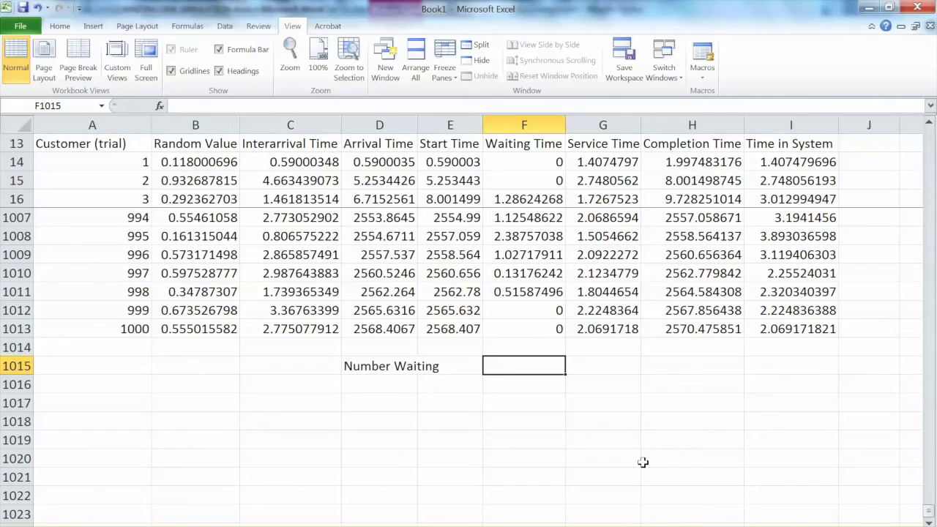
pyautogui.click(522, 126)
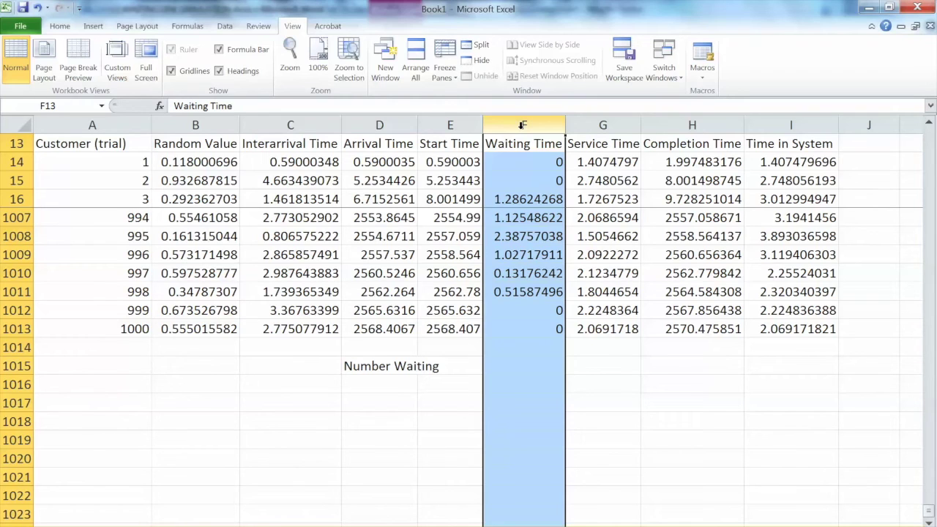
pyautogui.click(531, 365)
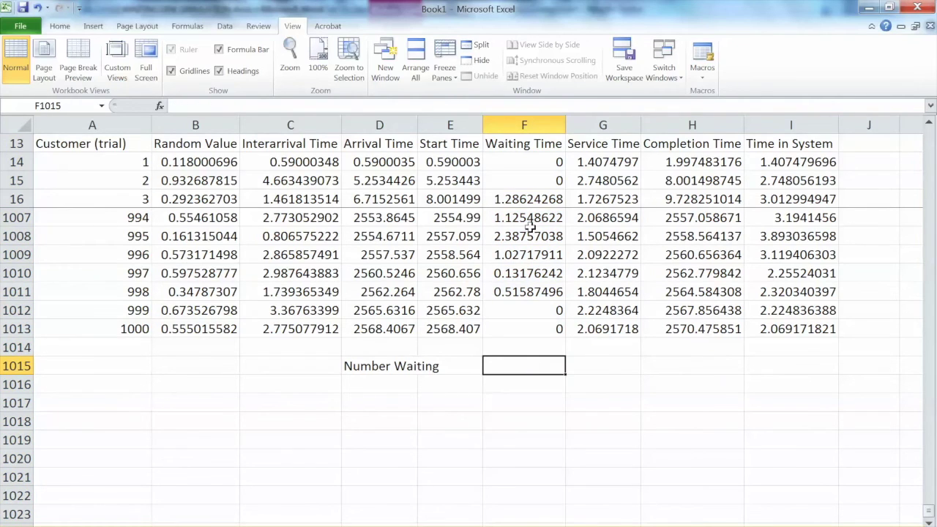
pyautogui.write('=')
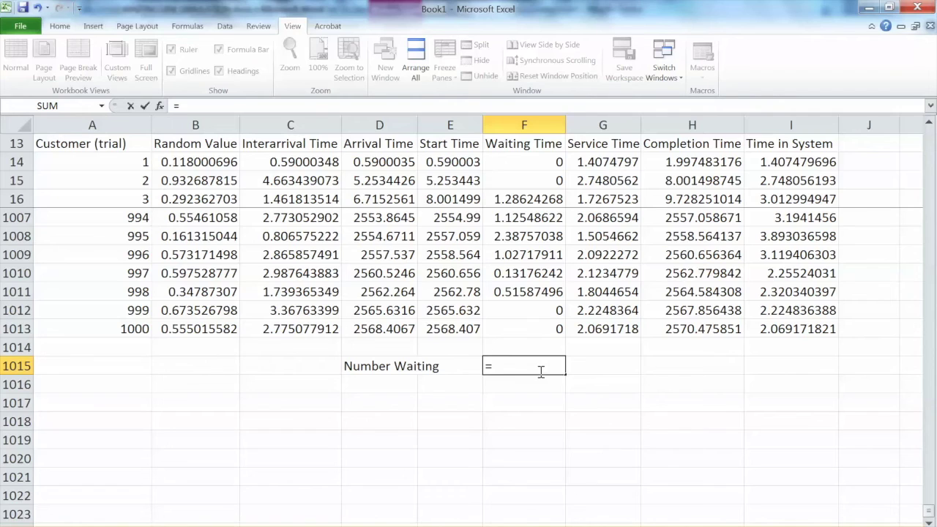
pyautogui.write('countif')
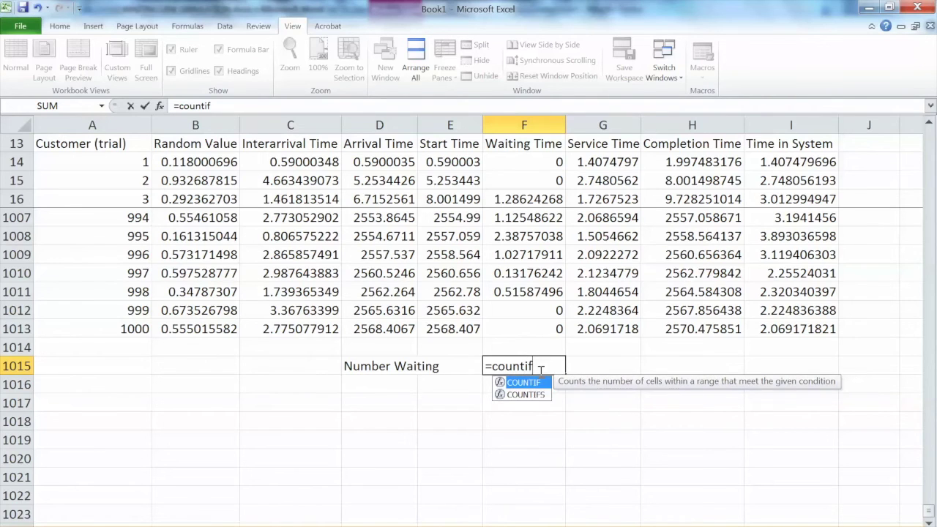
pyautogui.write('(')
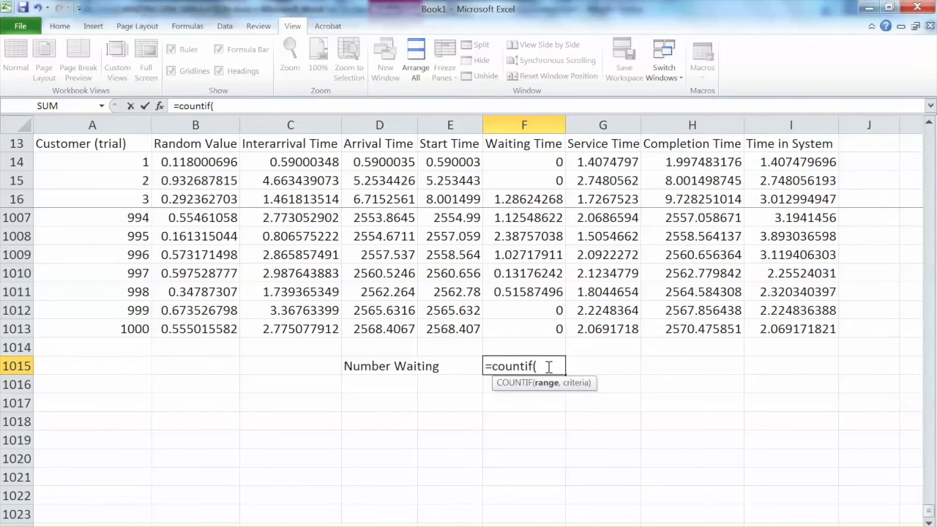
pyautogui.write('f')
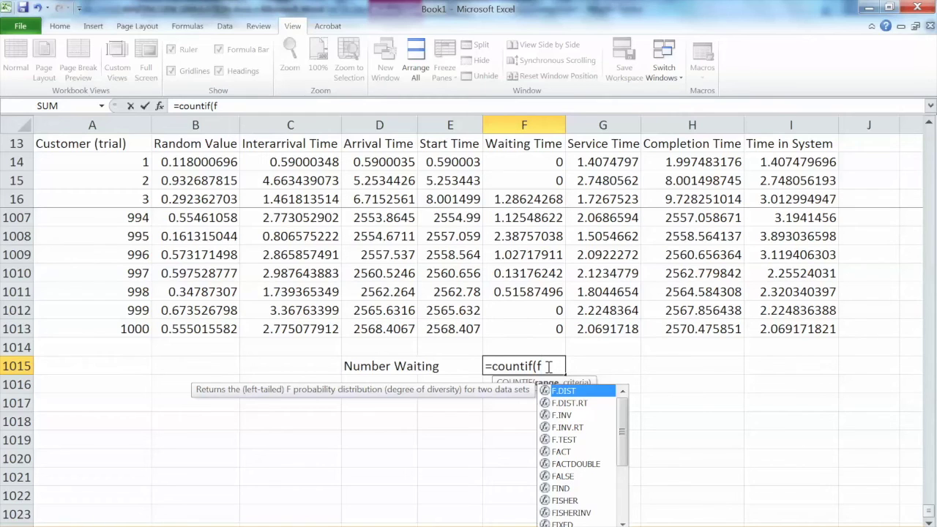
pyautogui.write('114')
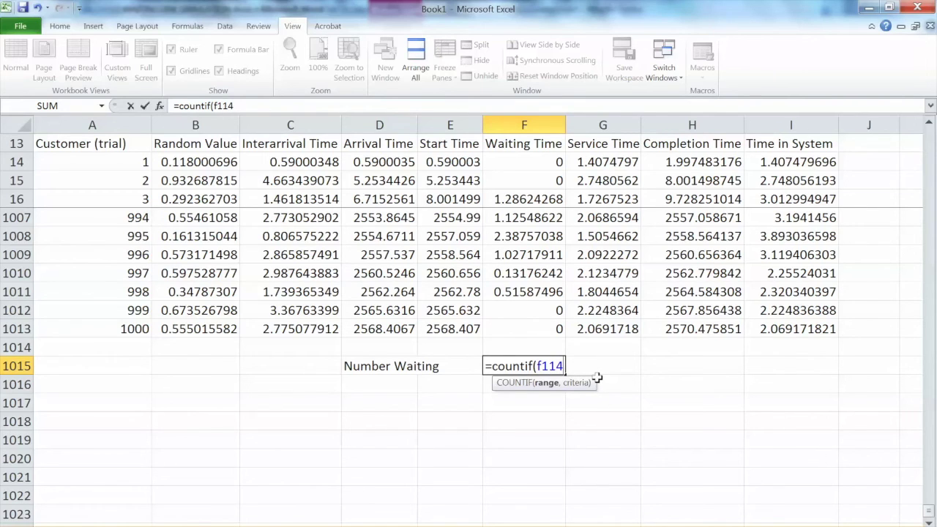
pyautogui.write(':f')
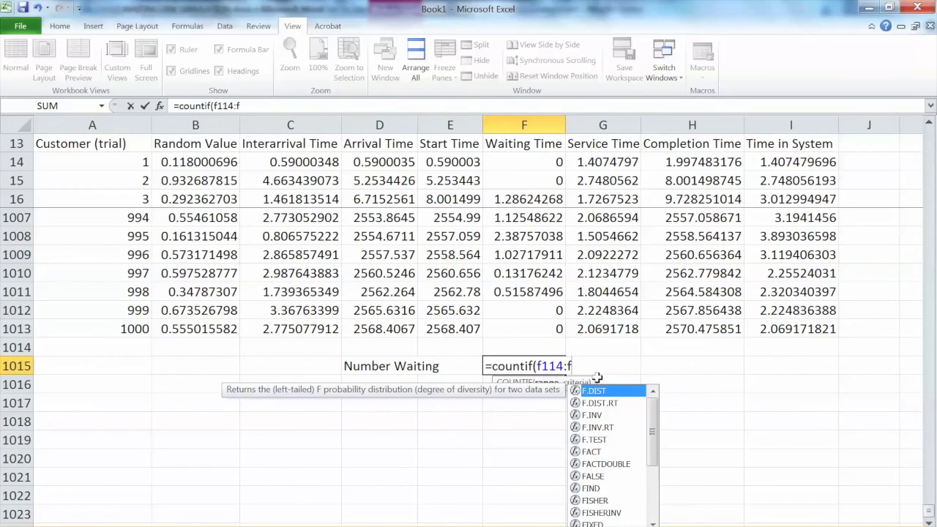
pyautogui.write('1013')
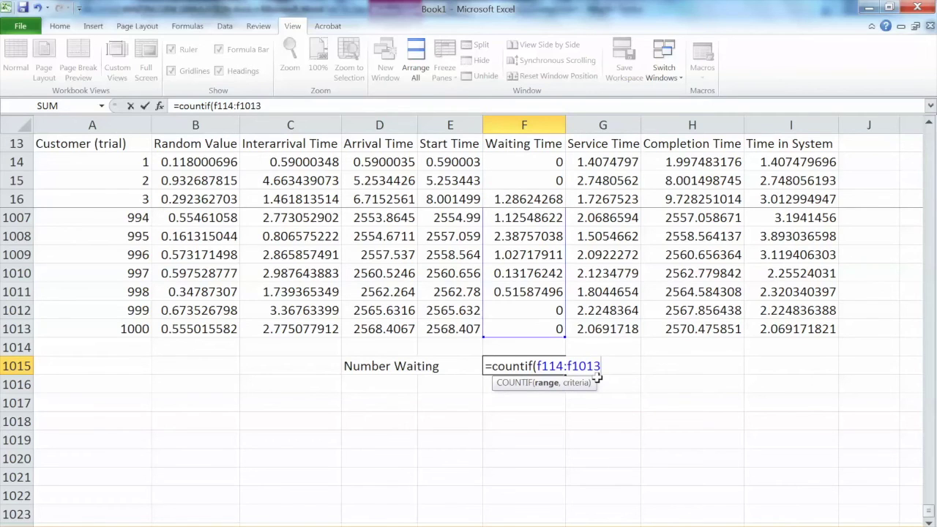
pyautogui.write(',"')
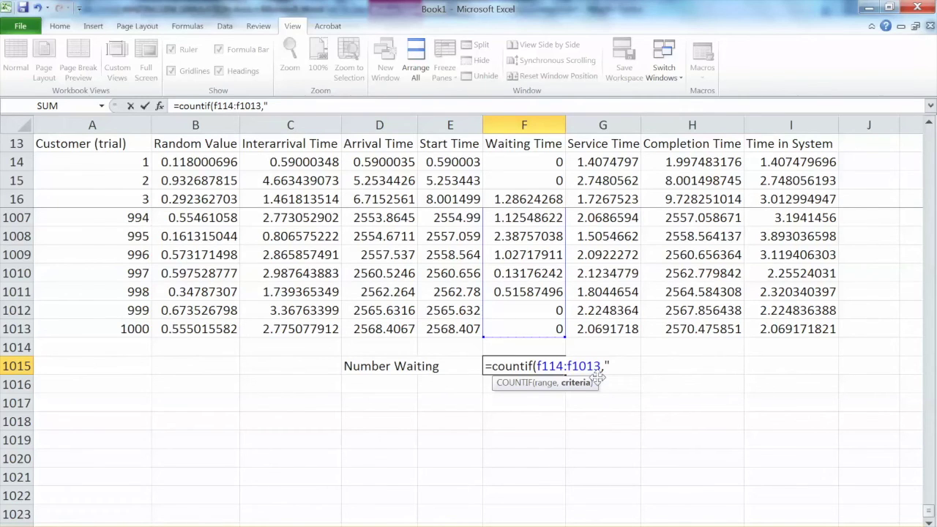
pyautogui.write('>0')
pyautogui.press('BackSpace')
pyautogui.write('0")')
pyautogui.press('Return')
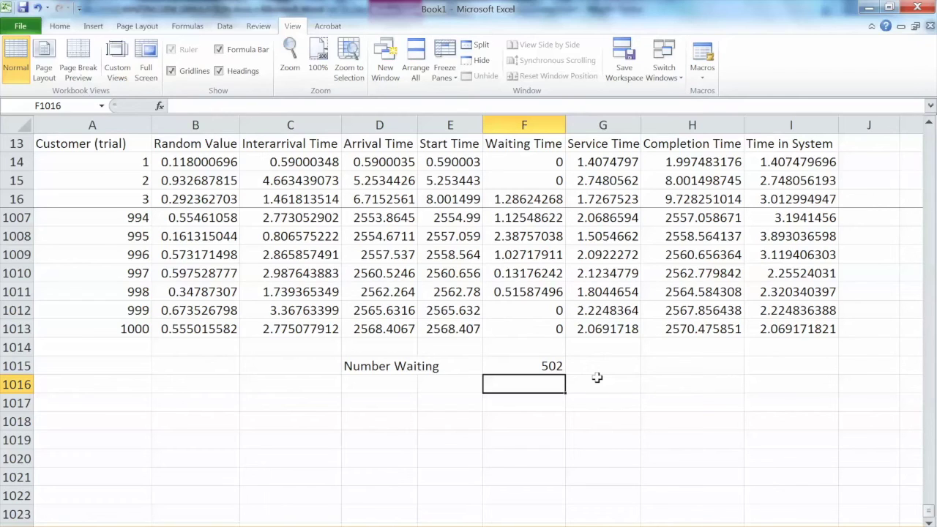
# - Enter the label "Probability of Waiting" in D1016 and select F1016 for its value
pyautogui.press('Left')
pyautogui.press('Left')
pyautogui.write('Proa')
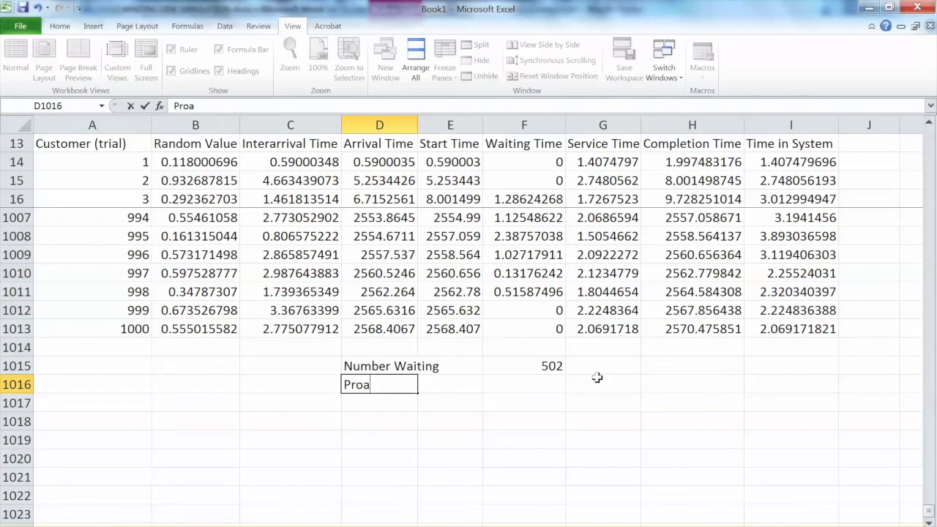
pyautogui.press('BackSpace')
pyautogui.write('bability of Wai')
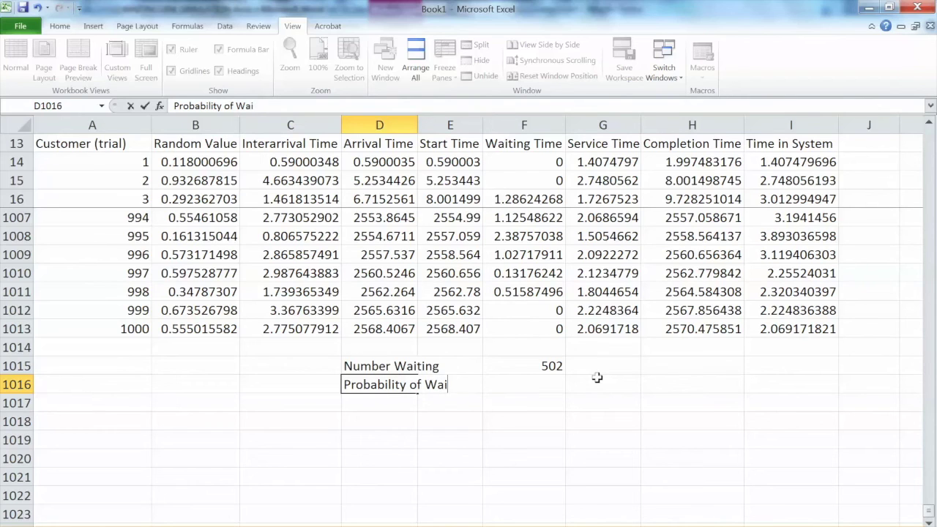
pyautogui.write('ting')
pyautogui.press('Tab')
pyautogui.press('Tab')
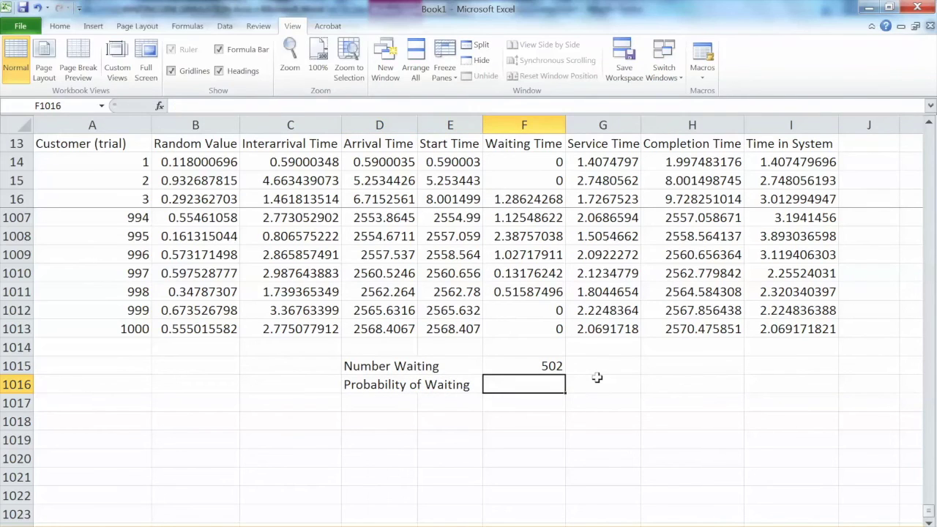
# - Enter =F1015/900 in F1016 to compute the probability of waiting
pyautogui.write('=')
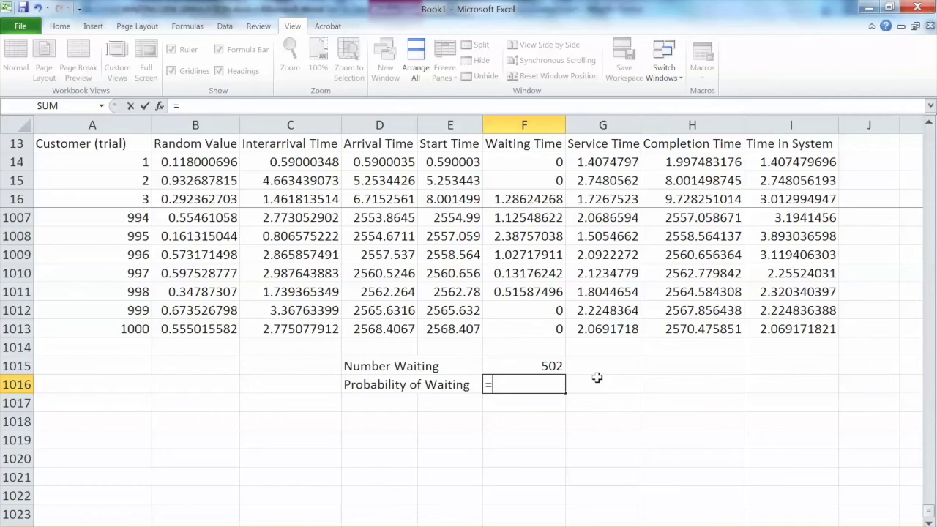
pyautogui.click(538, 366)
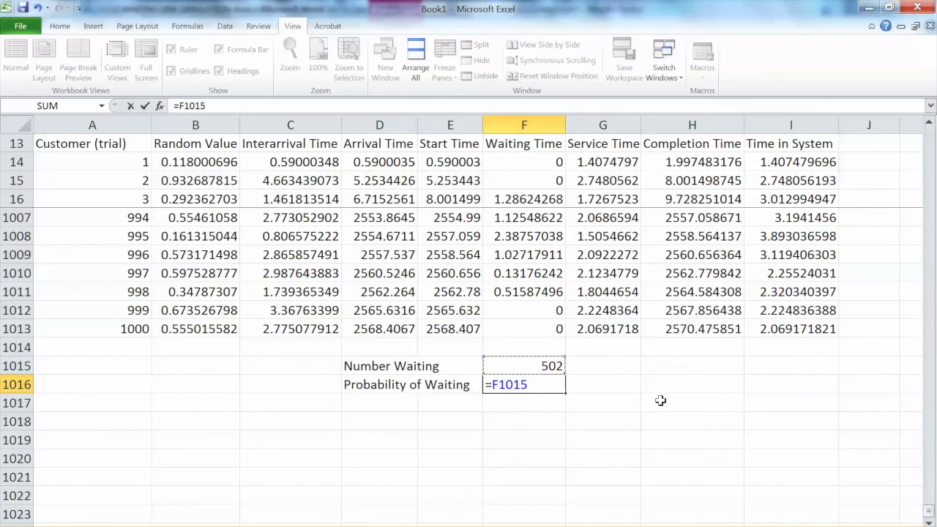
pyautogui.write('/900')
pyautogui.press('Return')
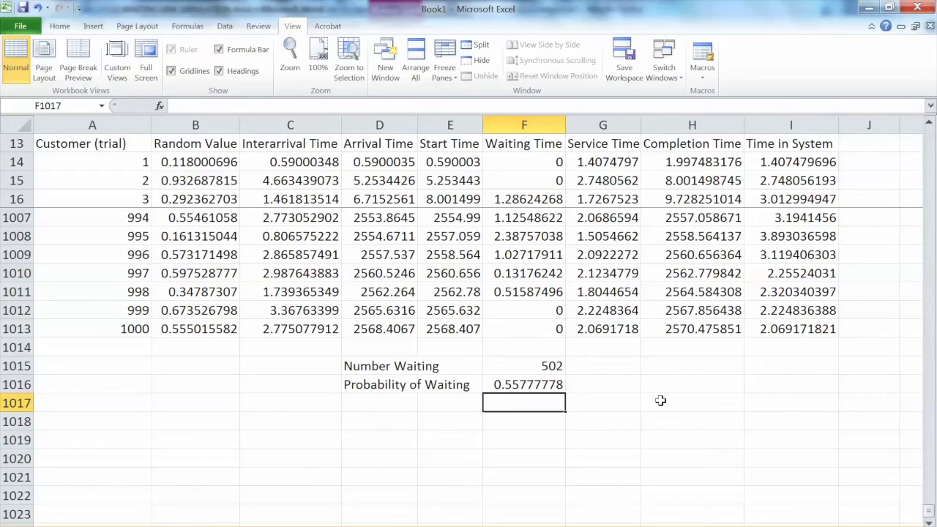
# - Enter the label "Average waiting time" in D1017 and select F1017 for its value
pyautogui.press('Left')
pyautogui.press('Left')
pyautogui.write('Av')
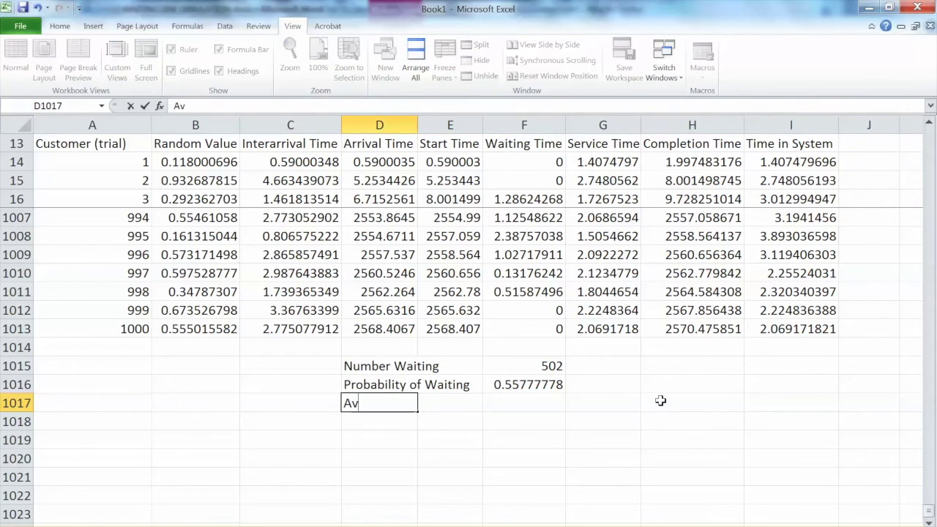
pyautogui.write('erage wai')
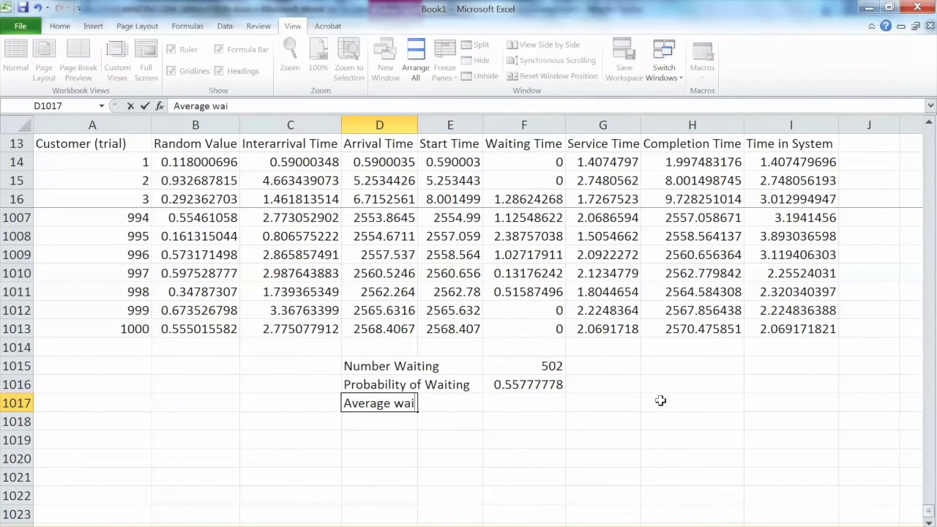
pyautogui.write('ting time')
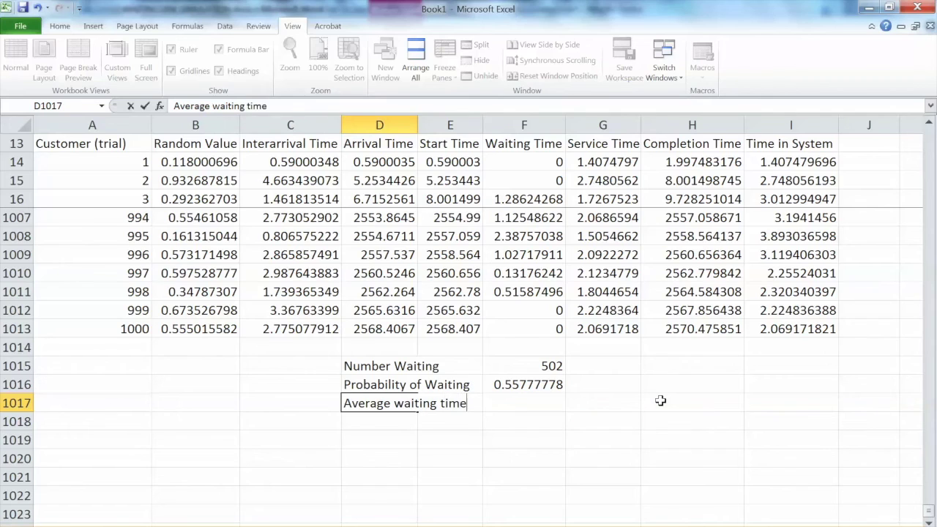
pyautogui.press('Tab')
pyautogui.press('Right')
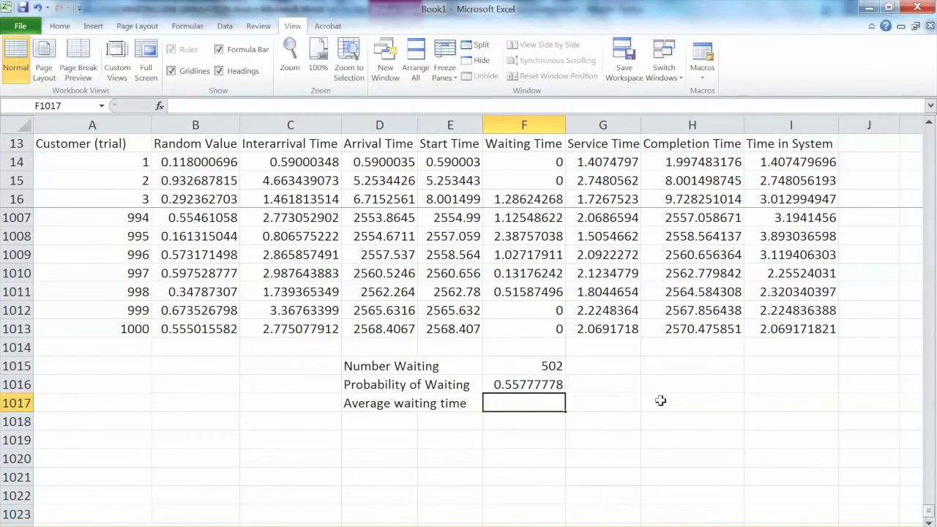
# - Enter =average(f114:f1013) in F1017 to average the waiting times
pyautogui.write('=')
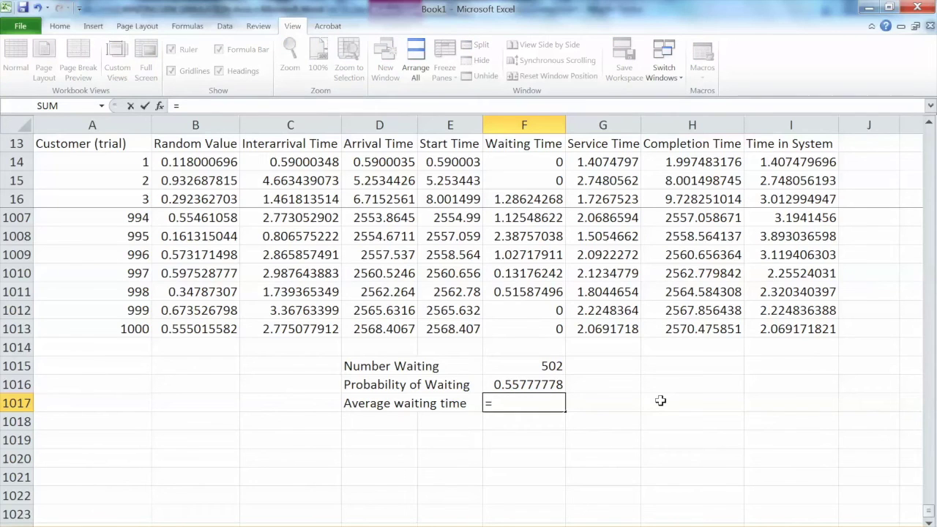
pyautogui.write('avera')
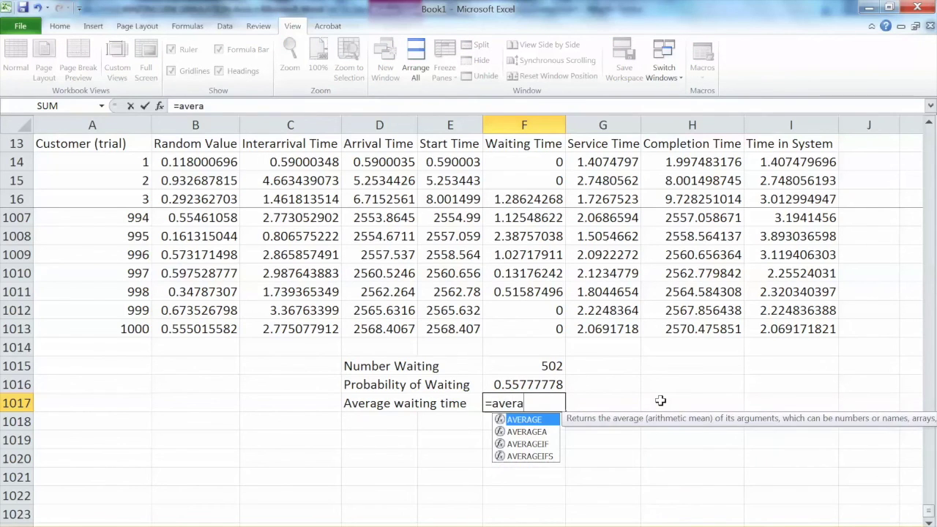
pyautogui.write('ge(')
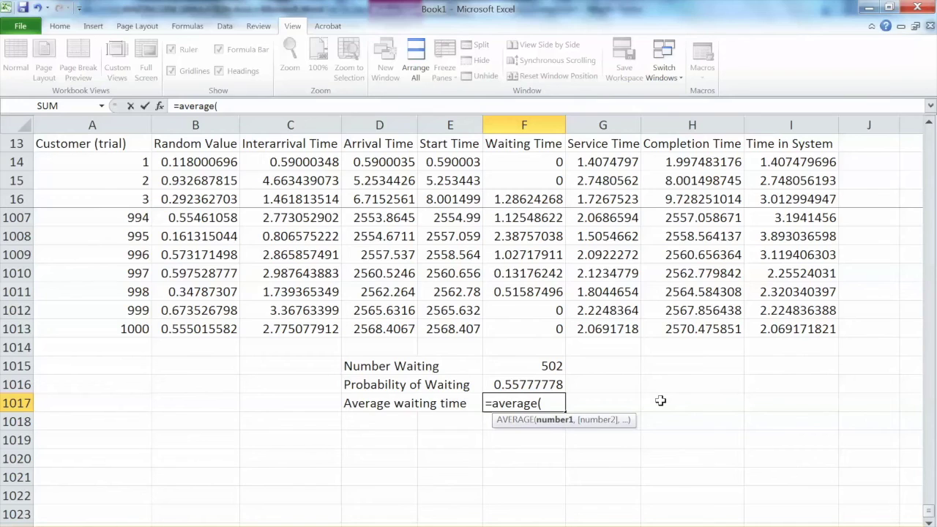
pyautogui.write('f')
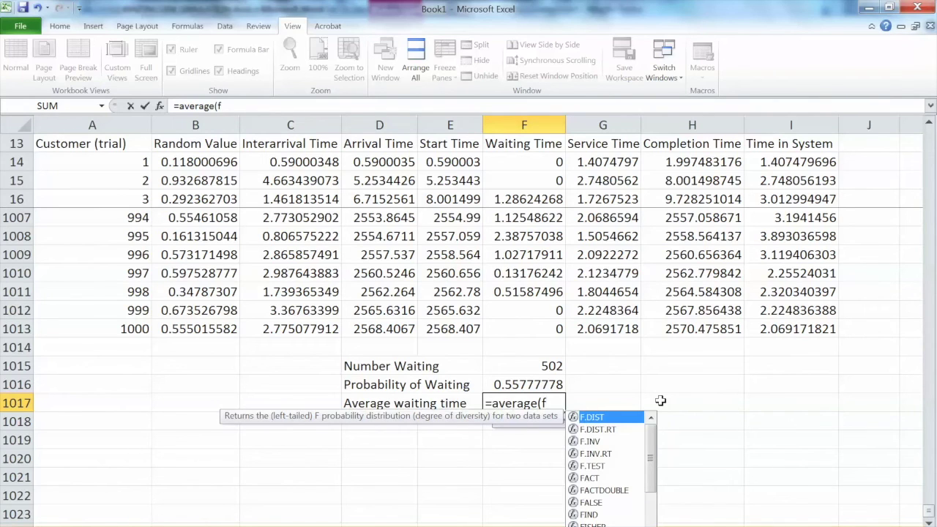
pyautogui.write('114:f1013)')
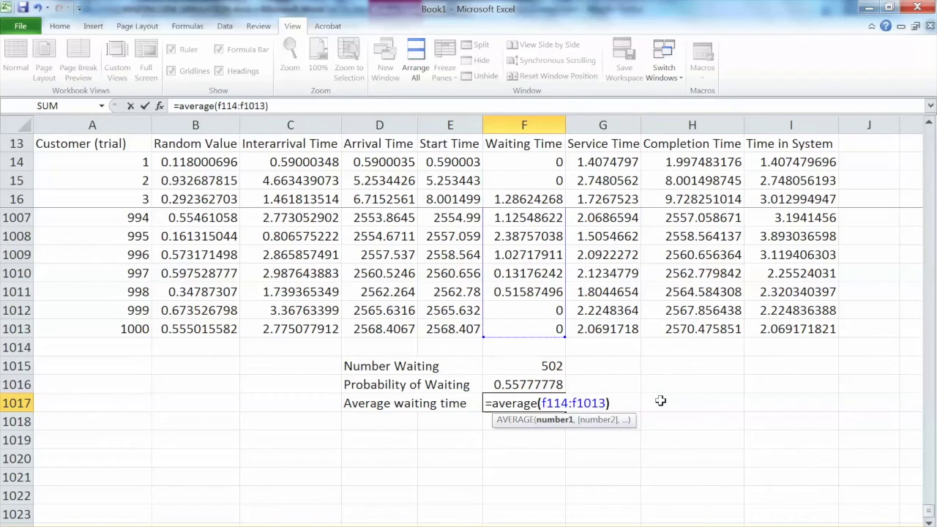
pyautogui.press('Return')
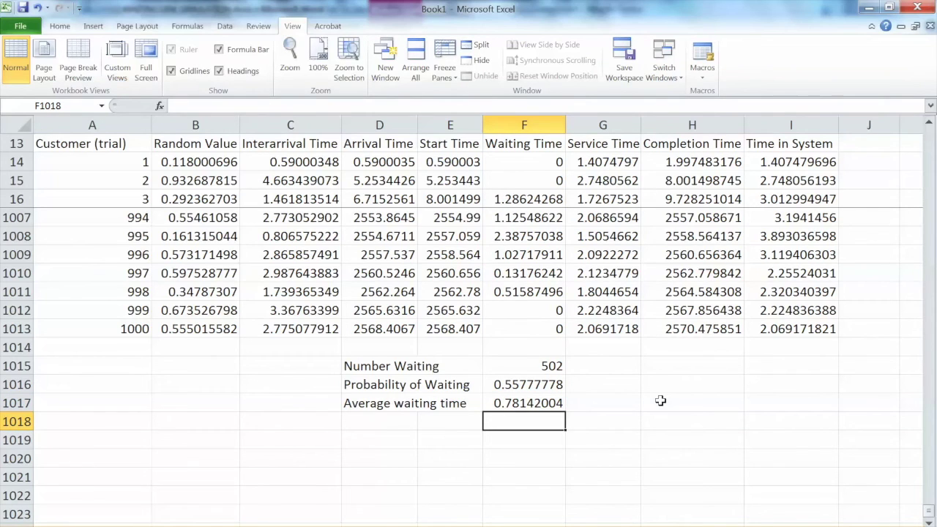
# - Enter the label "Maximum waiting time" in D1018 and select F1018 for its value
pyautogui.press('Left')
pyautogui.press('Left')
pyautogui.scroll(-2, 567, 390)
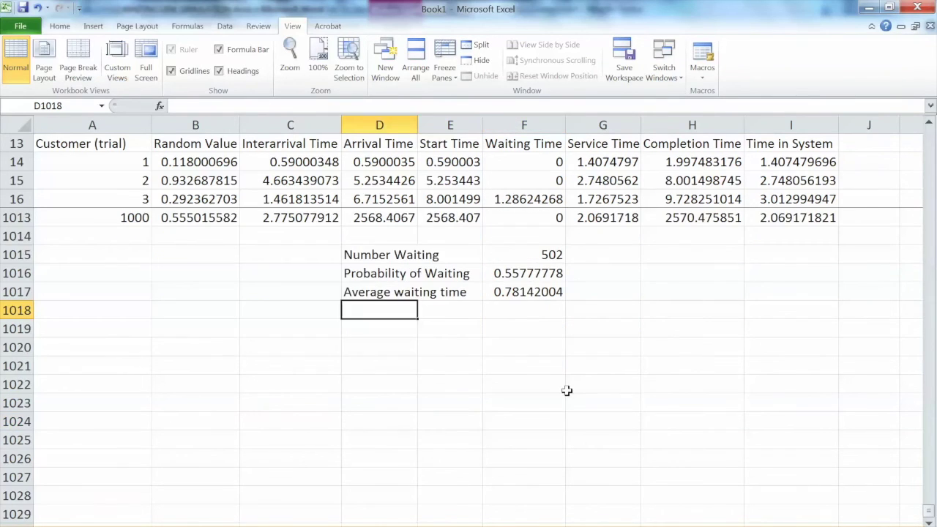
pyautogui.write('Maximum waitinh')
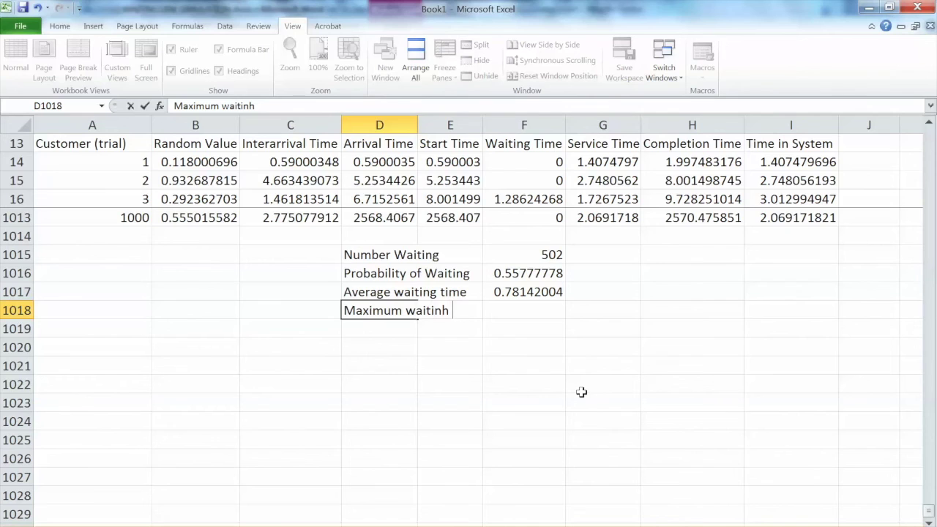
pyautogui.press('BackSpace')
pyautogui.write('g time')
pyautogui.press('Tab')
pyautogui.press('Tab')
# - Enter =max(f114:f1013) in F1018 to find the longest waiting time
pyautogui.write('=')
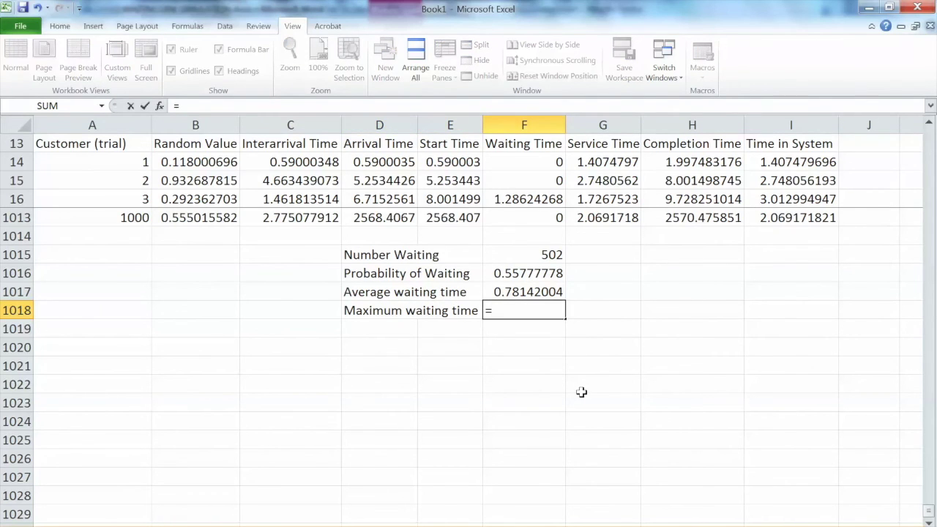
pyautogui.write('max(')
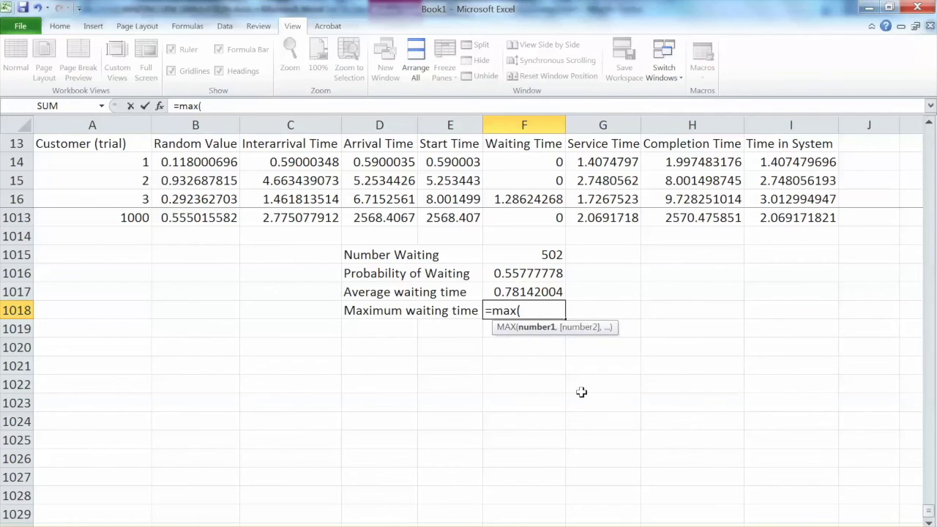
pyautogui.write('f114:f1013)')
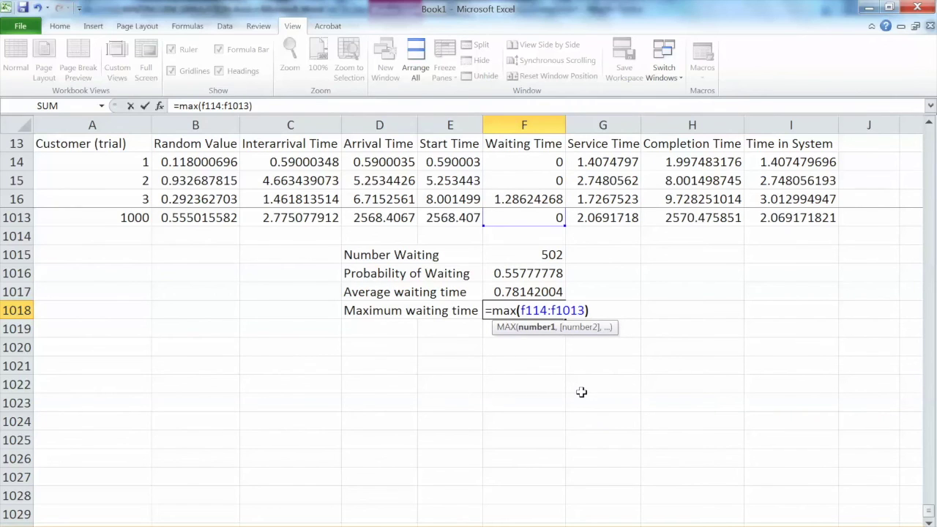
pyautogui.press('Return')
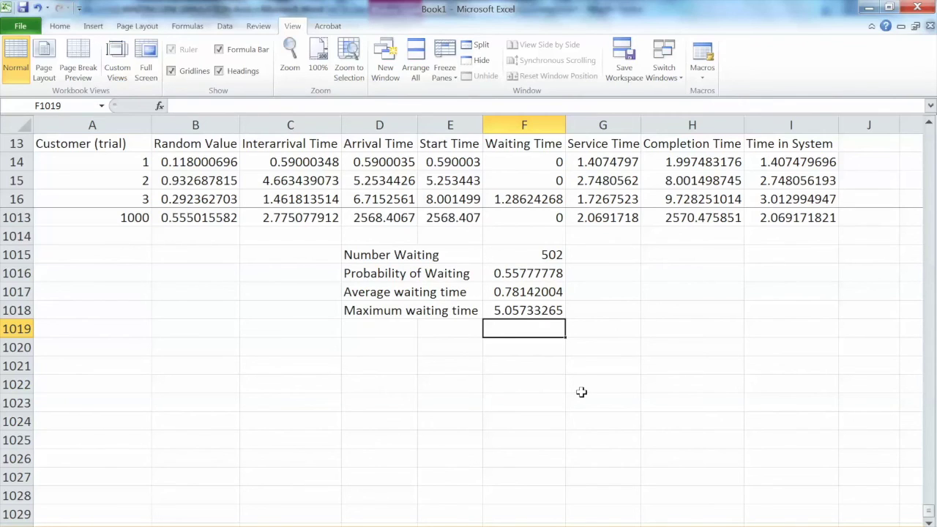
# - Enter the label "Utilization of ATM" in D1019 and select F1019 for its value
pyautogui.press('Left')
pyautogui.press('Left')
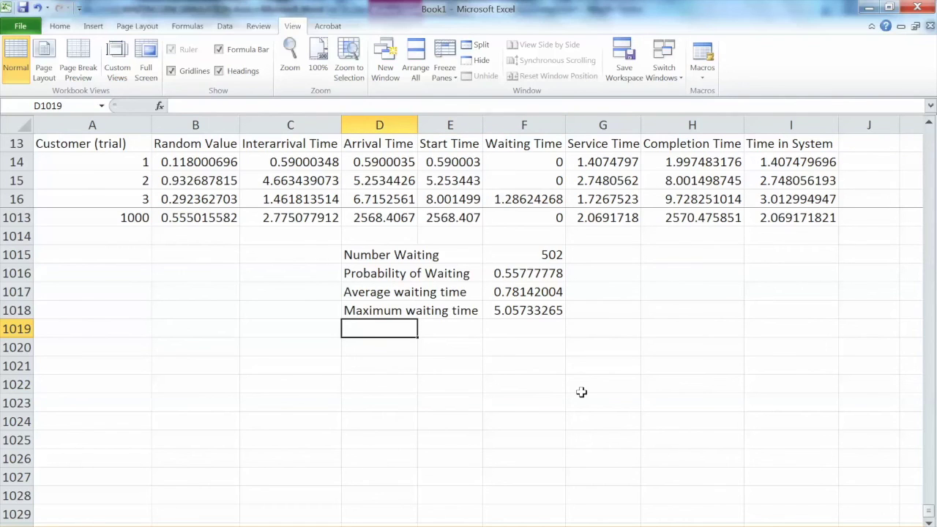
pyautogui.write('Ut')
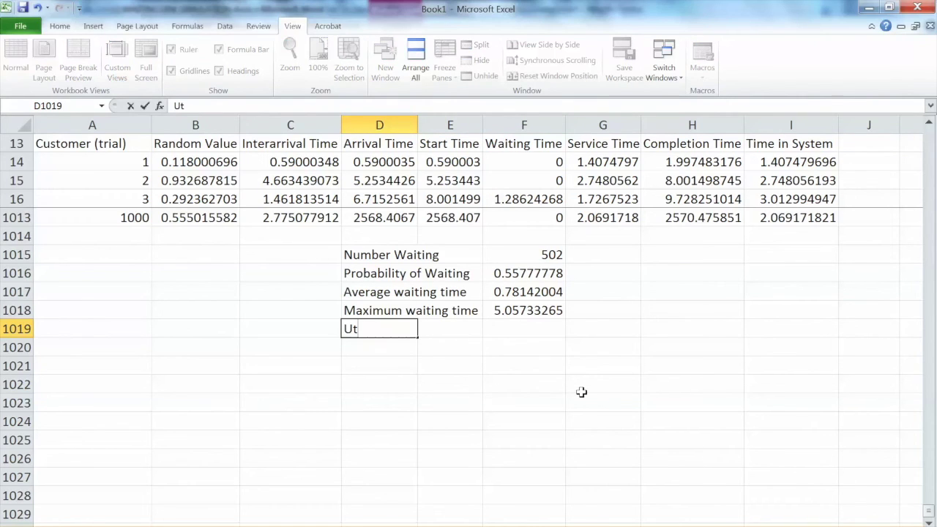
pyautogui.write('ilization of T')
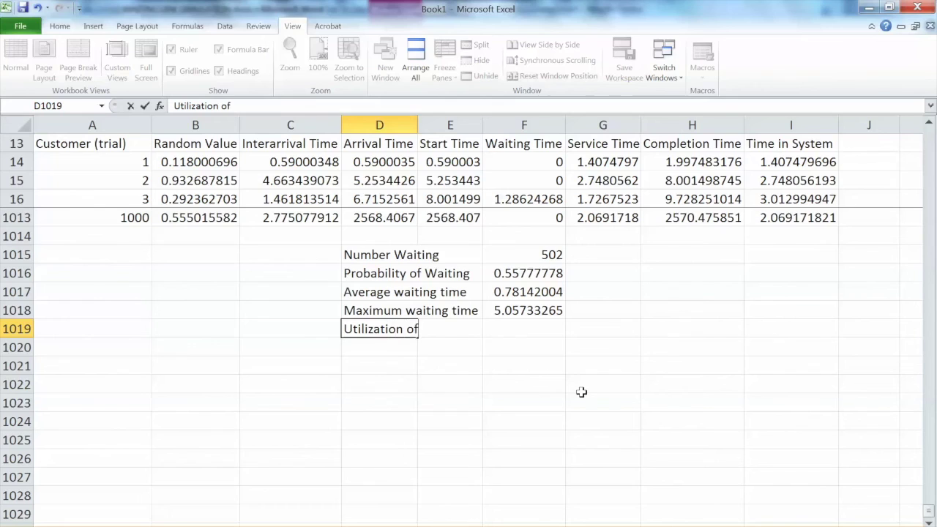
pyautogui.press('BackSpace')
pyautogui.write('ATM')
pyautogui.press('Right')
pyautogui.press('Right')
# - Enter =sum(g114:g1013)/(H1013-h114) in F1019 to divide total service time by the elapsed completion time
pyautogui.write('=')
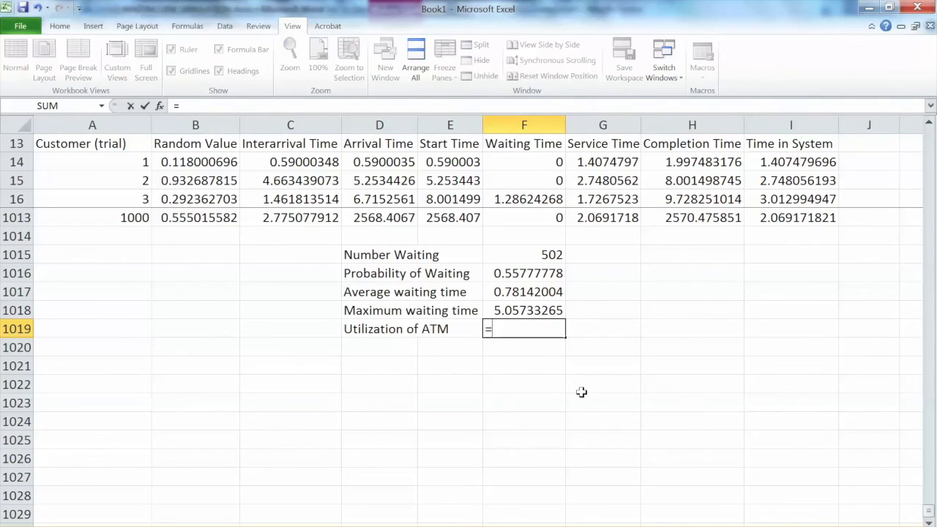
pyautogui.write('sum(')
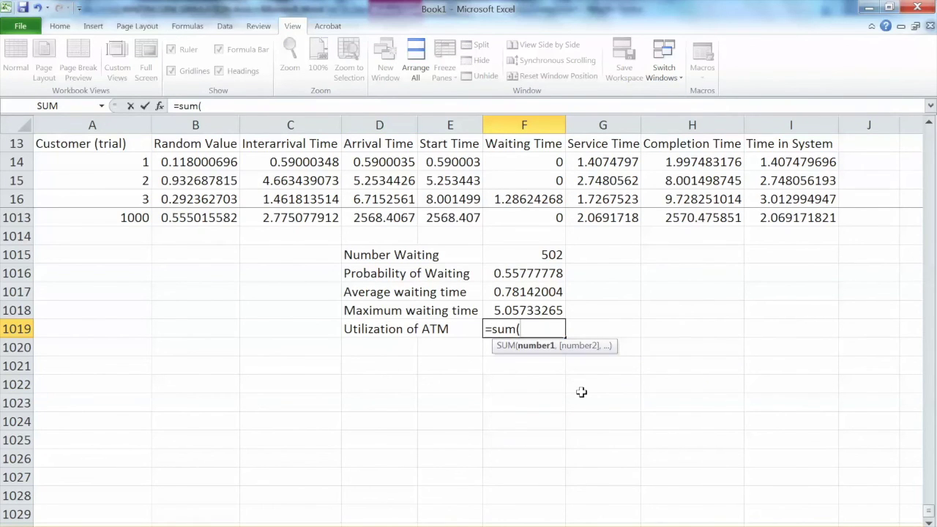
pyautogui.write('g114')
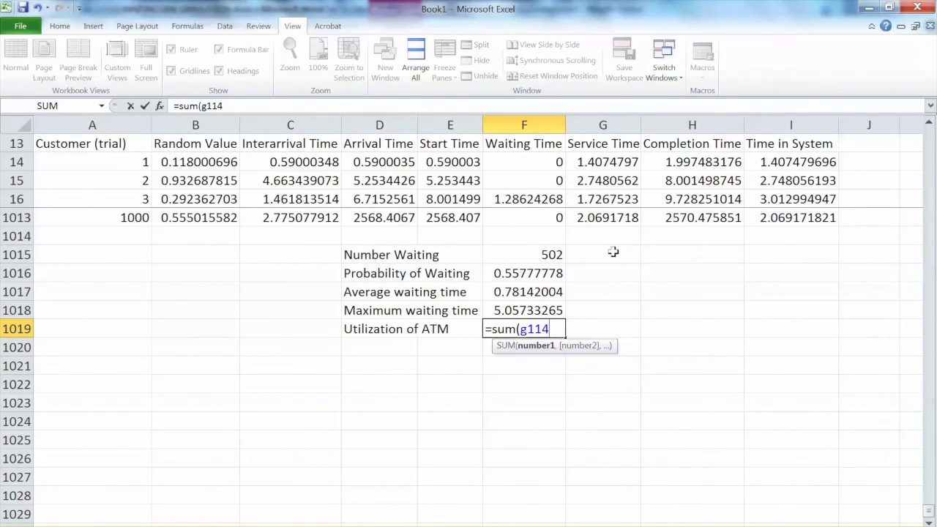
pyautogui.write(':g103)')
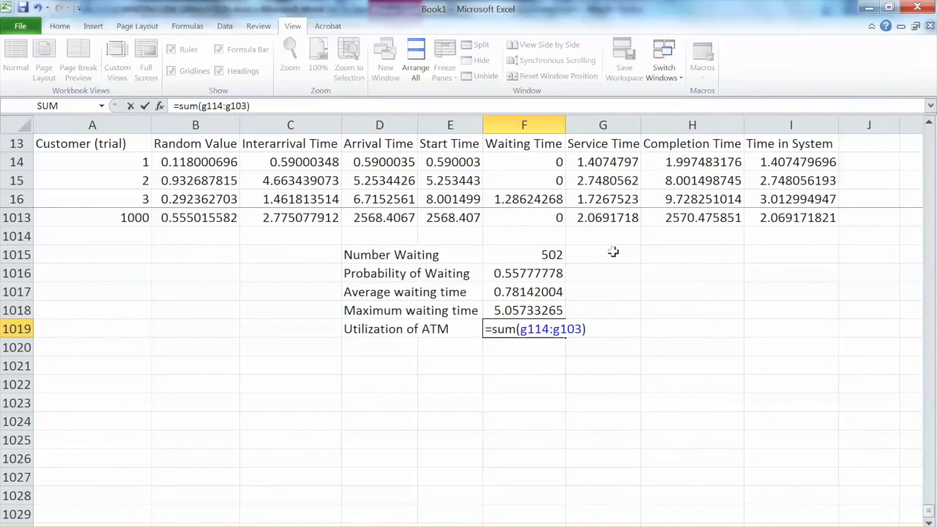
pyautogui.write('/(')
pyautogui.click(685, 218)
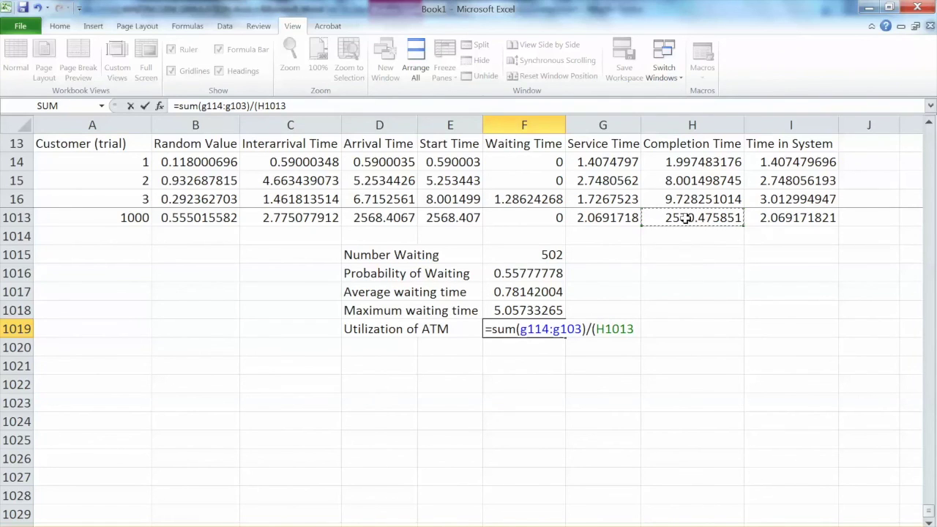
pyautogui.write('-h')
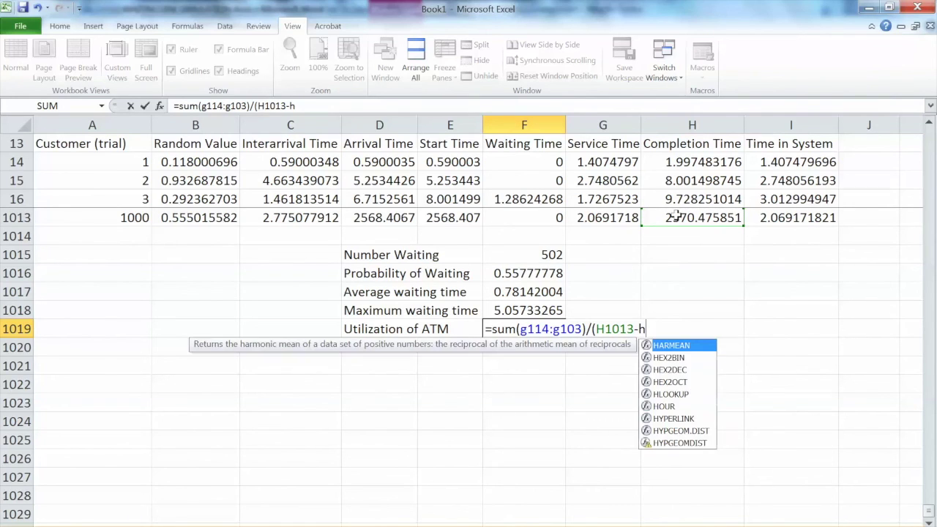
pyautogui.write('114')
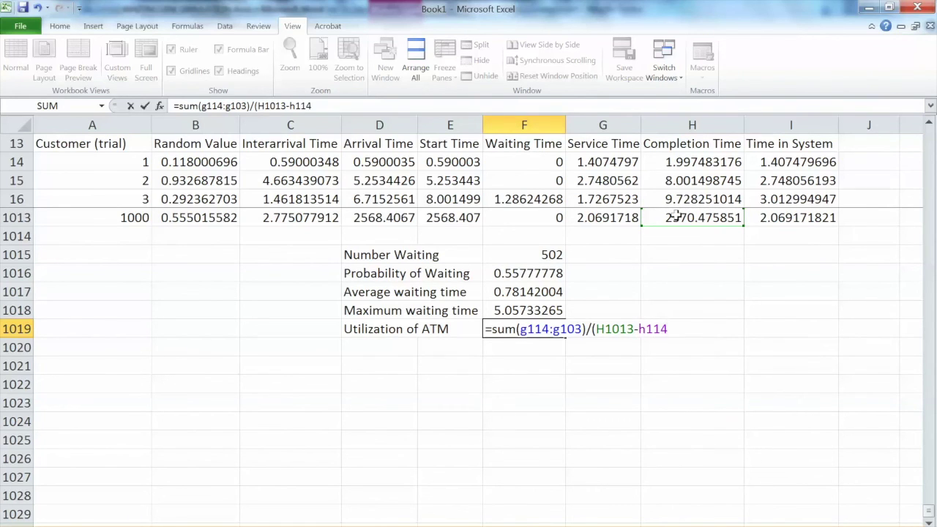
pyautogui.write(')')
pyautogui.click(575, 329)
pyautogui.write('1')
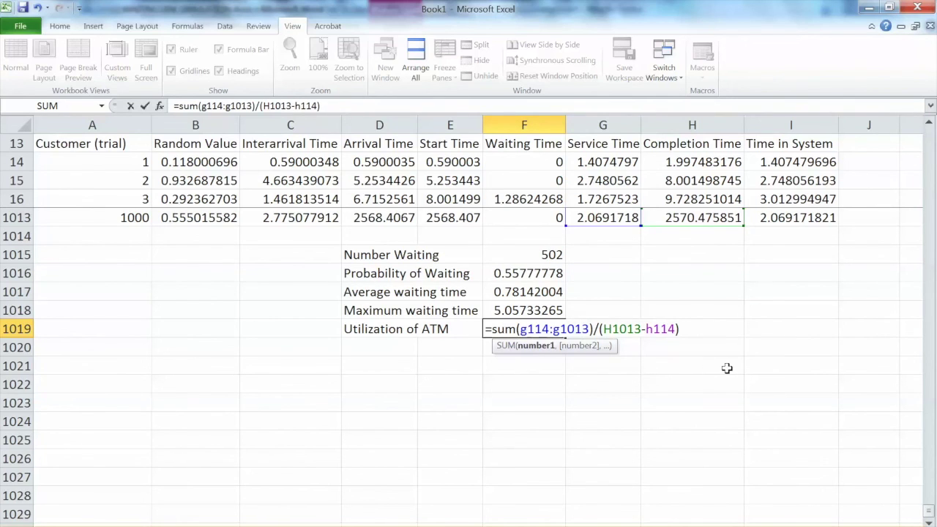
pyautogui.press('Return')
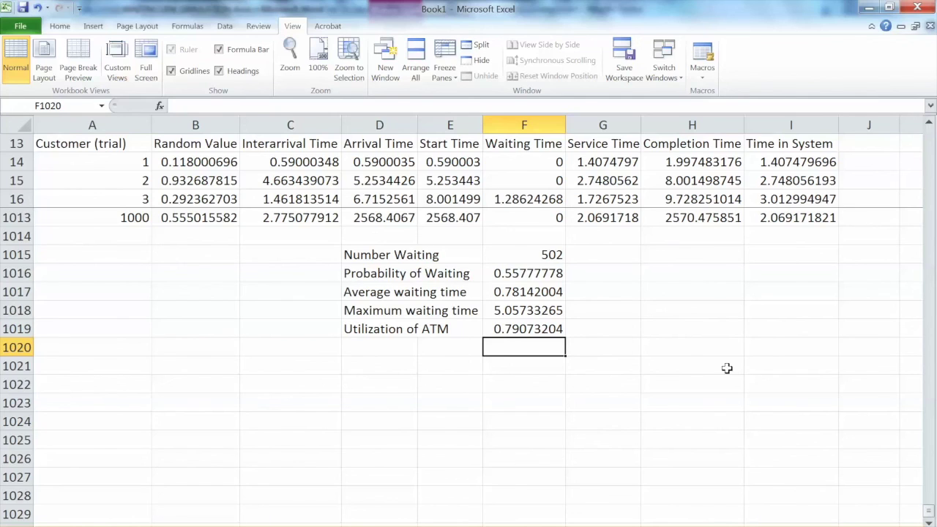
# - Enter the label "Number Waiting > 1 minute" in D1020 and select F1020 for its value
pyautogui.click(380, 347)
pyautogui.write('Number of')
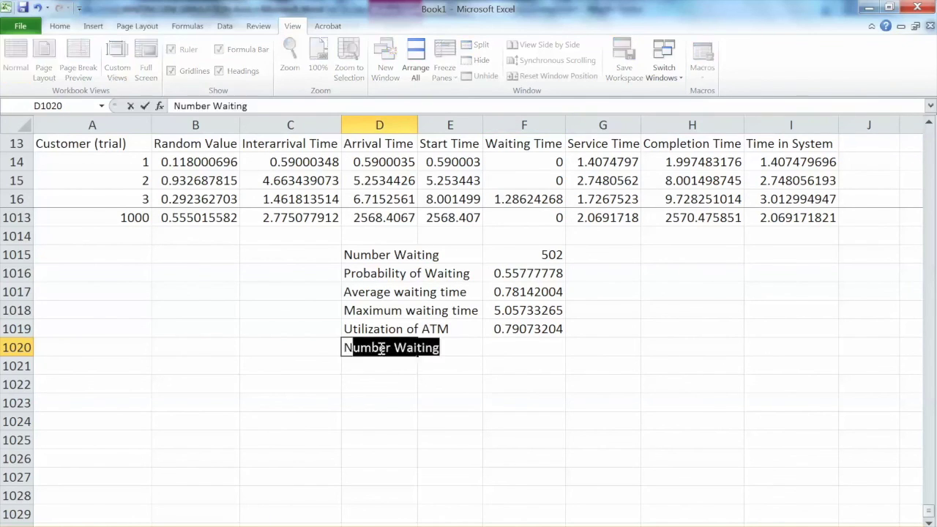
pyautogui.press('BackSpace')
pyautogui.press('BackSpace')
pyautogui.write('Wa')
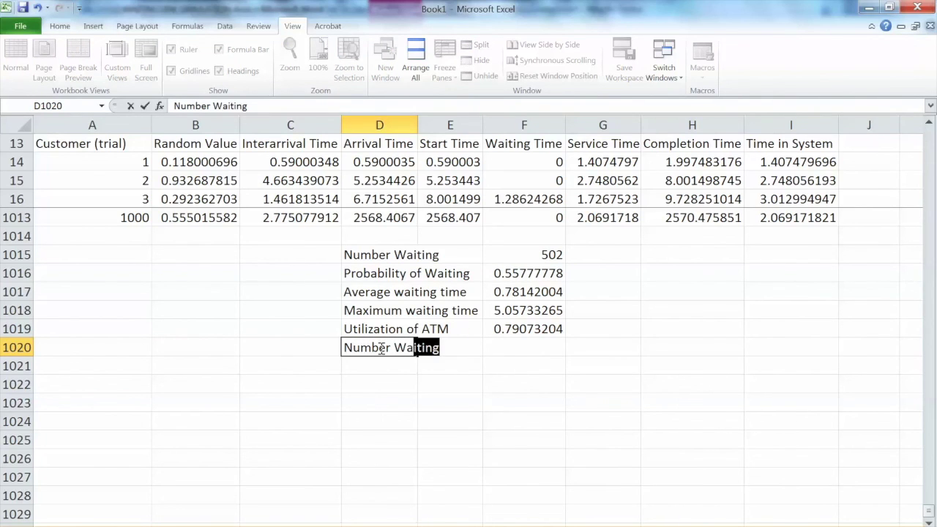
pyautogui.write('iting > 1 minute')
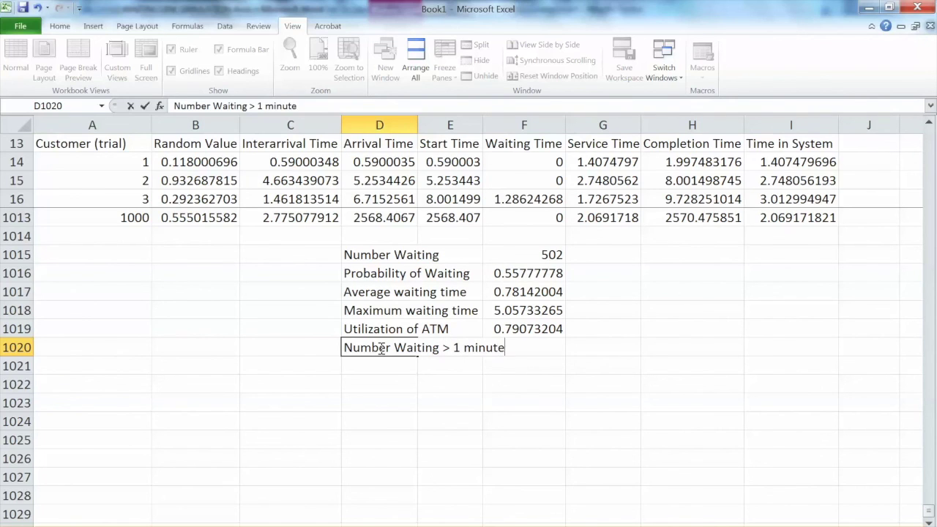
pyautogui.press('Return')
pyautogui.press('Up')
pyautogui.press('Right')
pyautogui.press('Right')
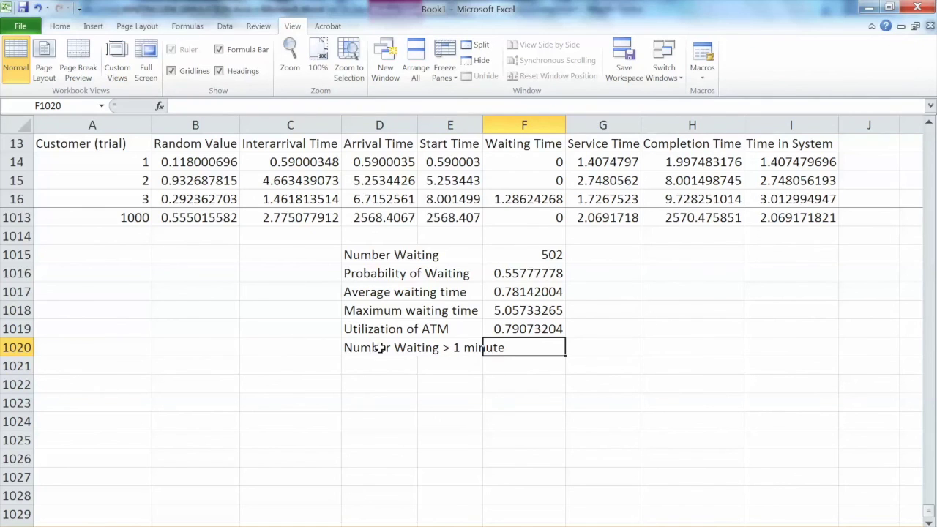
# - Enter =countif(f114:f1013,">1") in F1020 to count the customers waiting longer than one minute
pyautogui.write('=')
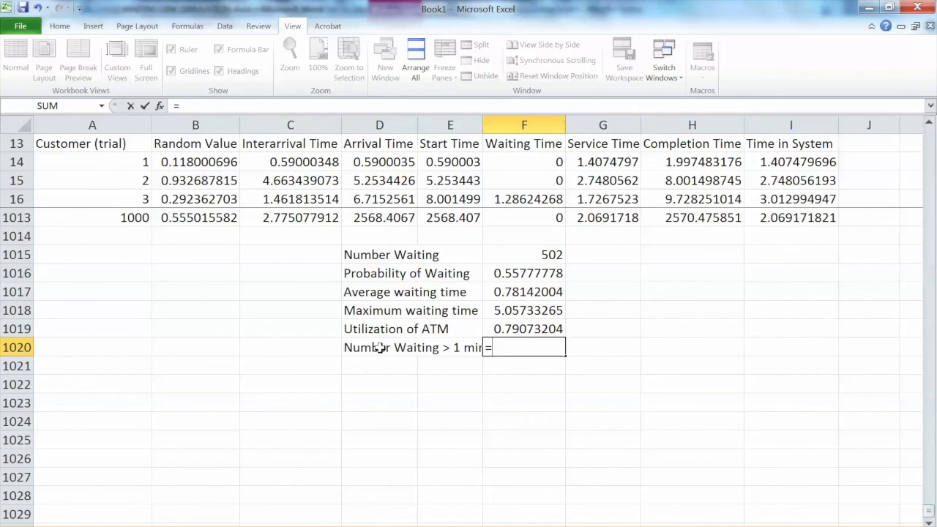
pyautogui.write('countfi')
pyautogui.press('BackSpace')
pyautogui.press('BackSpace')
pyautogui.write('if')
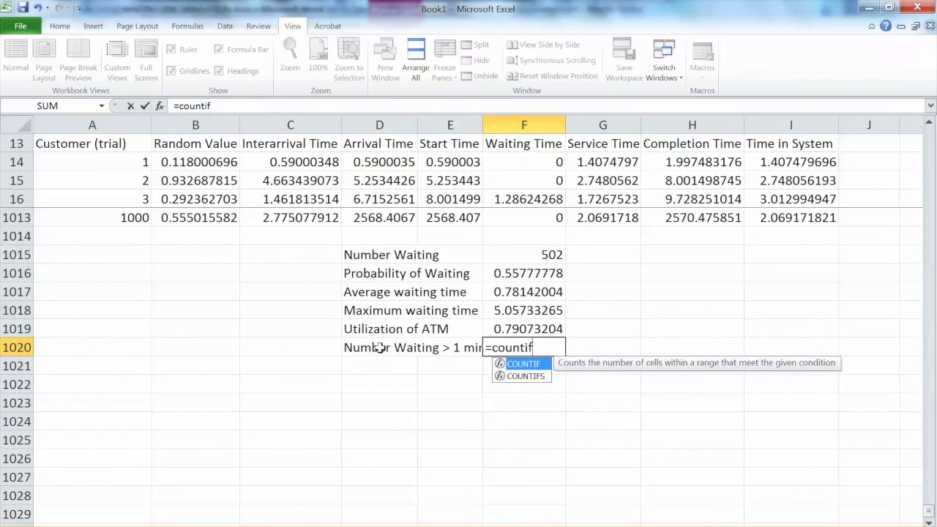
pyautogui.write('(f114:')
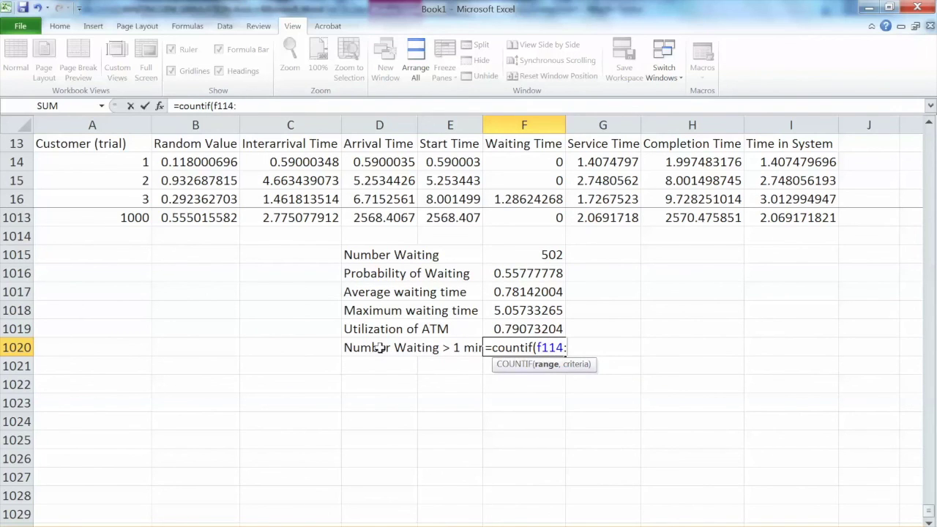
pyautogui.write('f1013')
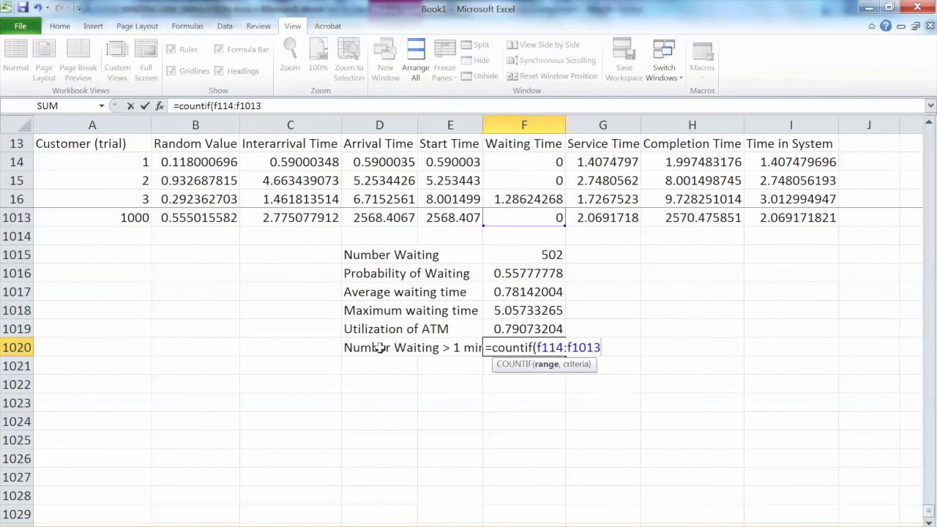
pyautogui.write(')')
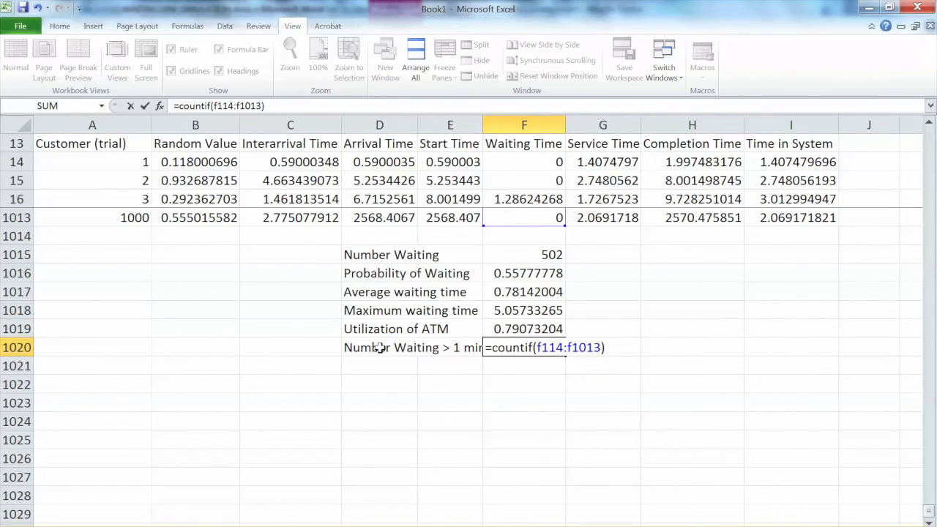
pyautogui.press('BackSpace')
pyautogui.write(',">1"')
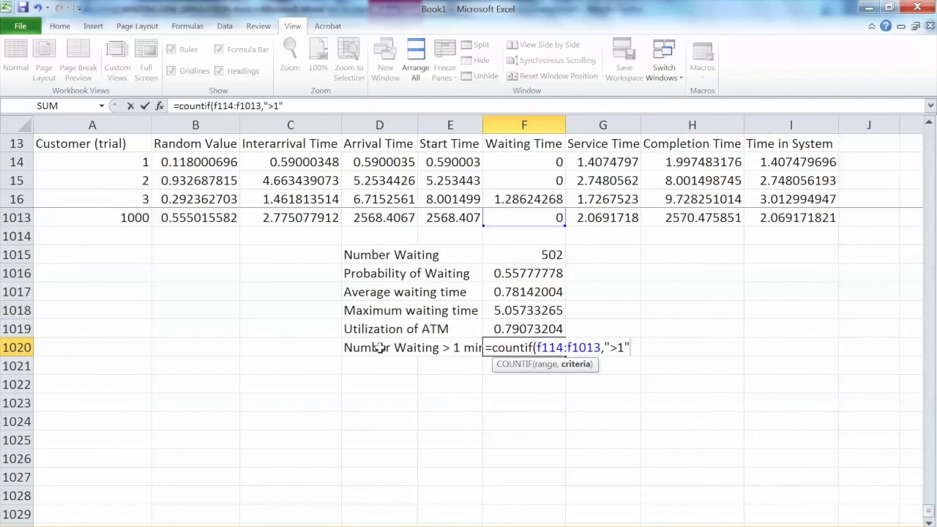
pyautogui.write(')')
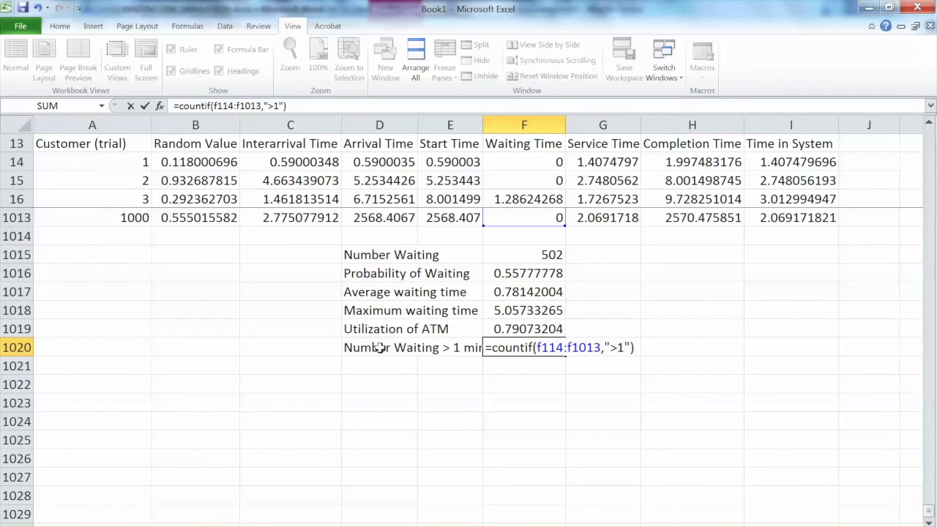
pyautogui.press('Return')
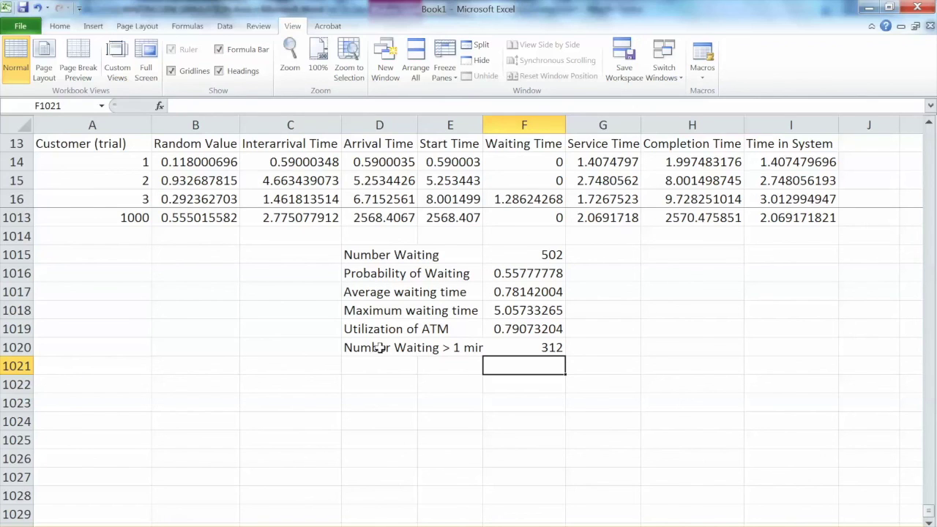
# - Enter the label "Probability of Waiting >1 min" in D1021 and select F1021 for its value
pyautogui.press('Left')
pyautogui.press('Left')
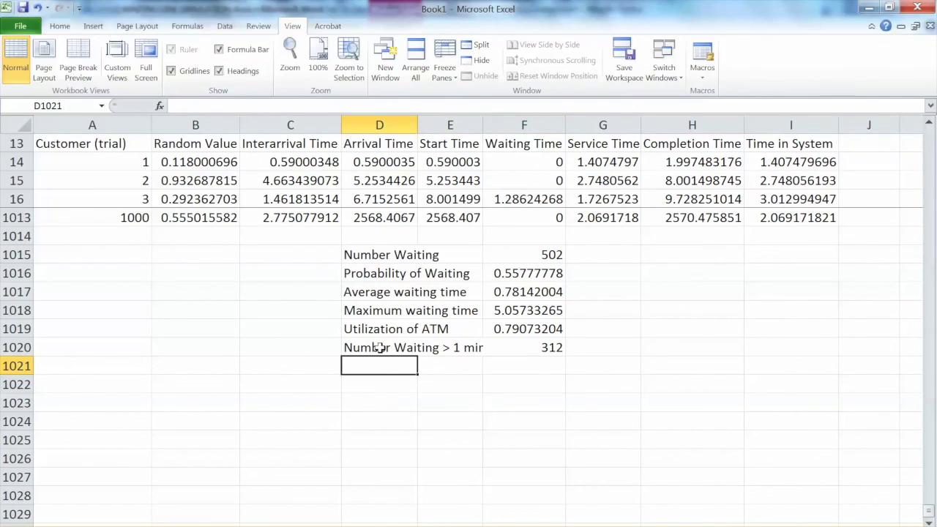
pyautogui.write('Probabul')
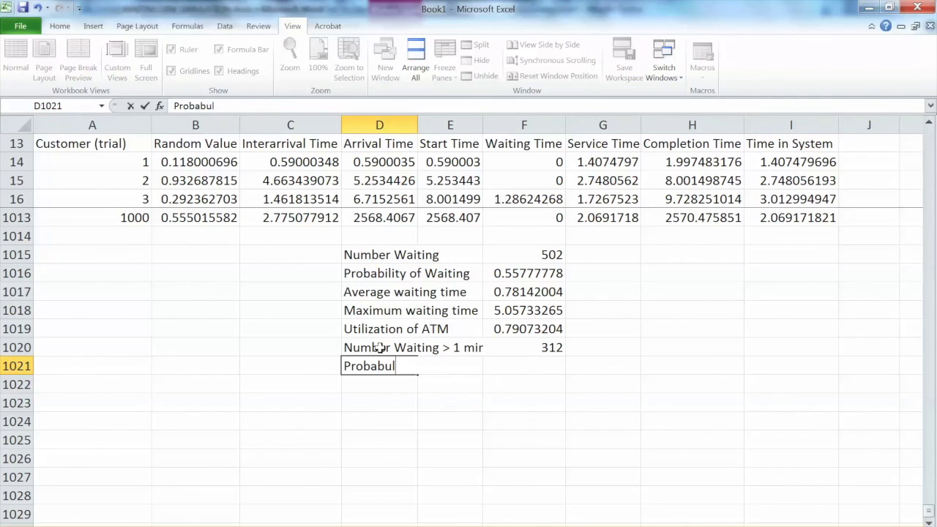
pyautogui.press('BackSpace')
pyautogui.press('BackSpace')
pyautogui.press('BackSpace')
pyautogui.write('bility o')
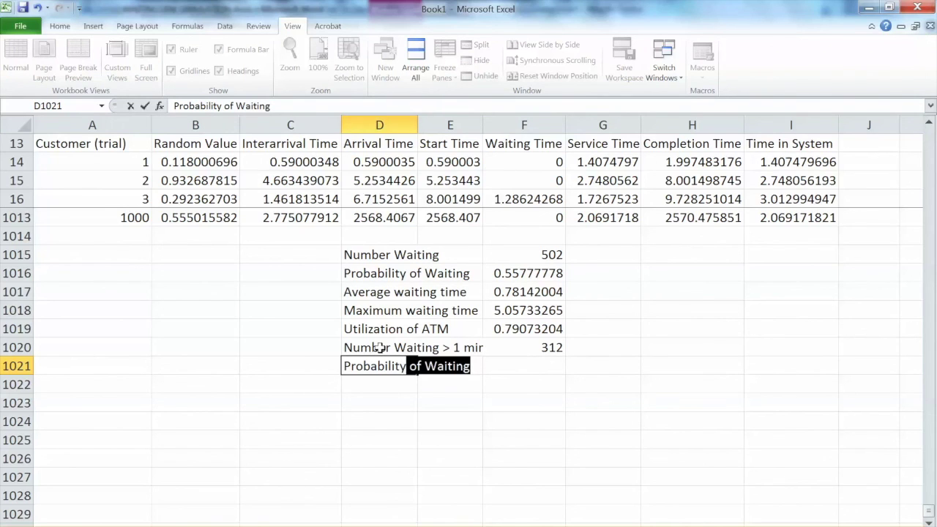
pyautogui.write('f Waiting')
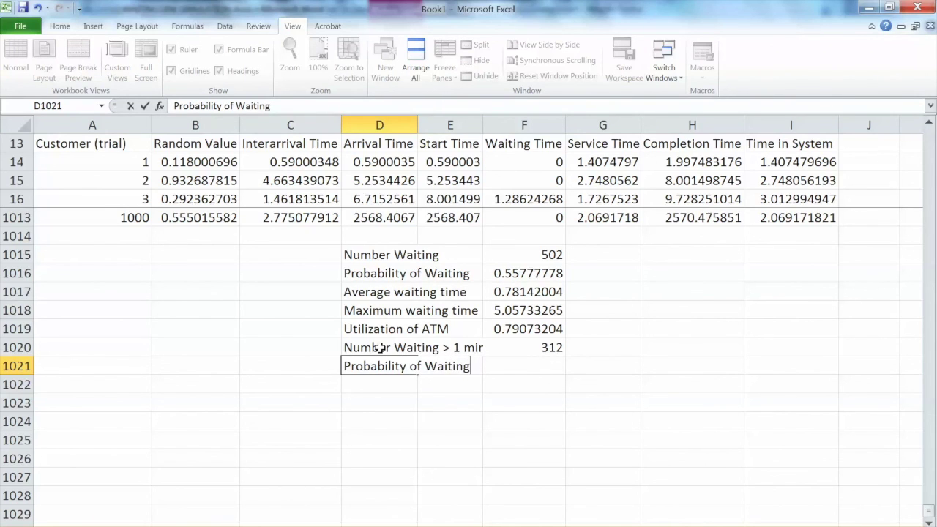
pyautogui.write(' >1 min')
pyautogui.click(561, 370)
# - Enter =F1020/900 in F1021 to compute the probability of waiting more than one minute
pyautogui.write('=')
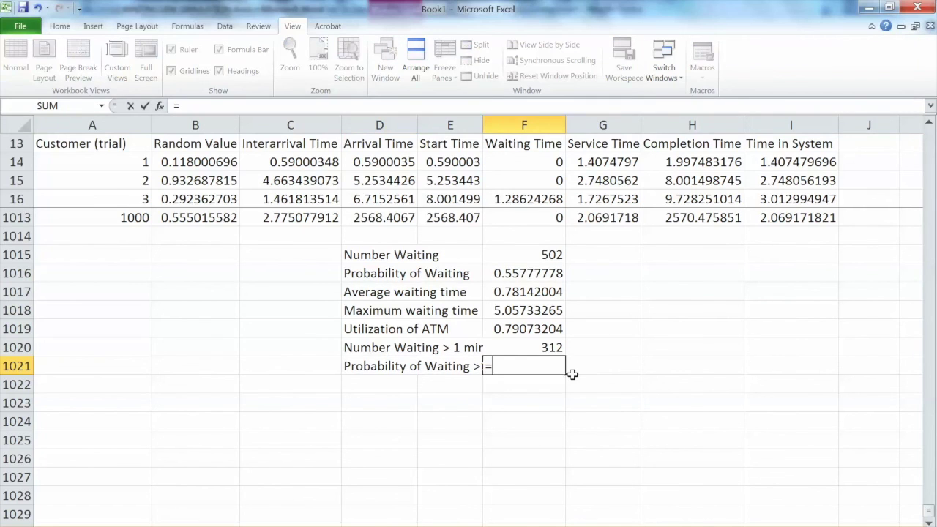
pyautogui.click(537, 348)
pyautogui.write('/90')
pyautogui.press('Return')
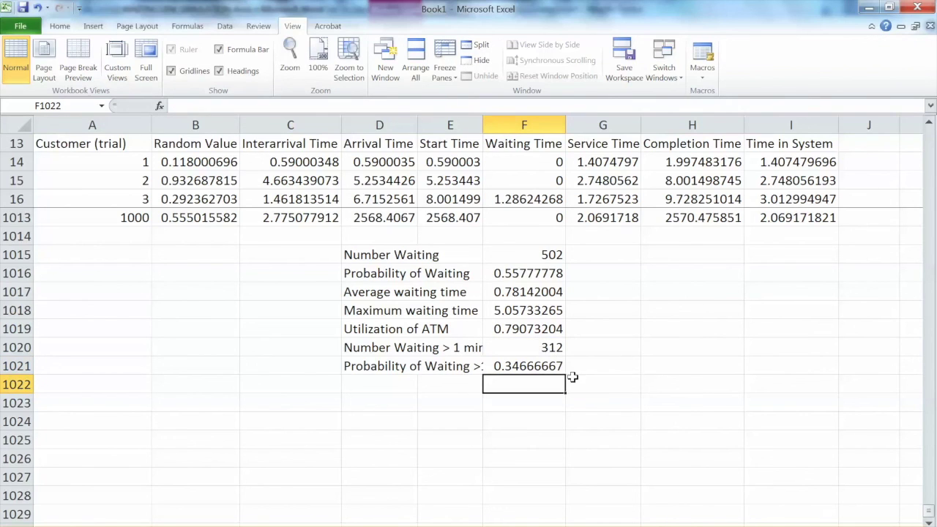
pyautogui.click(544, 366)
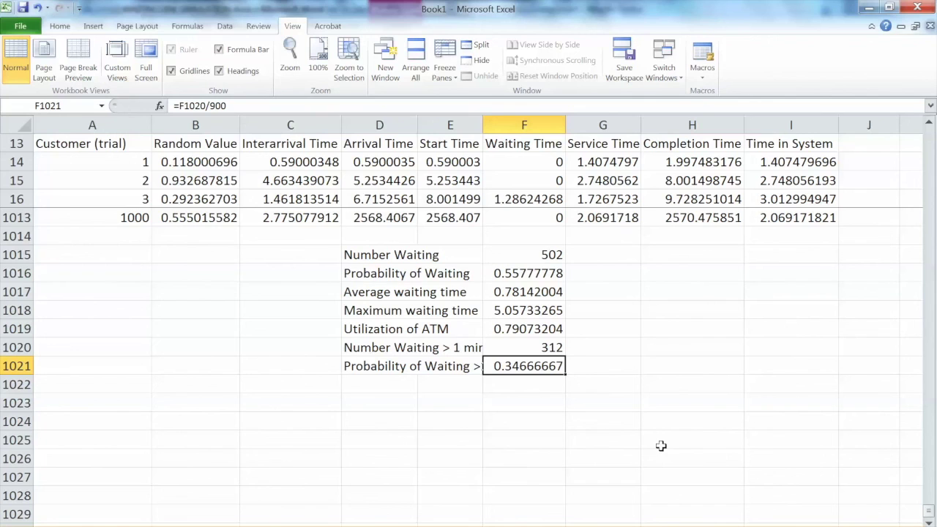
# - Recalculate the worksheet three times to generate new random simulation runs and compare the summary statistics
pyautogui.scroll(1, 642, 436)
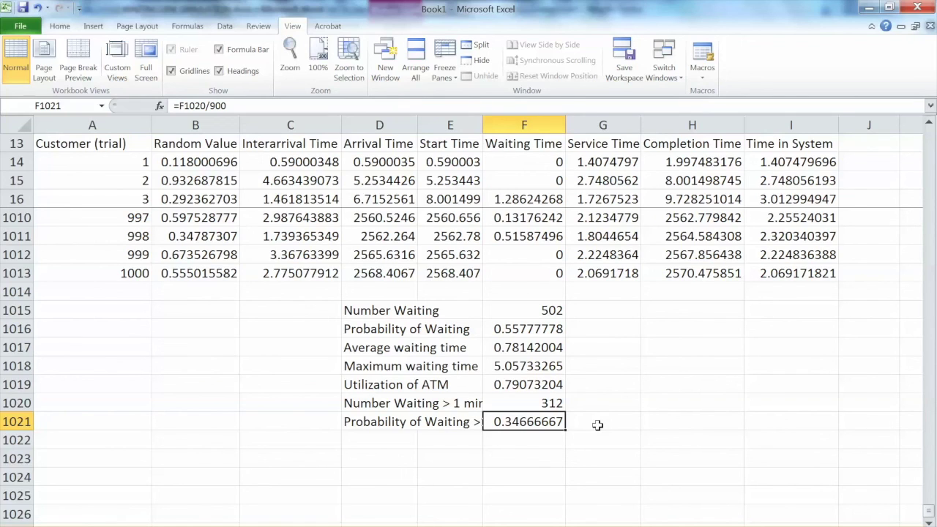
pyautogui.scroll(1, 598, 424)
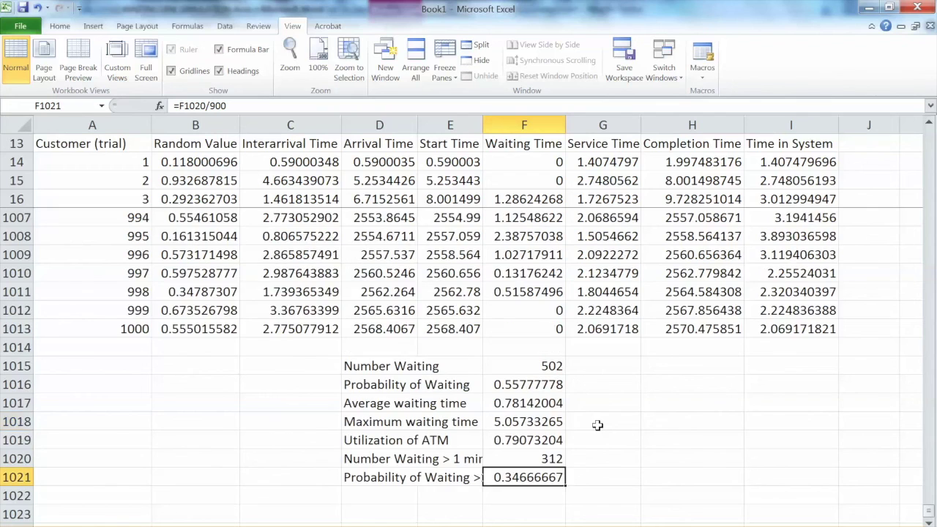
pyautogui.scroll(-1, 597, 425)
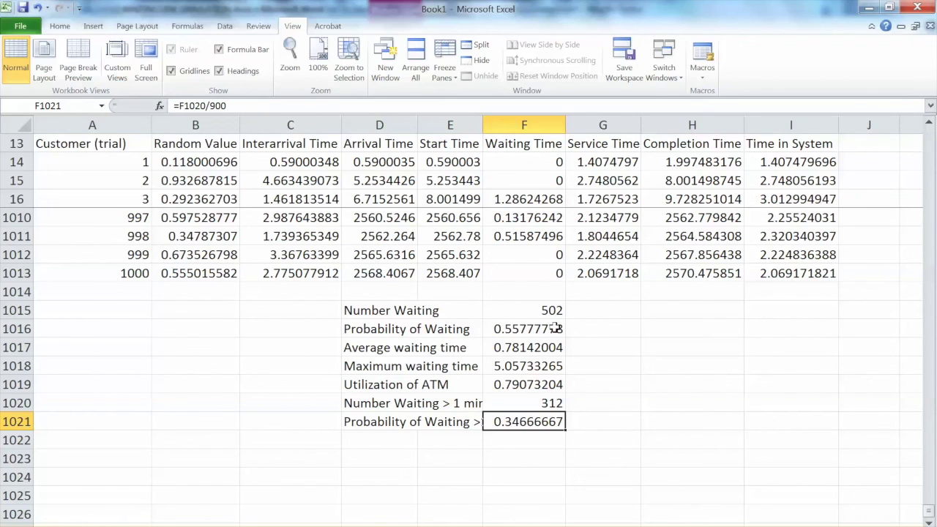
pyautogui.press('F9')
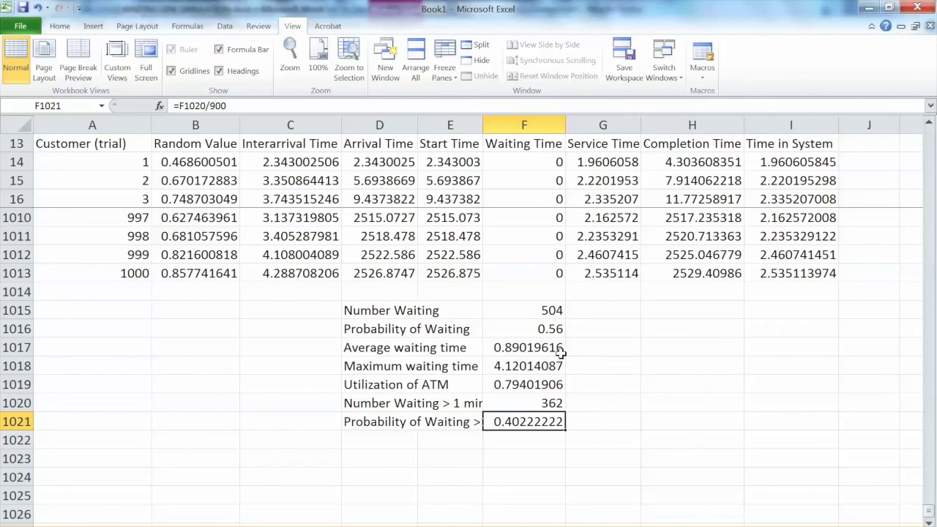
pyautogui.press('F9')
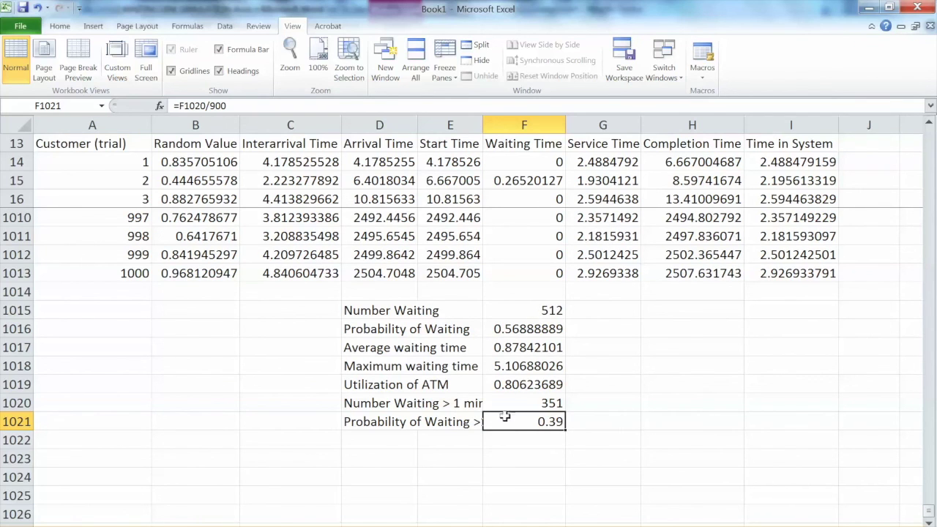
pyautogui.press('F9')
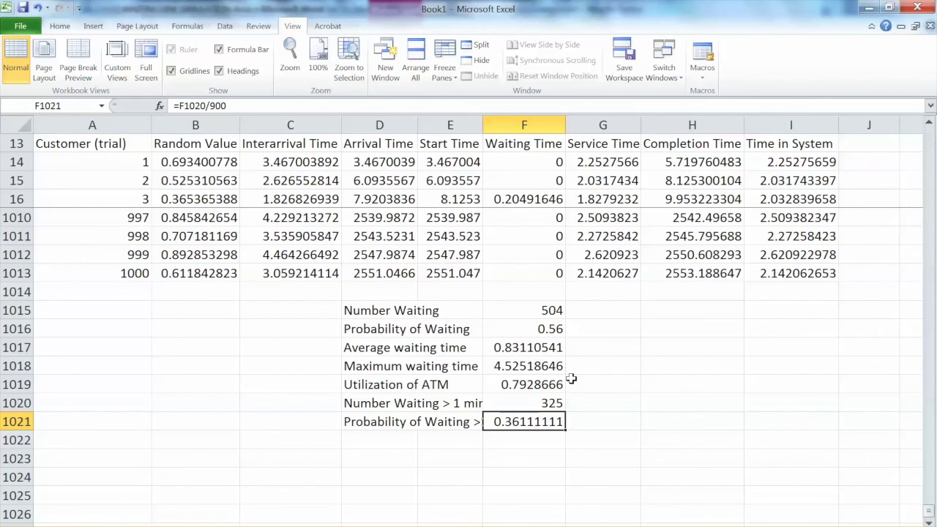